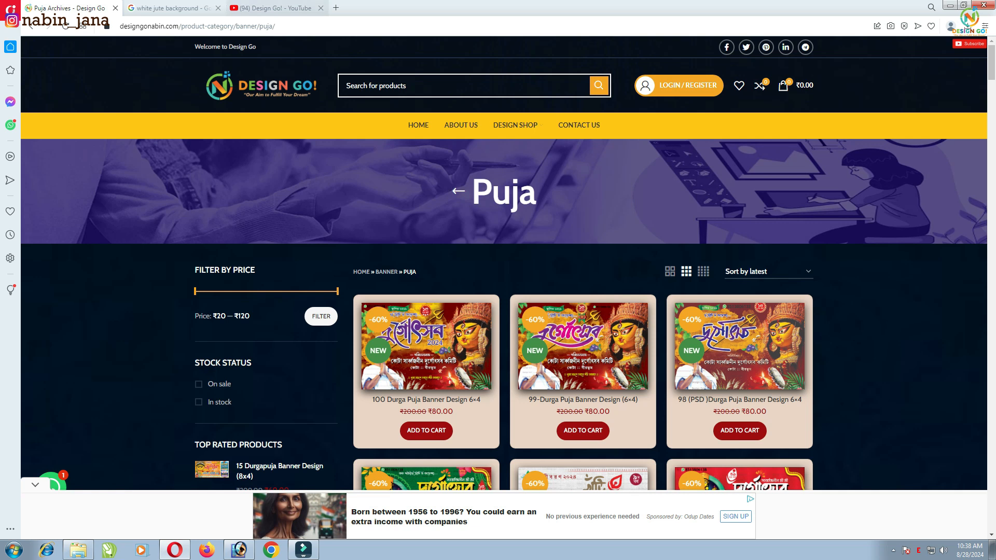
- Switch to the Design Go! YouTube channel and browse its list of uploaded videos
left_click(275, 7)
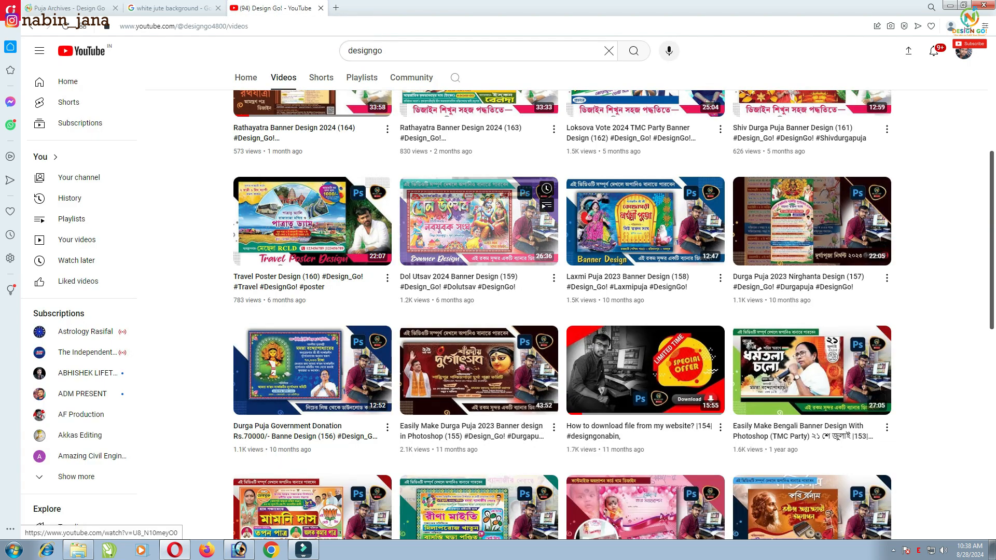
scroll(519, 254, "up", 4)
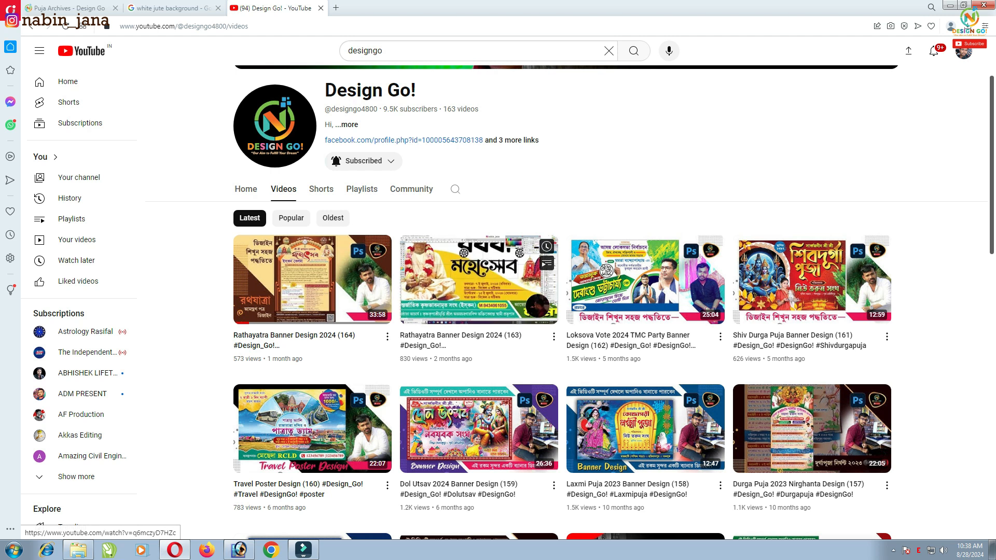
scroll(477, 280, "up", 2)
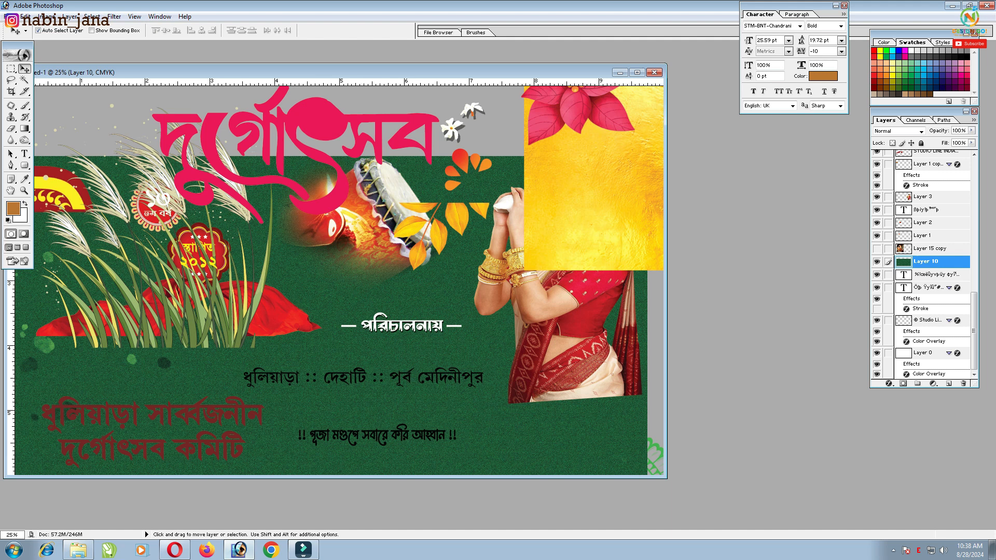
- Switch to Photoshop and check the banner document's image size, leaving its dimensions as they are
left_click_drag(332, 72, 341, 71)
key("alt+i")
key("i")
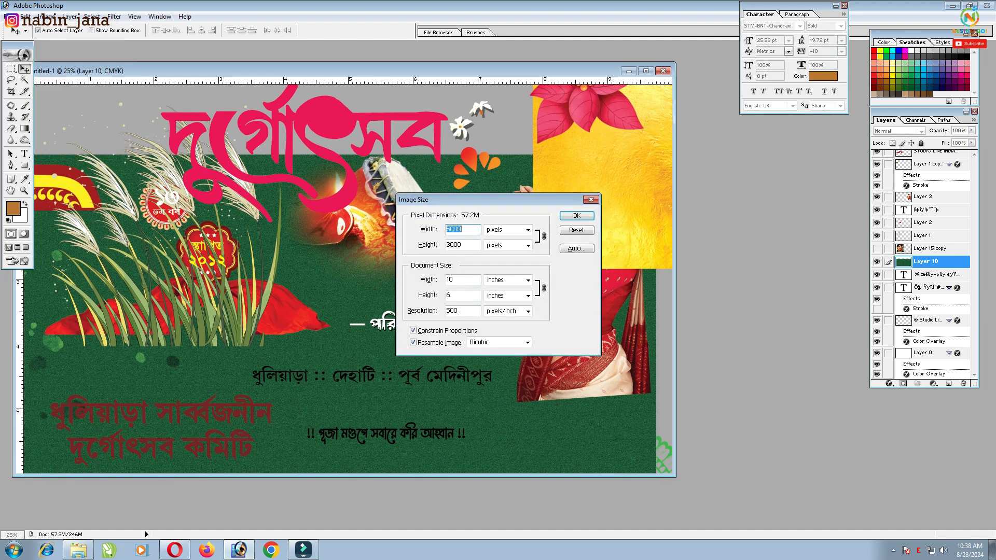
left_click(591, 199)
key("ctrl+minus")
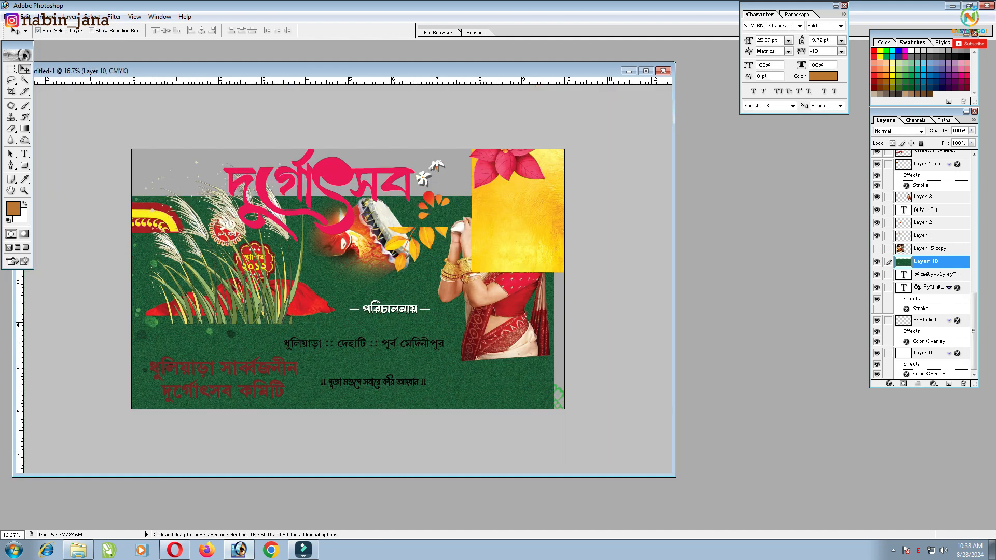
- Hide the green background Layer 10 and move the gold texture to the canvas's upper-left corner
left_click(876, 261)
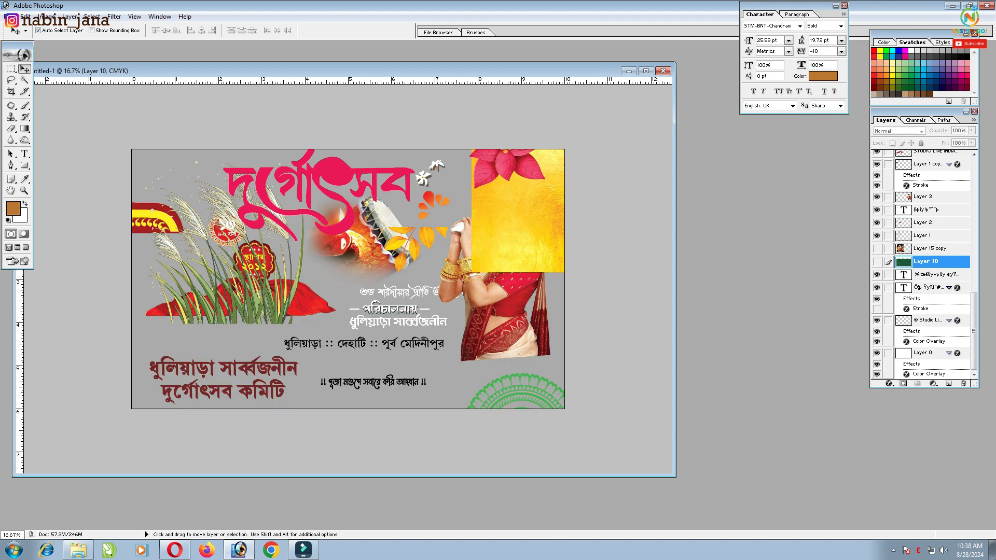
left_click_drag(525, 217, 42, 122)
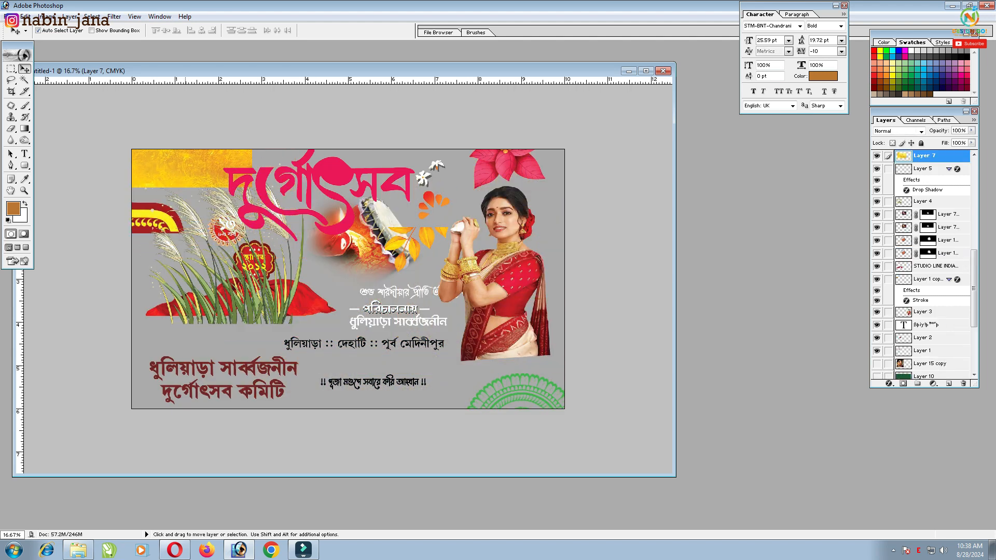
left_click_drag(163, 166, 166, 157)
- Spread out the pink Bengali title, the yellow-red corner ornament, the red cloth and the white grass on the banner
left_click_drag(332, 173, 392, 177)
left_click_drag(165, 218, 223, 237)
left_click_drag(302, 297, 356, 303)
mouse_move(272, 309)
left_mouse_down()
mouse_move(290, 323)
mouse_move(266, 316)
left_mouse_up()
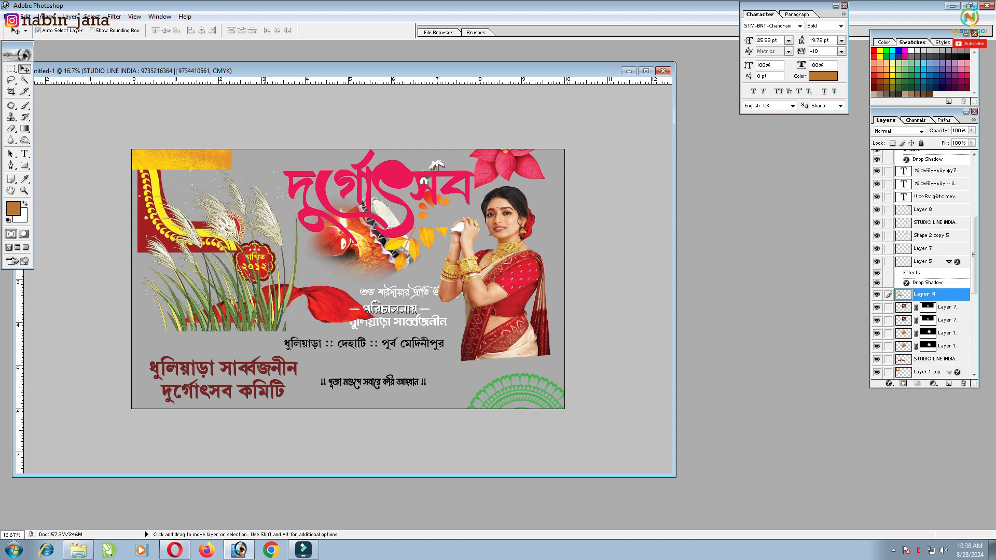
- Reposition the green mandala and pink flower further into the canvas, and lower the orange leaves slightly
left_click_drag(517, 378, 502, 354)
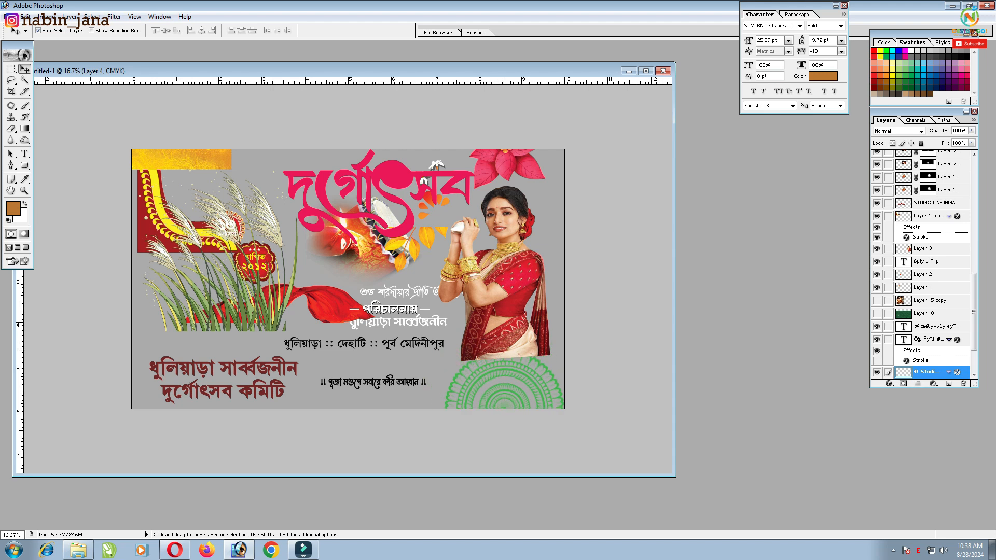
left_click_drag(502, 169, 513, 188)
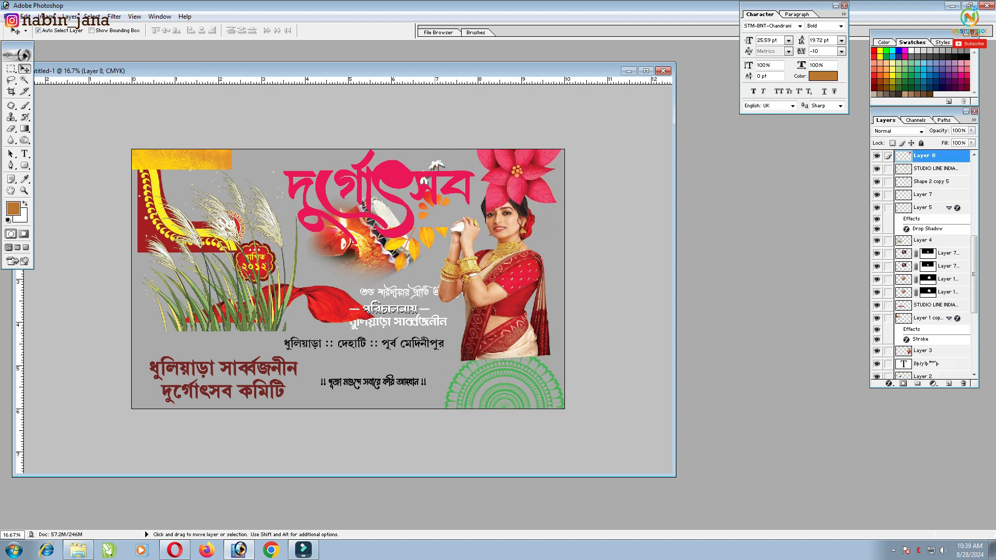
left_click_drag(432, 237, 430, 258)
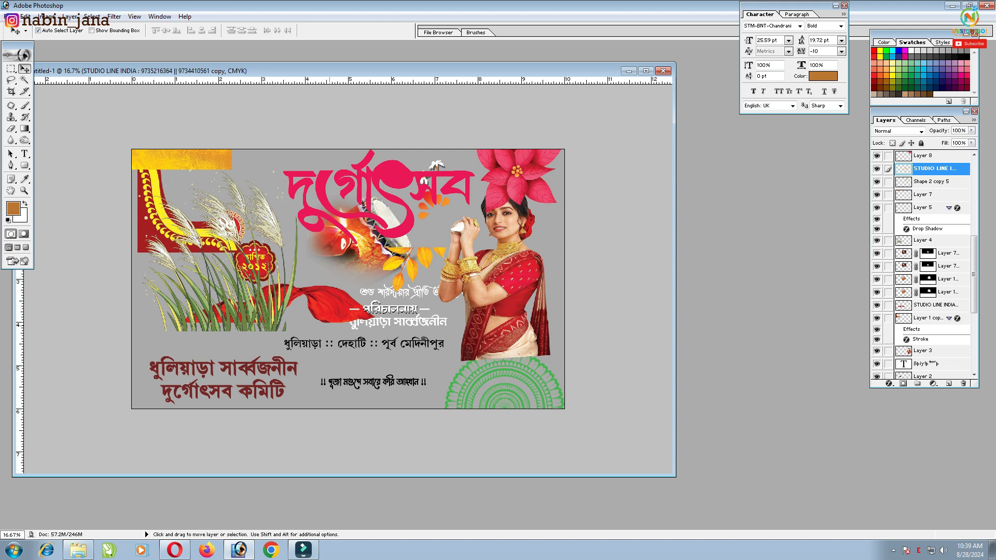
- Show the green background Layer 10 again and shift it up and slightly right behind the banner elements
scroll(925, 265, "up", 2)
scroll(925, 265, "down", 5)
scroll(347, 279, "up", 2)
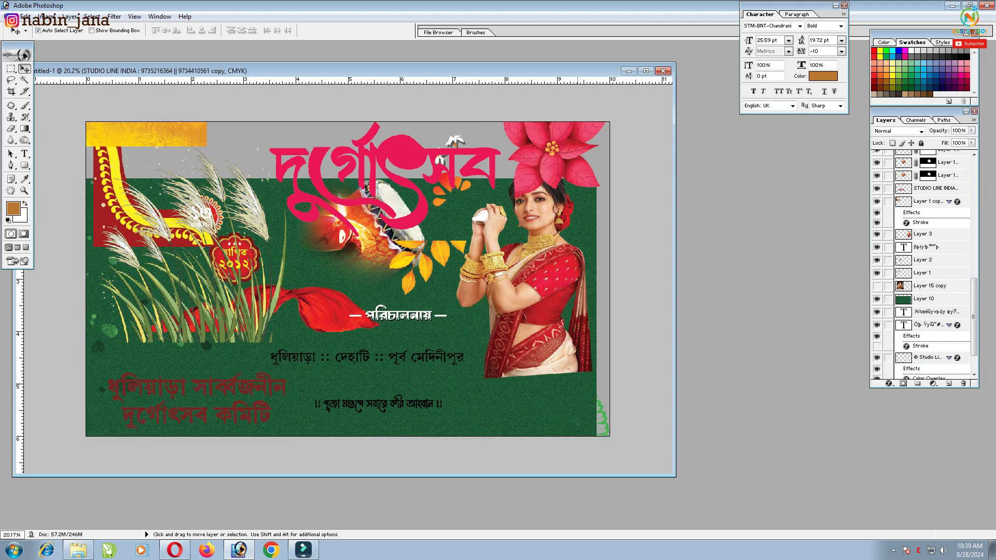
left_click_drag(593, 316, 599, 296)
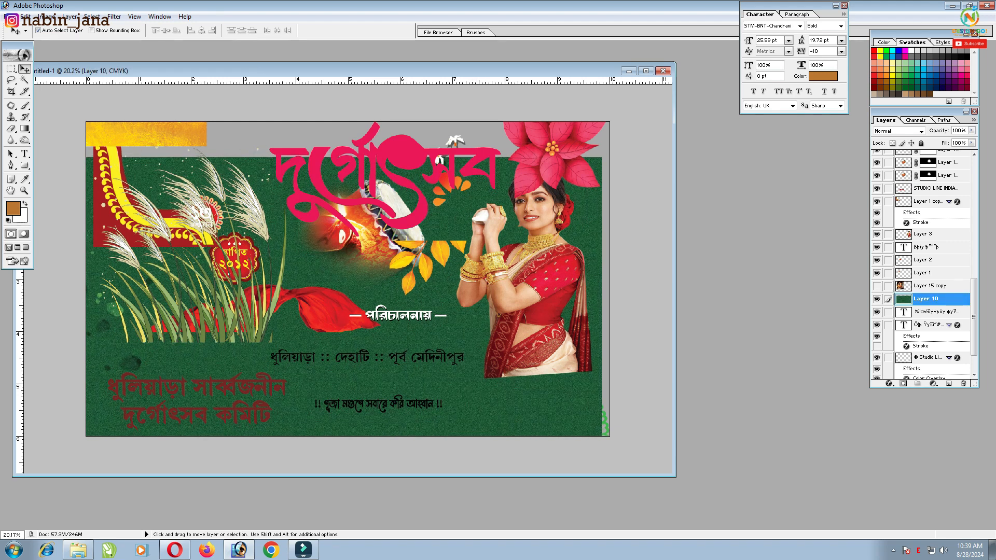
left_click_drag(497, 70, 443, 52)
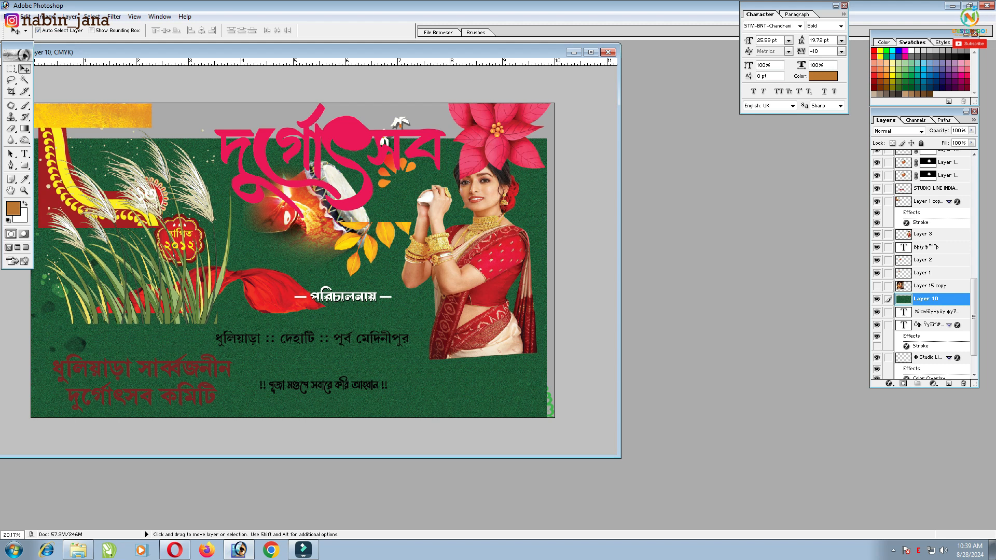
- Start a new document and set both its width and height units to inches
key("ctrl+n")
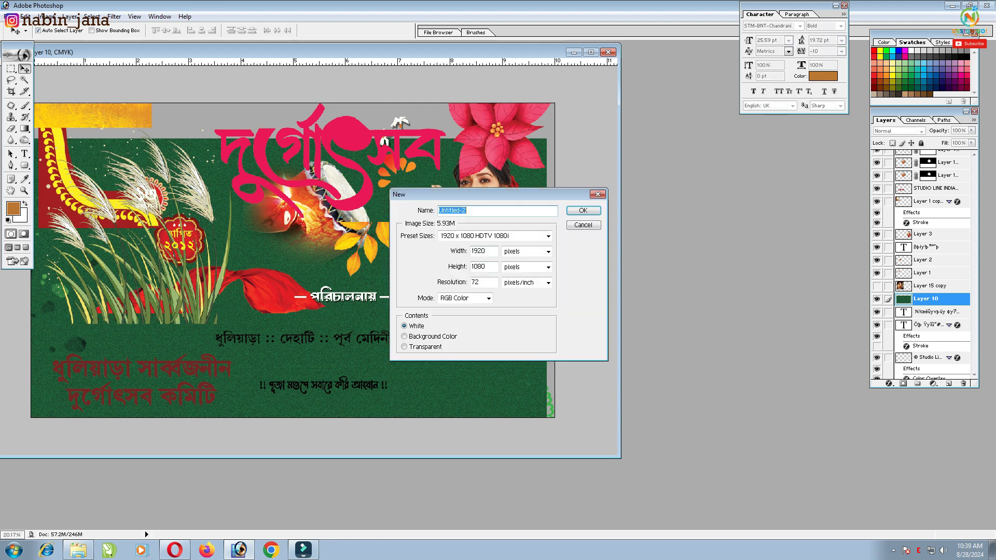
key("Escape")
left_click(9, 17)
left_click(22, 28)
left_click(548, 252)
left_click(524, 269)
left_click(548, 267)
left_click(524, 285)
- Create the document at 10 × 6 inches, 500 pixels/inch, in CMYK Color, and check its image size
double_click(481, 251)
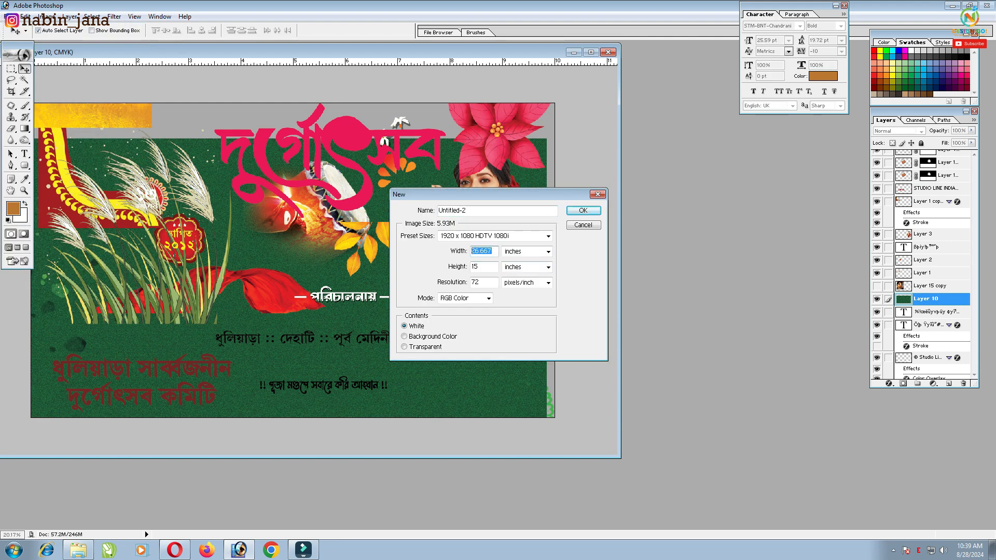
type("10")
key("Tab")
type("6")
key("Tab")
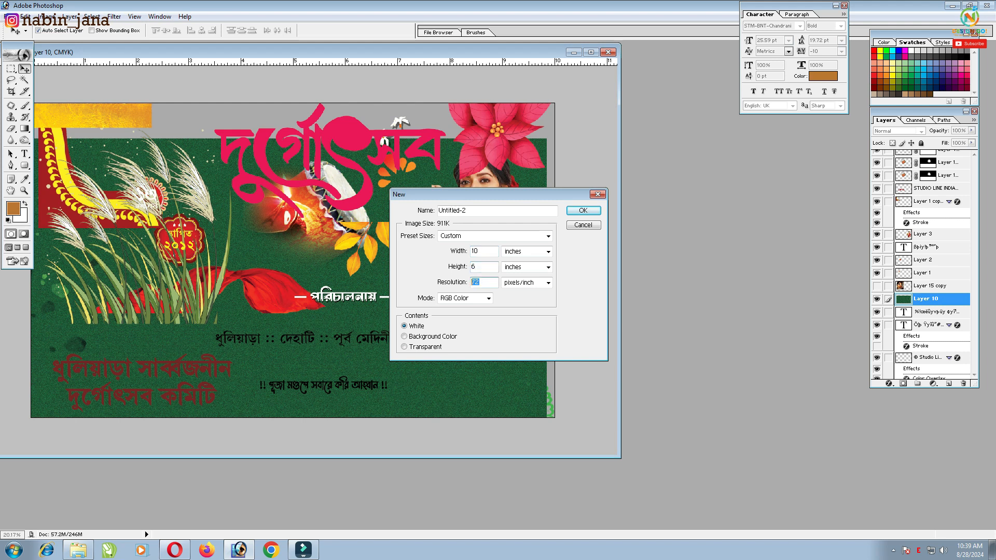
type("500")
left_click(489, 298)
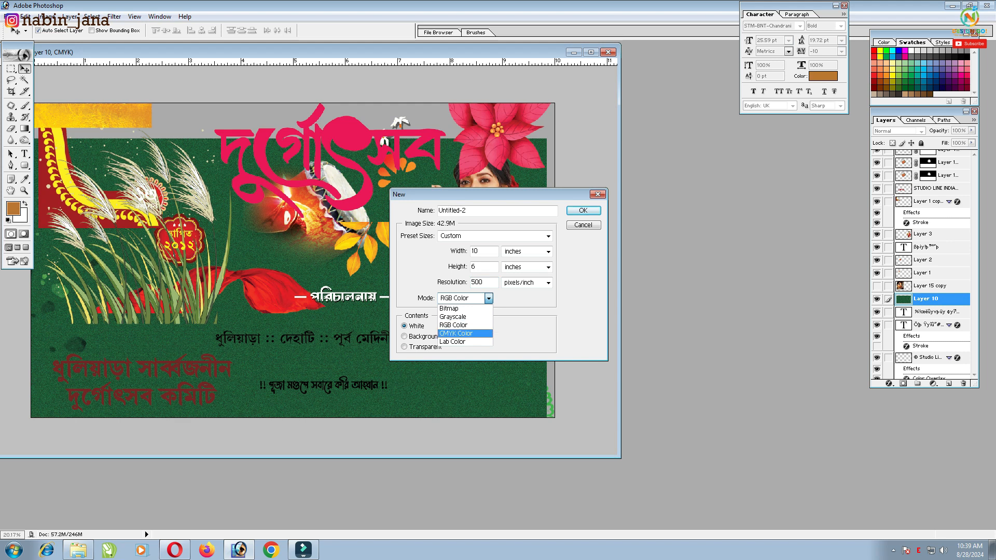
left_click(467, 334)
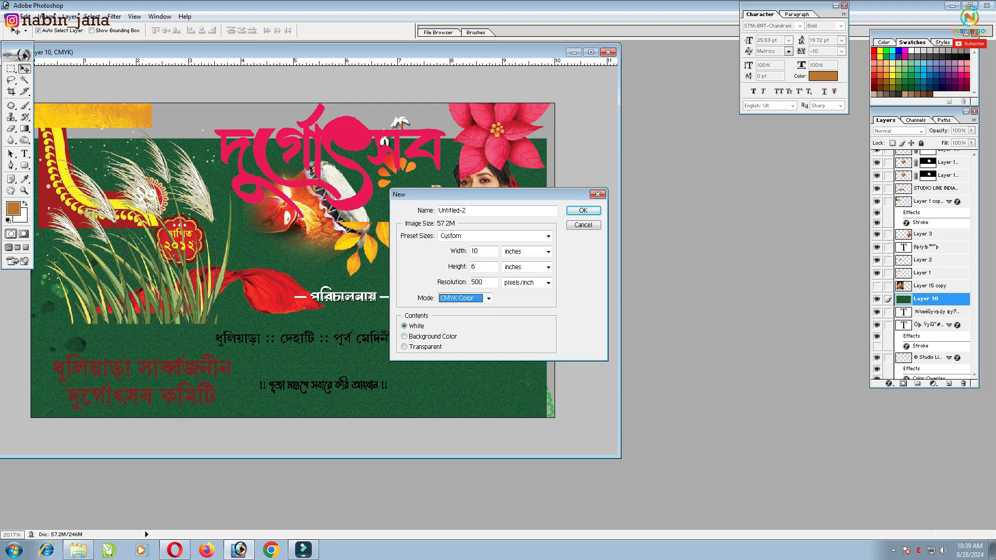
key("Return")
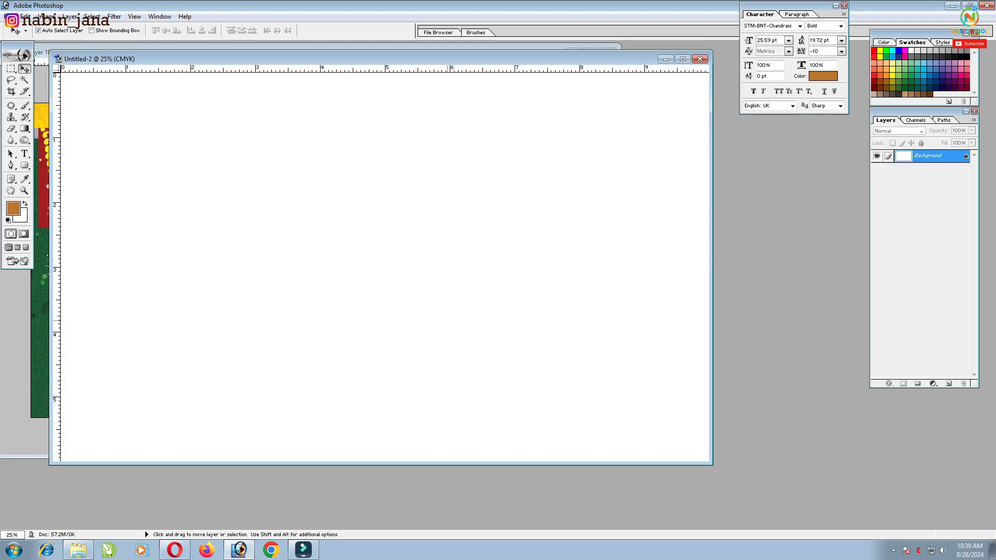
key("ctrl+alt+i")
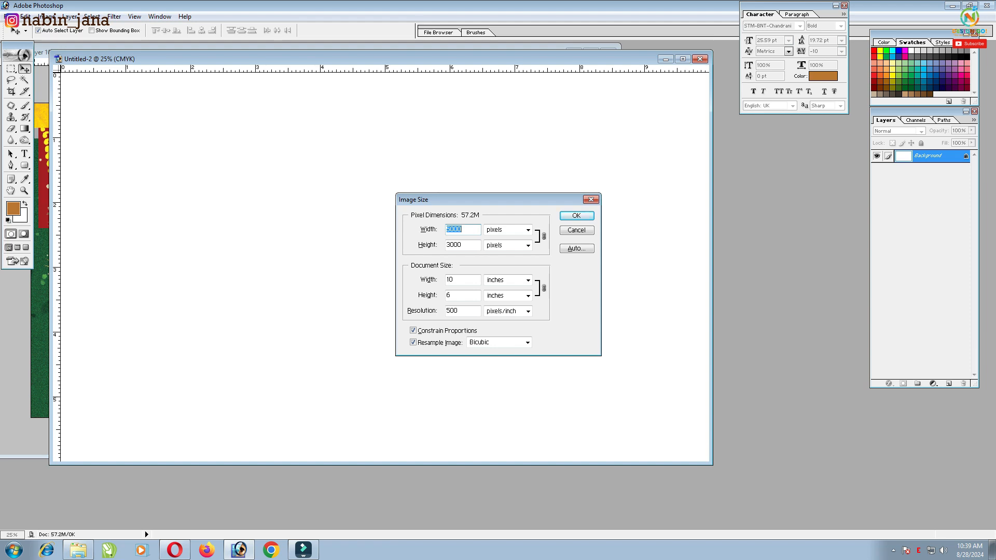
left_click(591, 200)
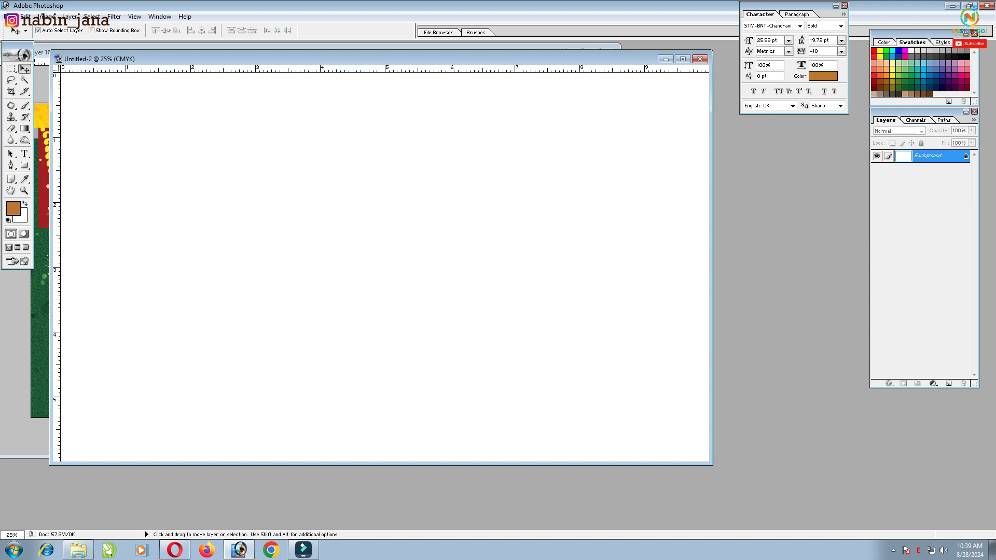
- Convert the background into Layer 0 and place visible vertical and horizontal guides through the canvas centre
double_click(928, 156)
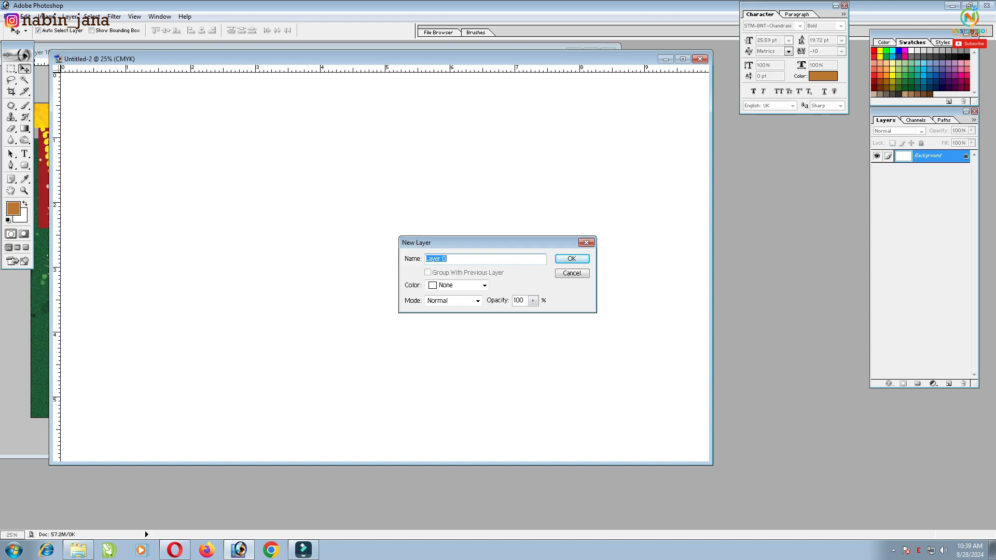
key("Return")
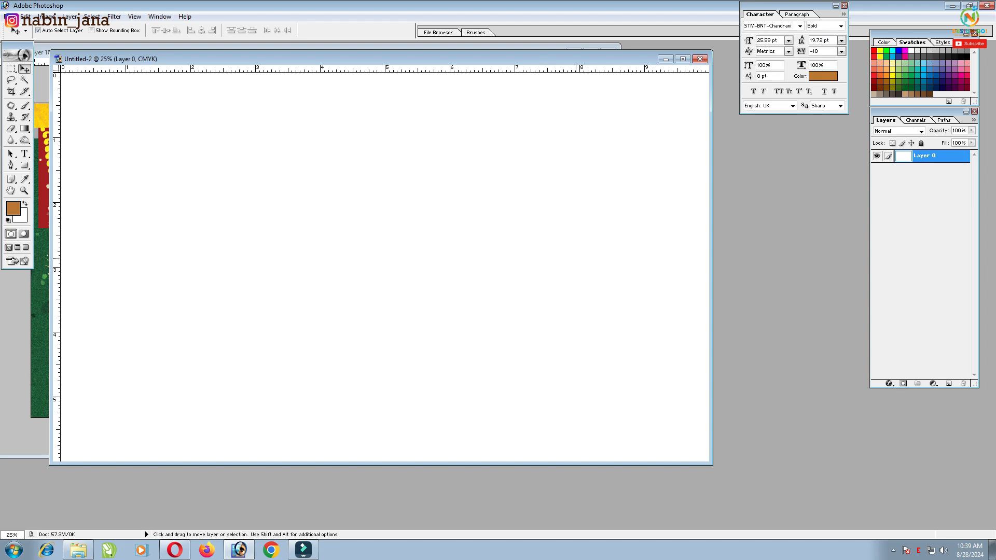
key("ctrl+t")
left_click_drag(57, 240, 385, 245)
left_click_drag(421, 69, 421, 267)
key("Return")
left_click(134, 16)
mouse_move(150, 139)
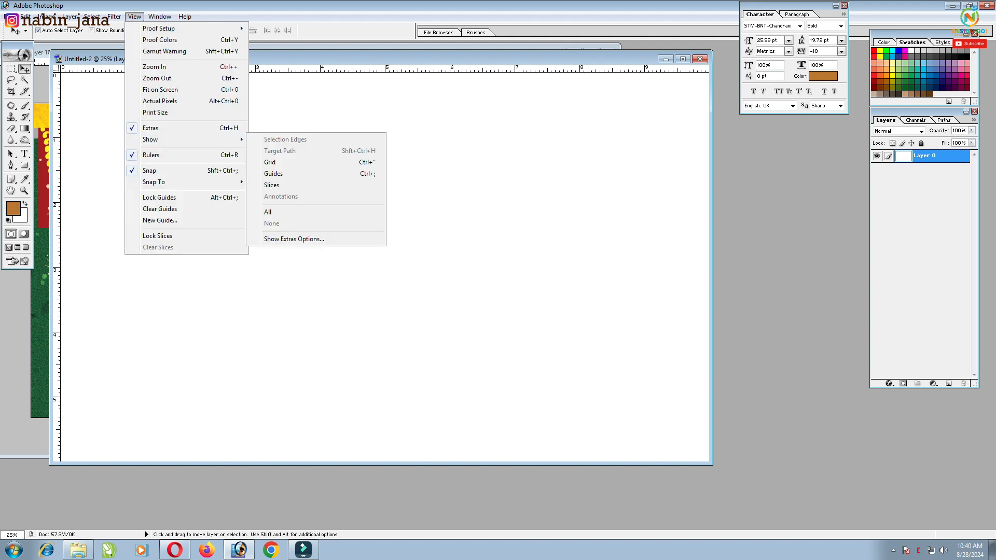
left_click(274, 173)
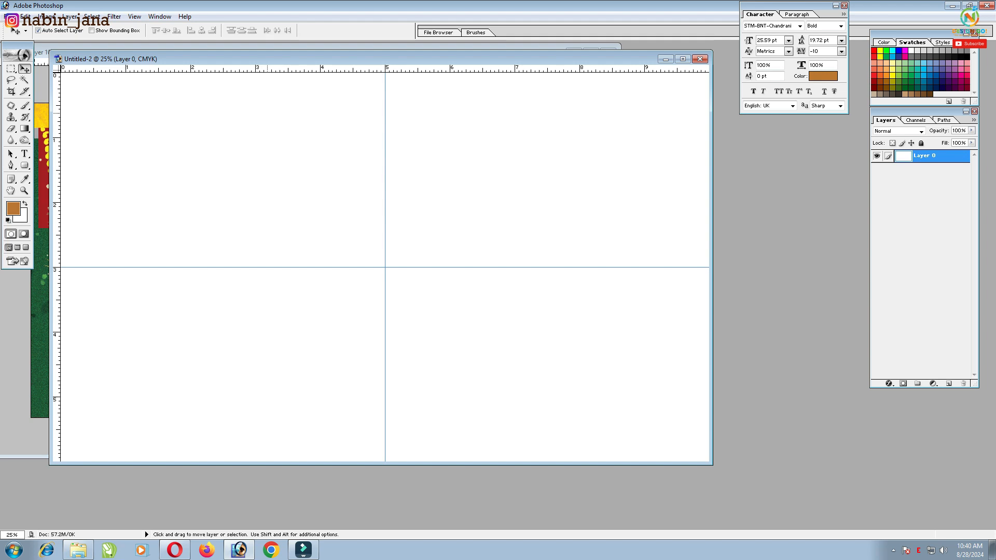
- Copy the green textured background from the banner document into the new document, covering the whole canvas
left_click_drag(332, 58, 337, 62)
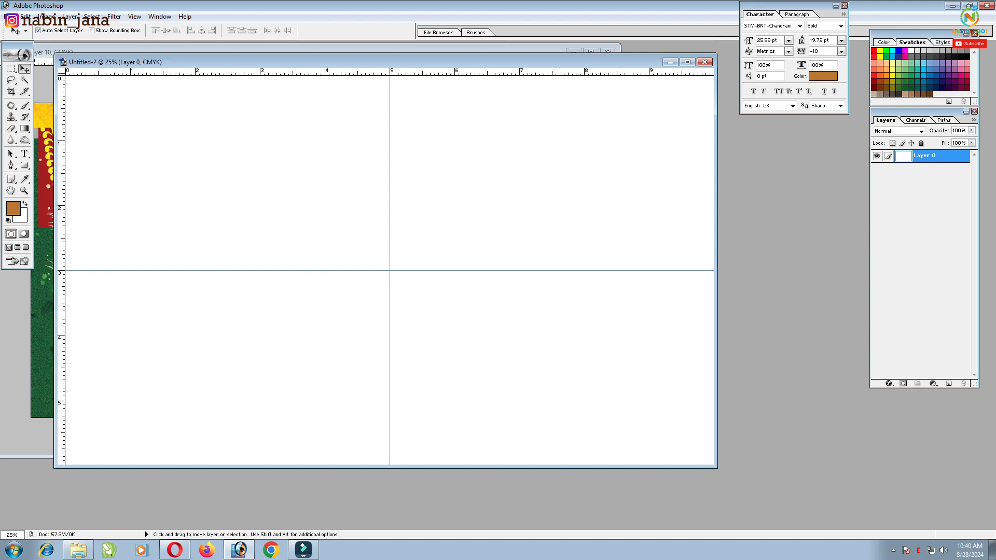
key("ctrl+minus")
key("ctrl+Tab")
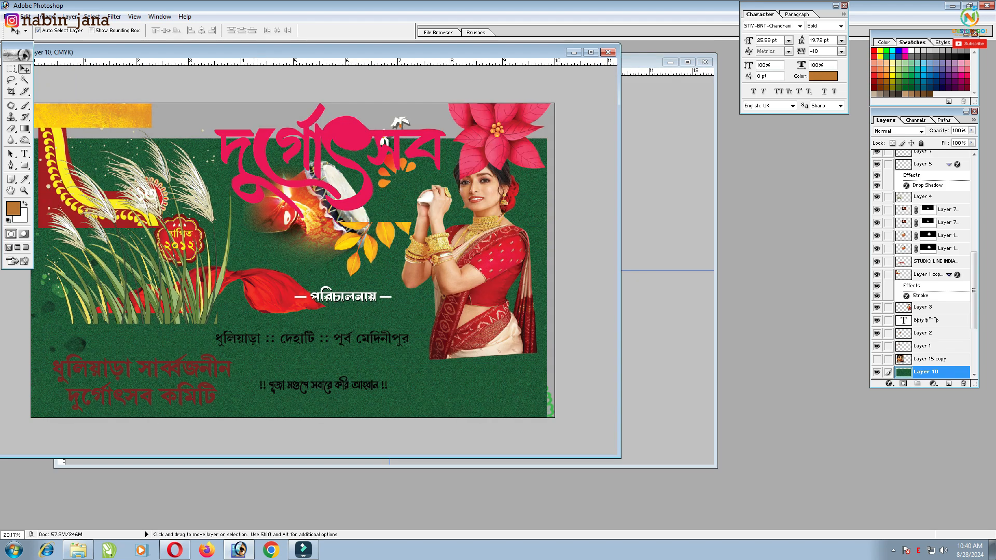
key("ctrl+Tab")
left_click_drag(232, 234, 174, 284)
key("ctrl+t")
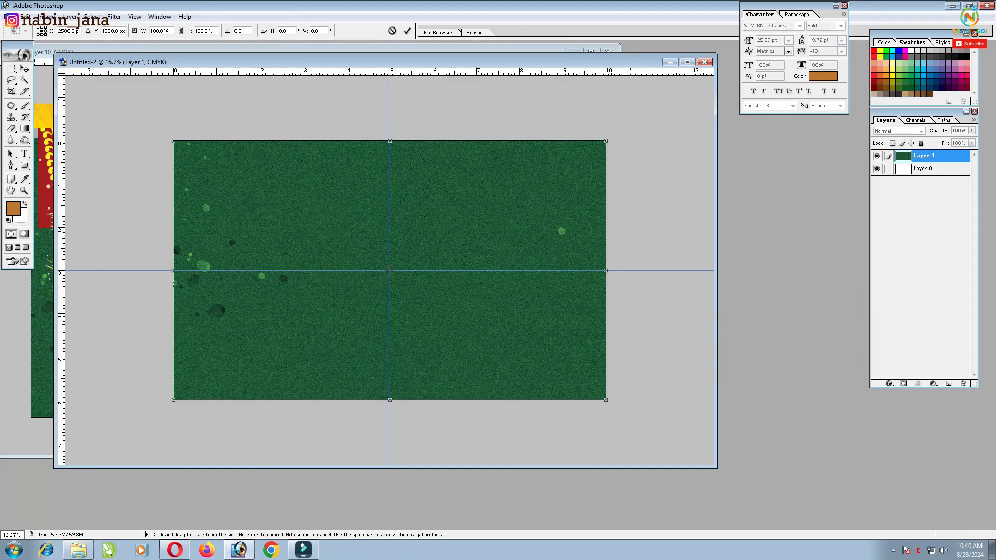
key("Return")
- Maximize the new document and examine the grain of the green texture up close
left_click(687, 62)
key("ctrl+plus")
key("ctrl+plus")
key("ctrl+plus")
key("ctrl+plus")
key("ctrl+plus")
key("ctrl+plus")
key("ctrl+plus")
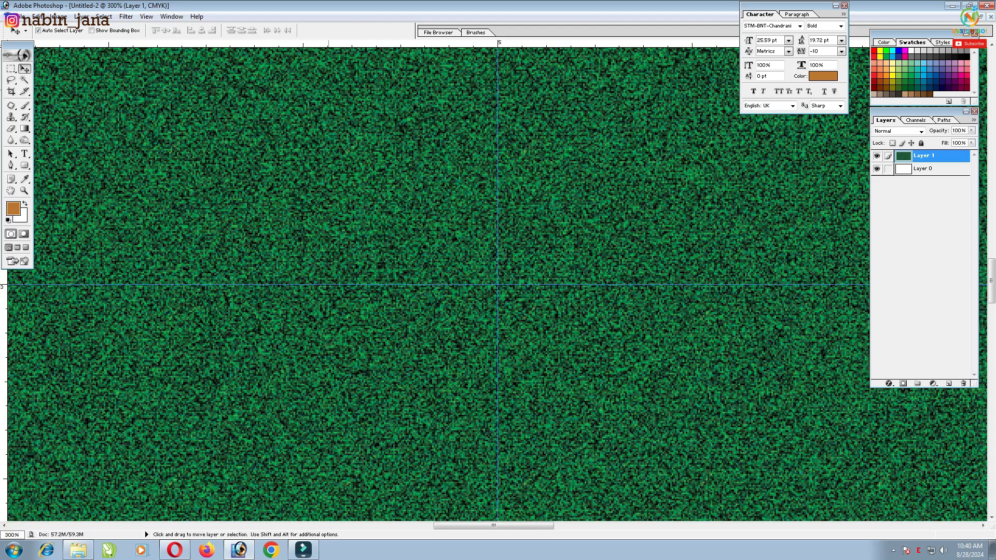
key("ctrl+minus")
key("ctrl+minus")
key("ctrl+minus")
key("ctrl+minus")
key("ctrl+minus")
key("ctrl+minus")
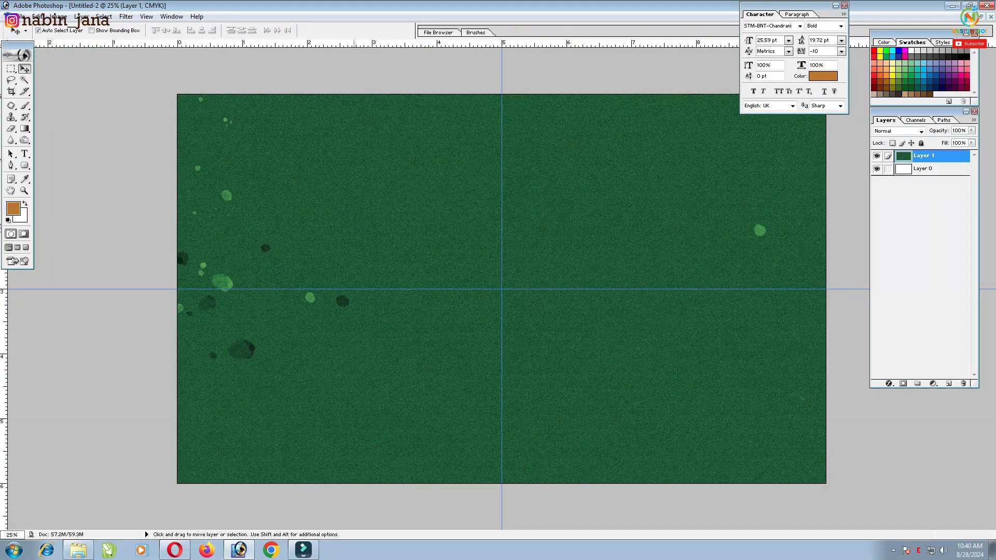
- Duplicate the green texture layer and set the copy's blending mode to Overlay
key("ctrl+plus")
key("ctrl+j")
left_click(921, 132)
left_click(899, 220)
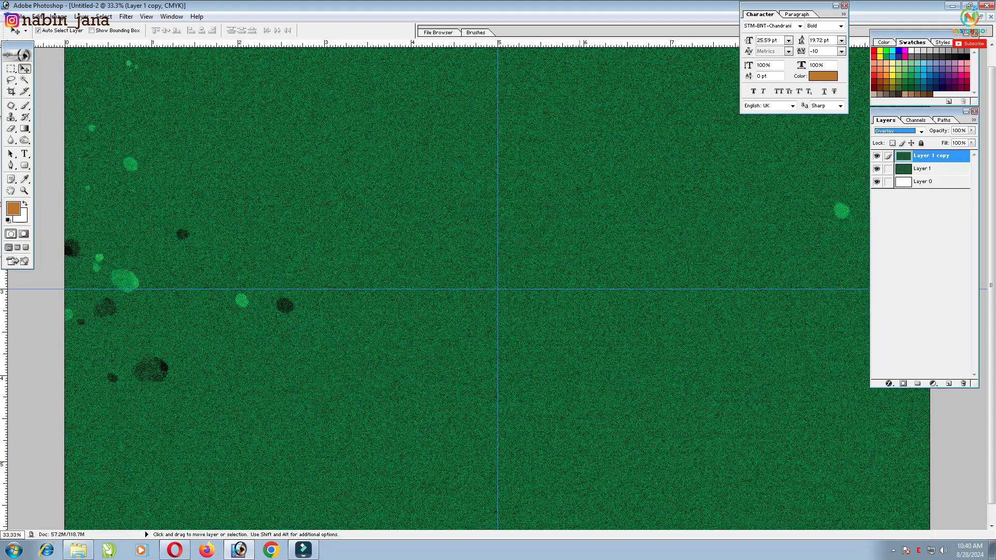
key("ctrl+minus")
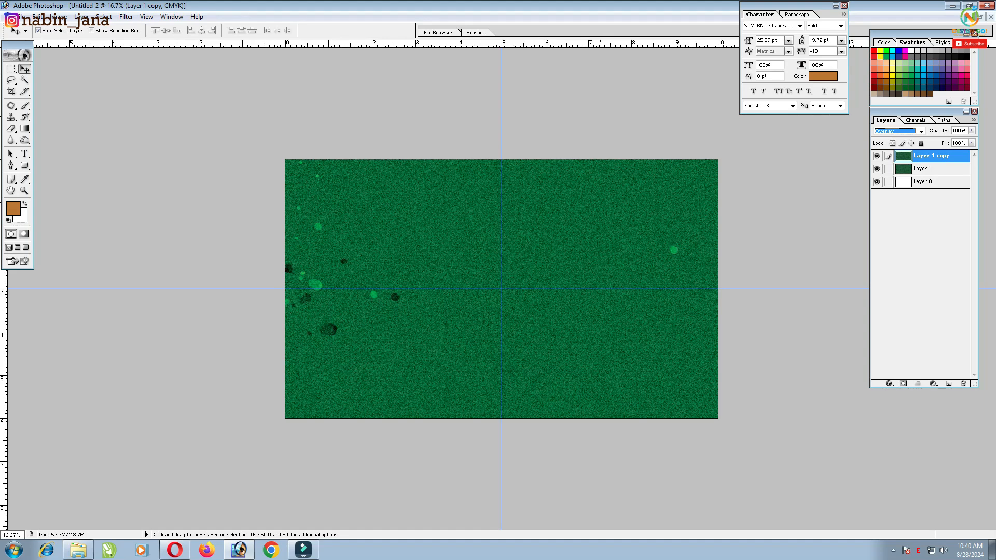
- Duplicate the Overlay texture layer once more to strengthen the green background
key("ctrl+j")
key("ctrl+plus")
key("ctrl+plus")
key("ctrl+plus")
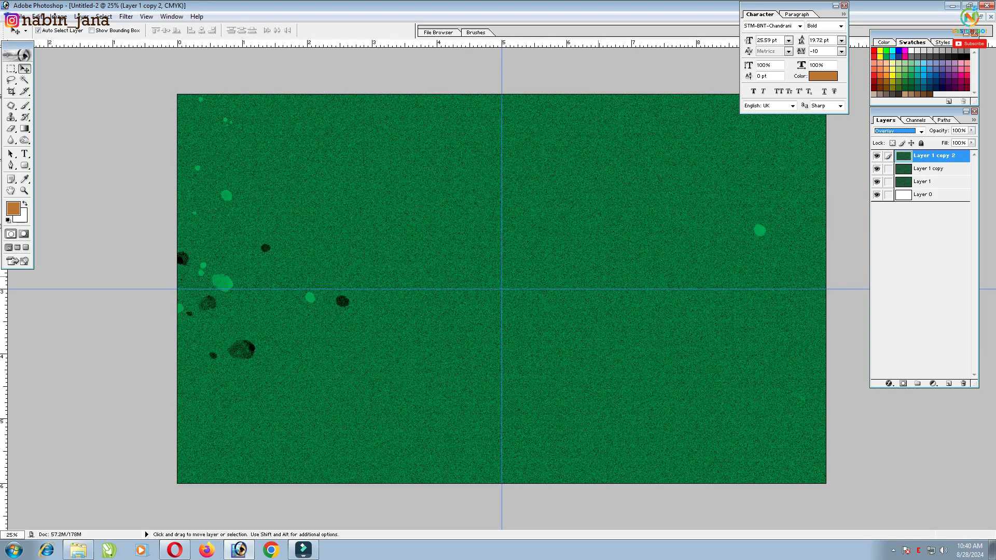
key("ctrl+minus")
key("ctrl+minus")
- Paint a soft green glow (C75 M0 Y100 K0) at the canvas centre on a new layer with the 1600 px brush
left_click(25, 105)
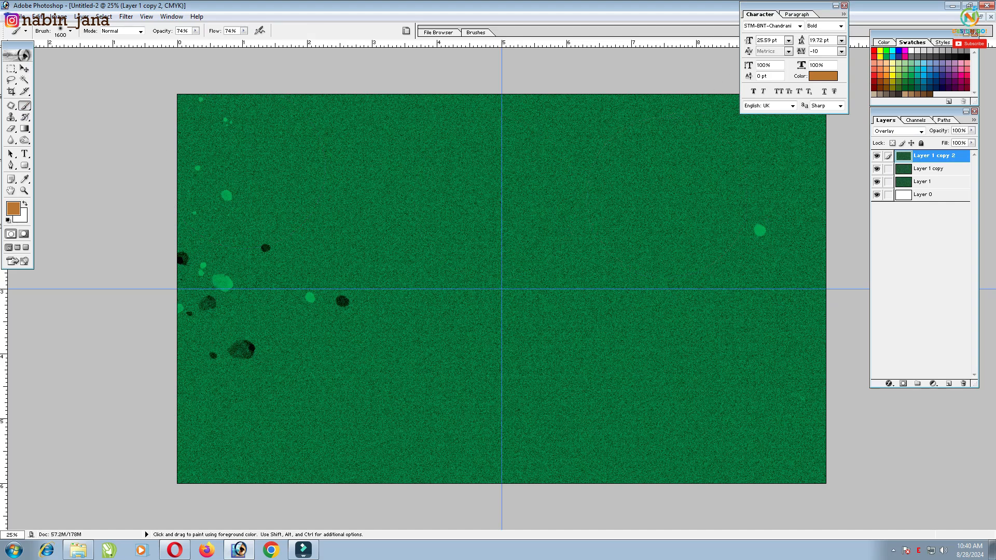
left_click(906, 57)
left_click(13, 208)
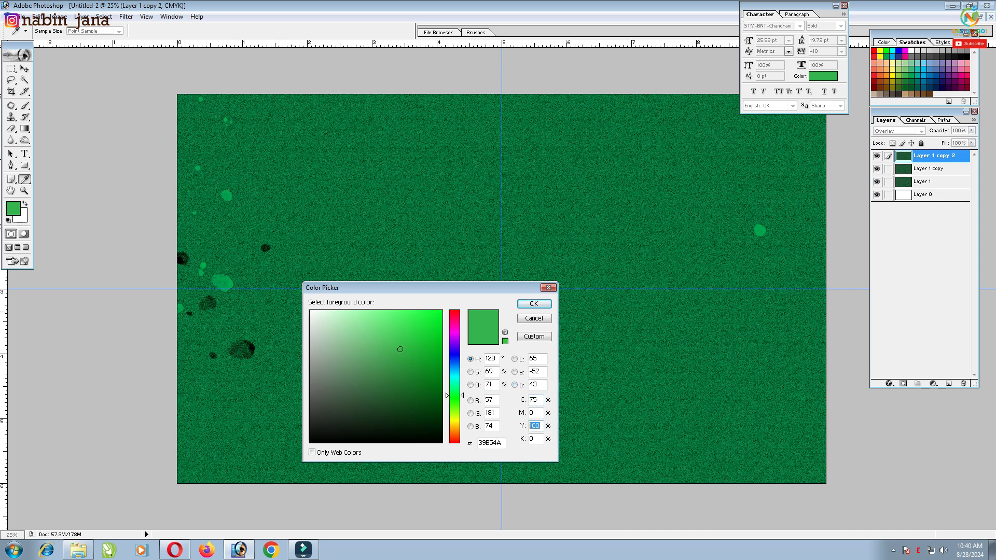
left_click(548, 288)
key("b")
left_click(949, 383)
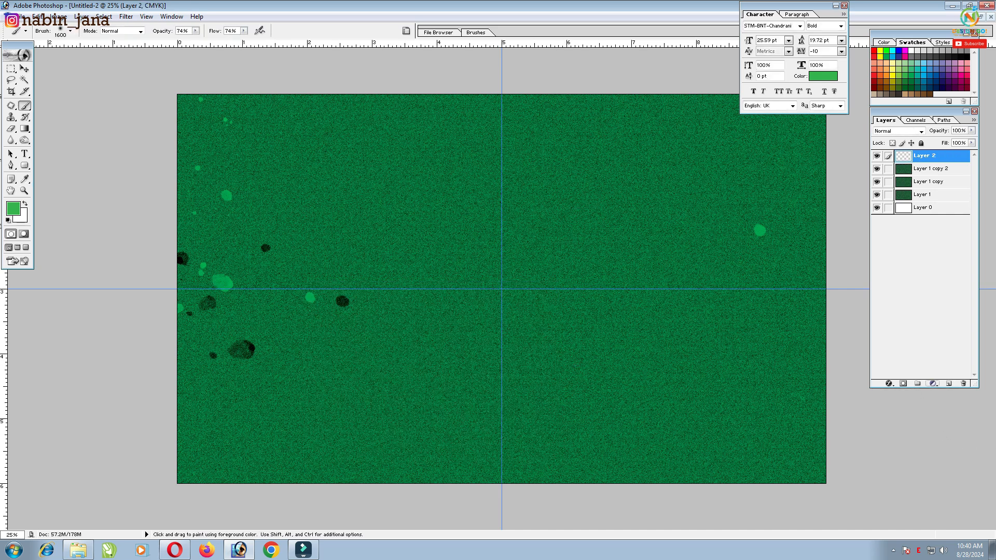
left_click(503, 298)
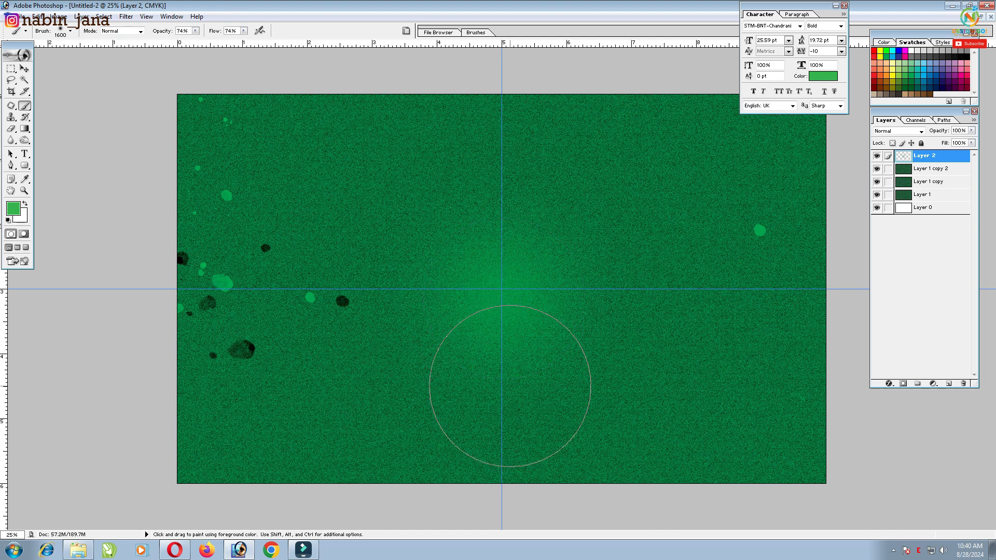
left_click(503, 297)
- Enlarge the green glow to span most of the canvas and centre it on the guide intersection
left_click(24, 68)
key("ctrl+t")
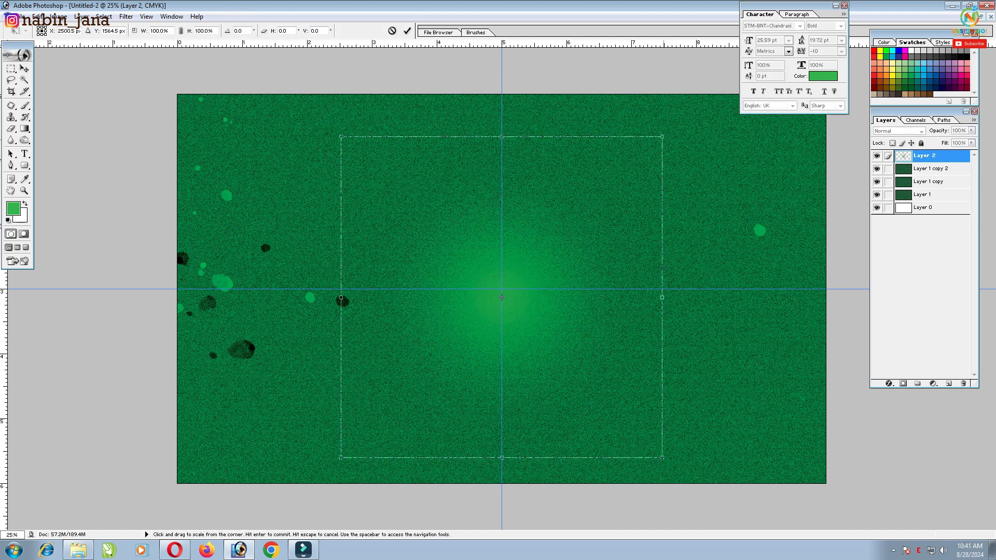
left_click_drag(662, 137, 783, 15)
left_click_drag(730, 164, 730, 156)
key("Return")
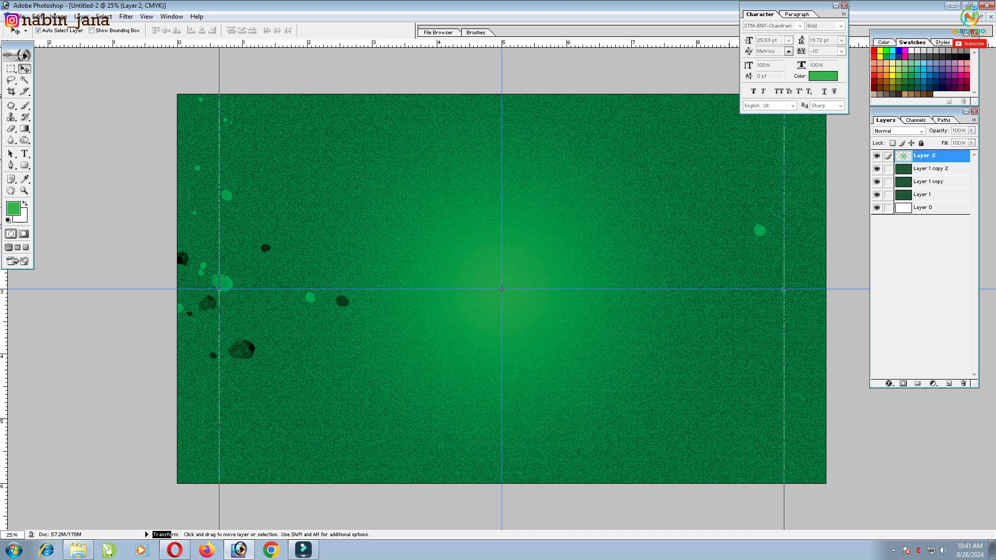
- Reduce the green glow layer's opacity to 78%
key("ctrl+minus")
left_click(972, 131)
left_click_drag(971, 141, 960, 141)
key("ctrl+plus")
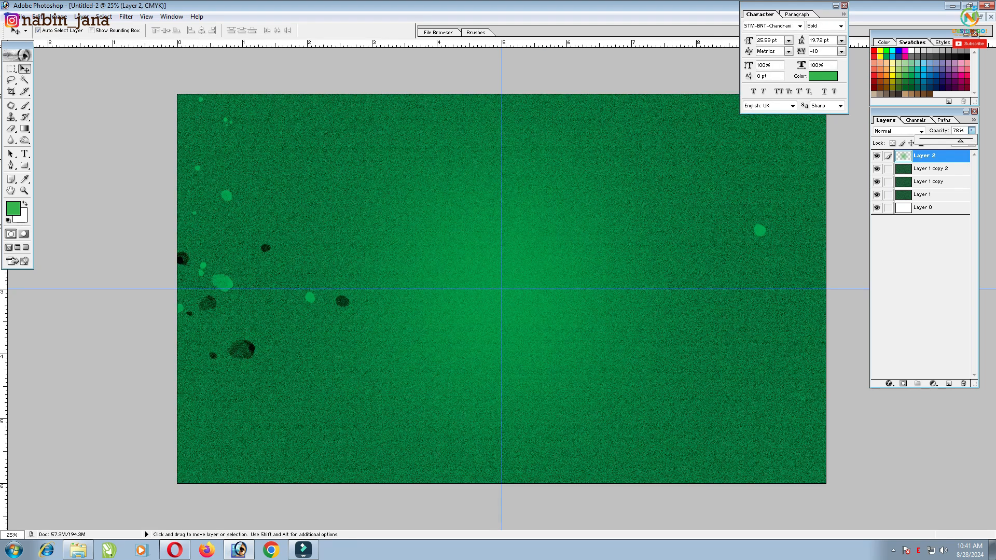
left_click(11, 91)
left_click_drag(177, 95, 482, 241)
key("Escape")
- Copy the red and yellow corner border from the banner document into the new document's lower-left corner and enlarge it slightly
key("ctrl+minus")
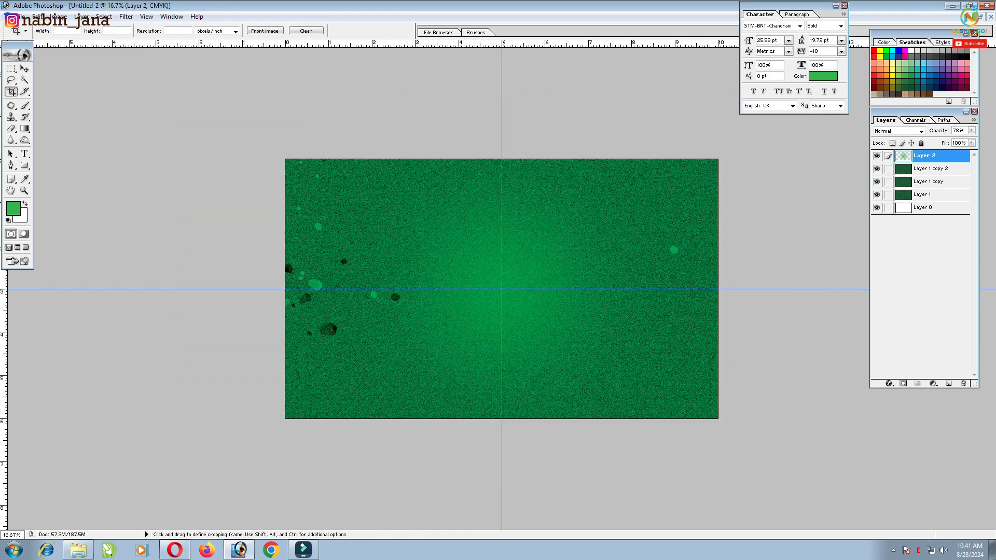
key("v")
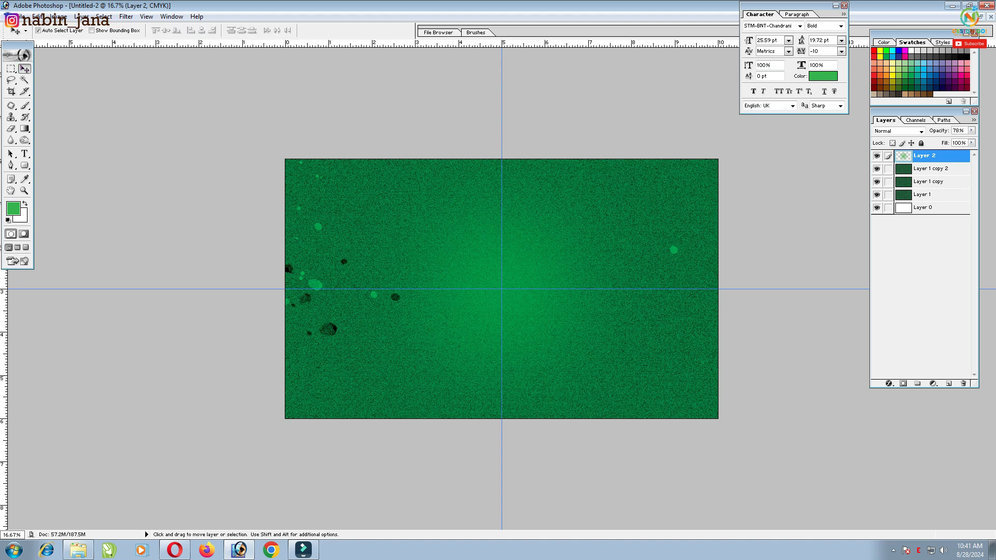
left_click(980, 16)
left_click_drag(363, 58, 471, 90)
left_click(104, 234)
left_click_drag(56, 171, 312, 385)
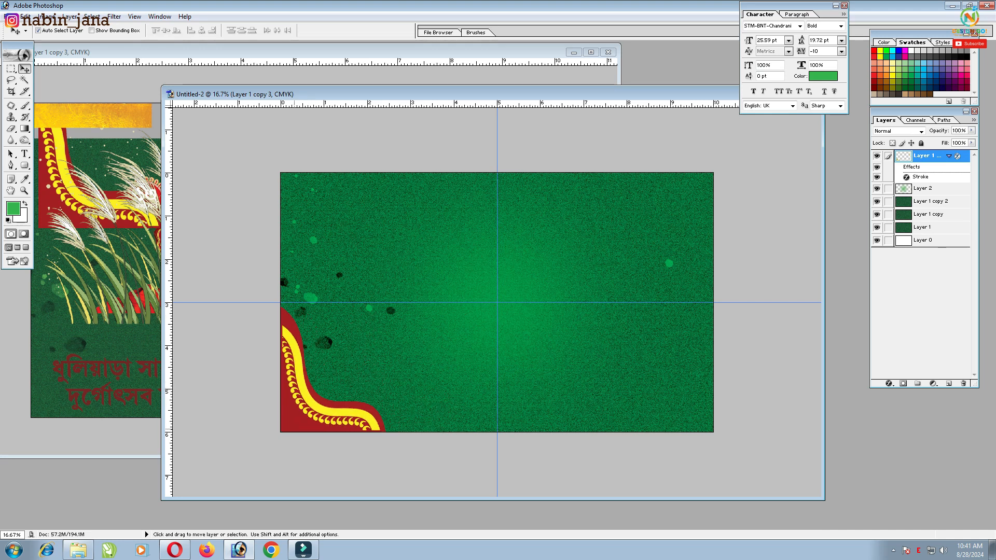
key("ctrl+t")
left_click_drag(387, 433, 393, 439)
key("Return")
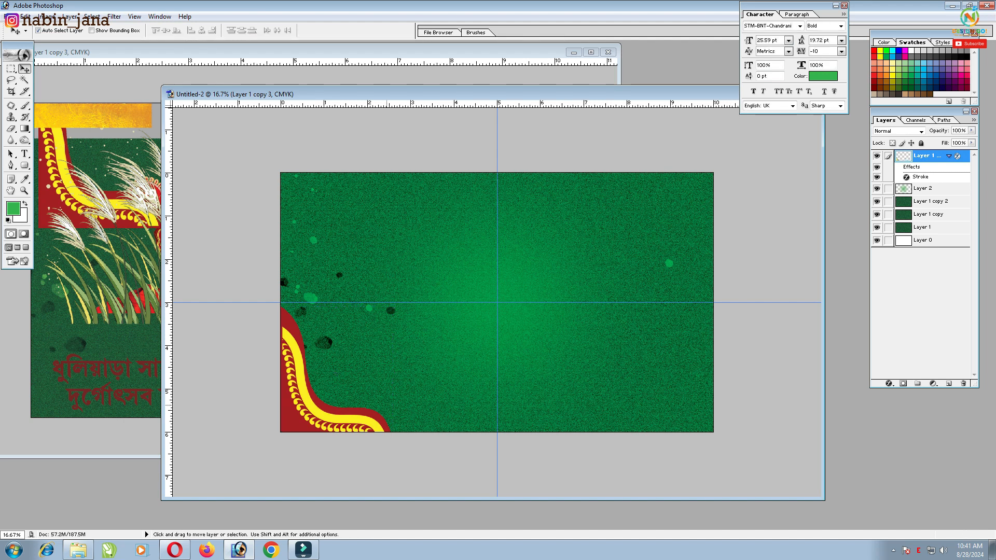
- Duplicate the corner border, mirror the copy both horizontally and vertically, and place it in the canvas's upper-right corner
left_click_drag(331, 414, 486, 308, "alt")
key("ctrl+z")
left_click_drag(380, 418, 486, 314, "alt")
key("ctrl+t")
right_click(447, 298)
left_click(467, 434)
right_click(482, 252)
left_click(511, 432)
left_click_drag(441, 269, 671, 219)
key("Return")
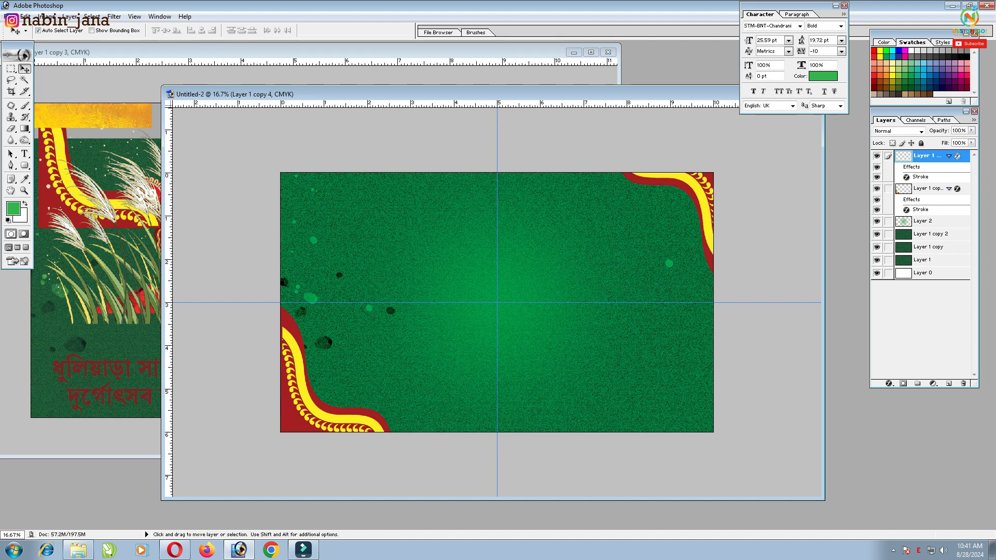
- In the banner document, show the hidden Durga face photo instead of the green background and copy it into the new document
key("ctrl+Tab")
left_click_drag(332, 53, 309, 49)
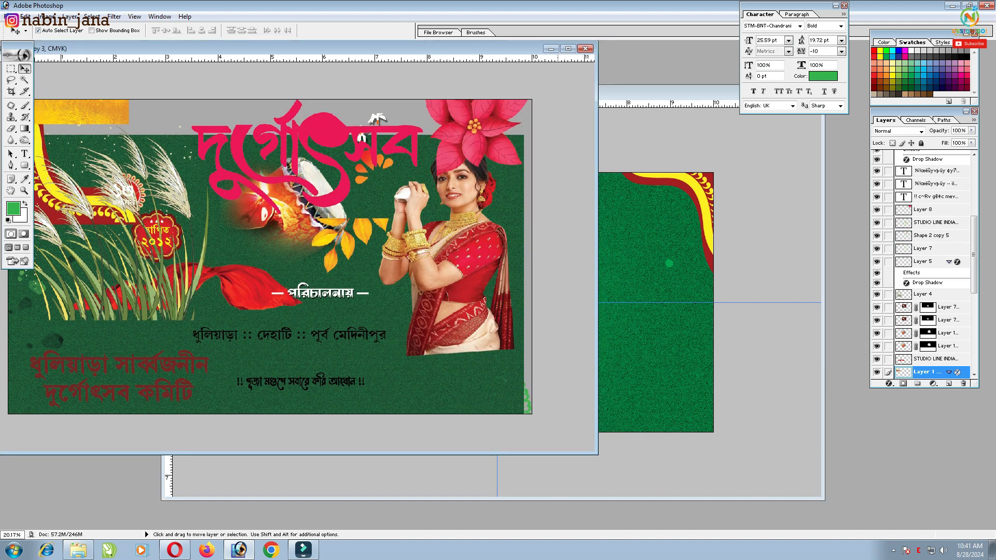
key("ctrl+Tab")
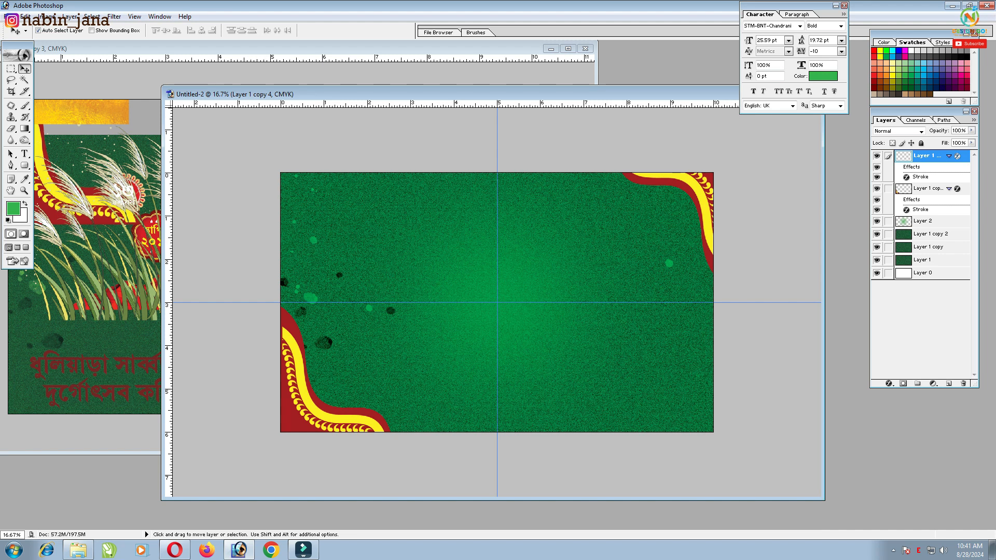
key("ctrl+Tab")
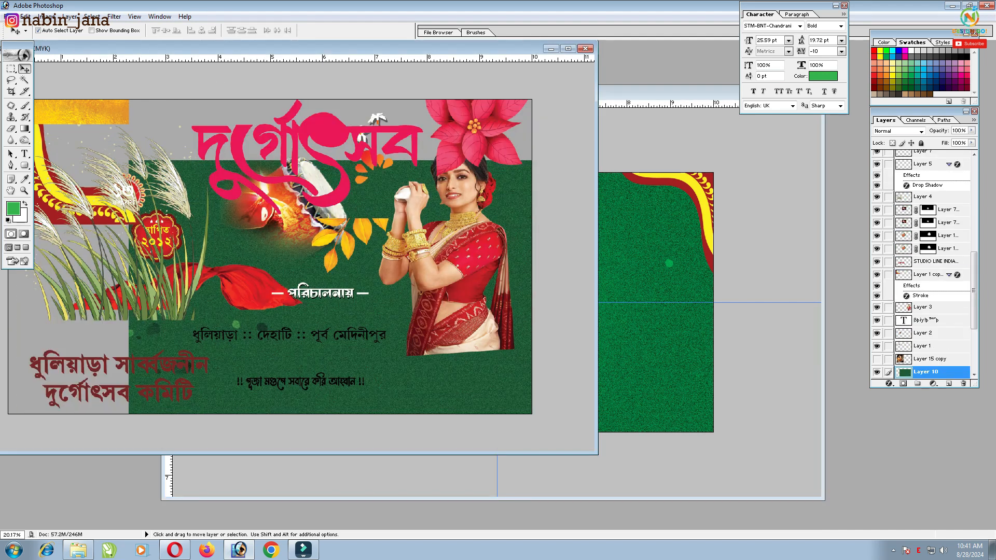
left_click(877, 372)
left_click(876, 359)
left_click_drag(207, 233, 384, 275)
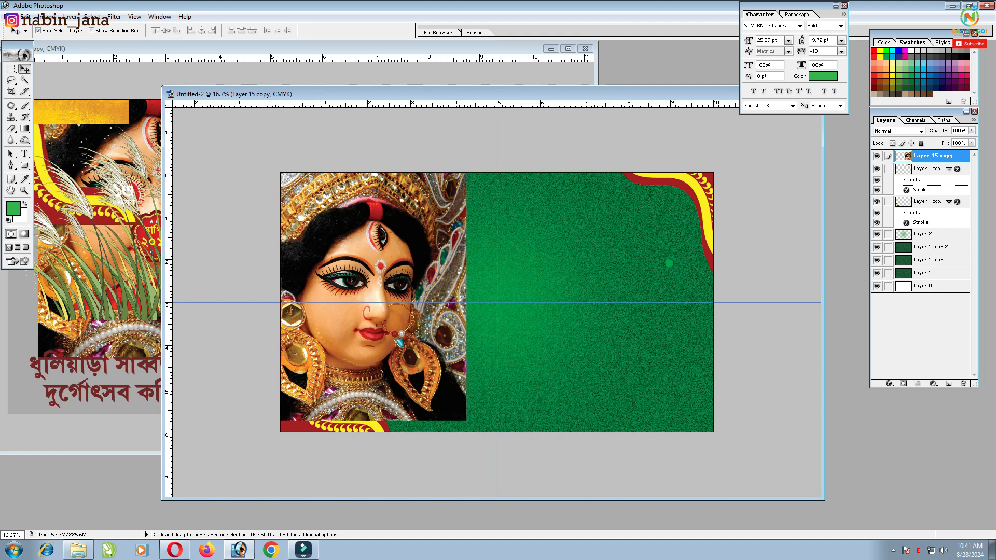
- Move the Durga photo layer beneath both corner borders and directly above the green glow layer
key("ctrl+bracketleft")
key("ctrl+bracketleft")
key("ctrl+bracketleft")
key("ctrl+bracketleft")
key("ctrl+bracketright")
key("ctrl+bracketright")
- Maximize the new document, scale the Durga photo to about 91.3% and fit it into the canvas's upper-left corner
left_click_drag(598, 95, 459, 121)
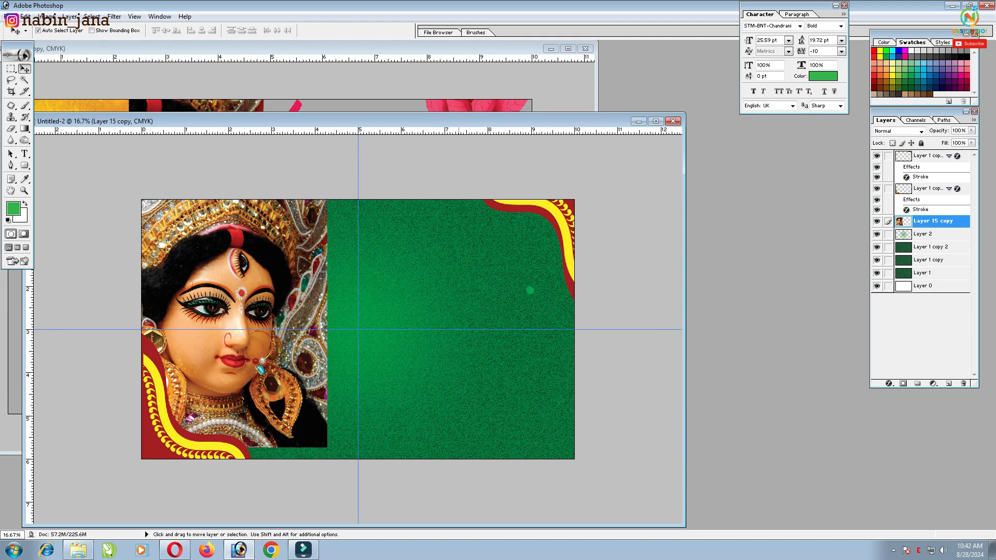
left_click(655, 121)
key("ctrl+t")
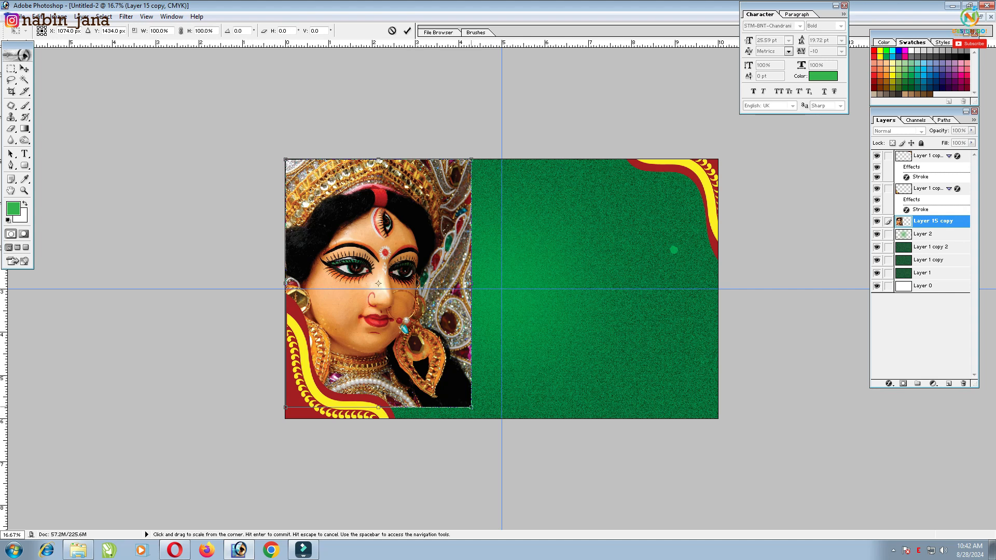
left_click_drag(472, 408, 478, 416)
left_click_drag(433, 358, 440, 361)
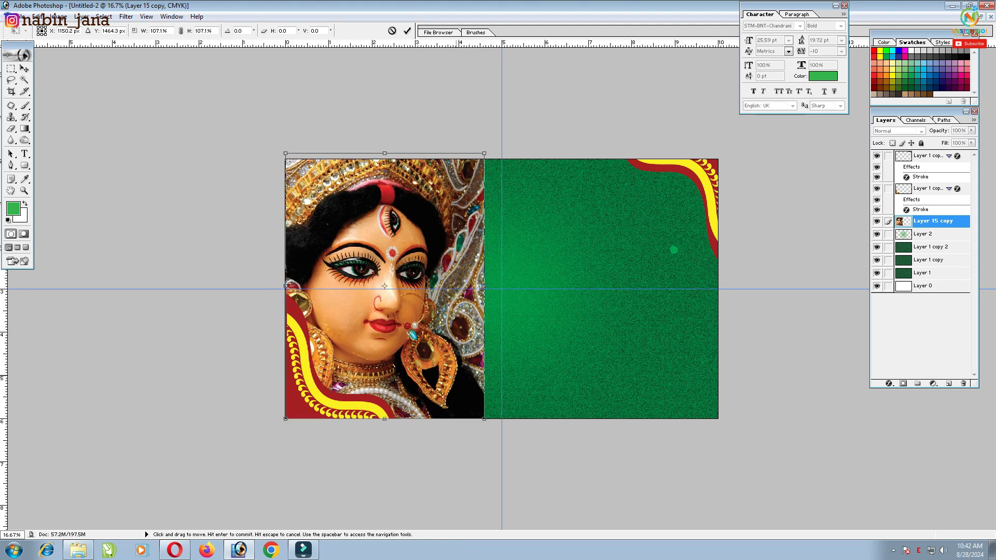
left_click_drag(484, 418, 450, 374)
left_click_drag(391, 323, 390, 329)
left_click_drag(450, 380, 452, 383)
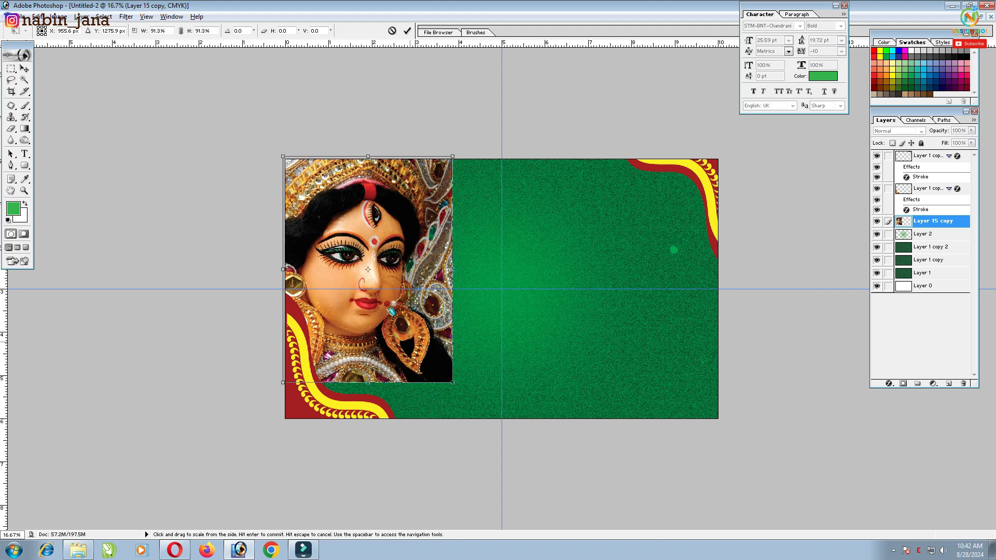
left_click_drag(407, 335, 410, 337)
key("Return")
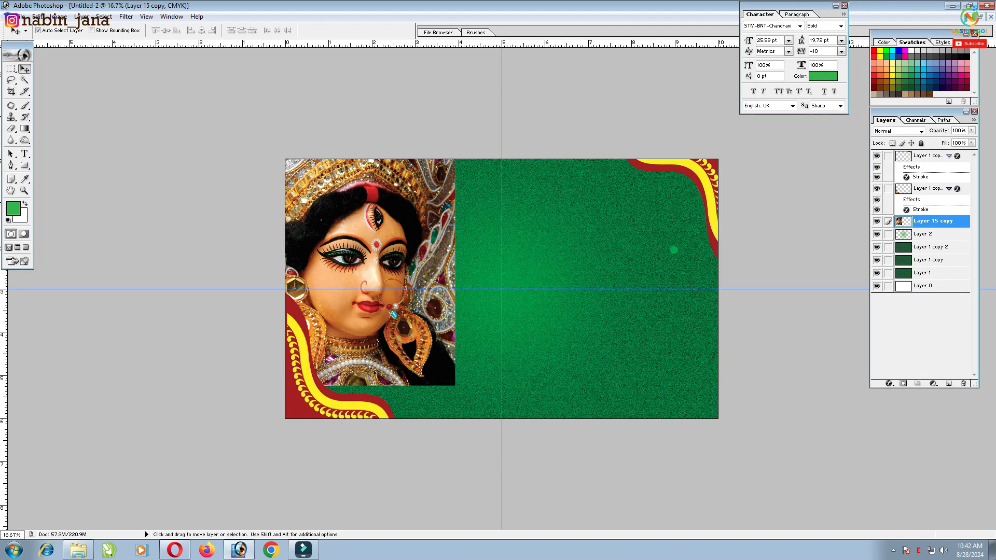
- Add a layer mask to the Durga photo and fade its bottom edge with a soft black brush
left_click(903, 383)
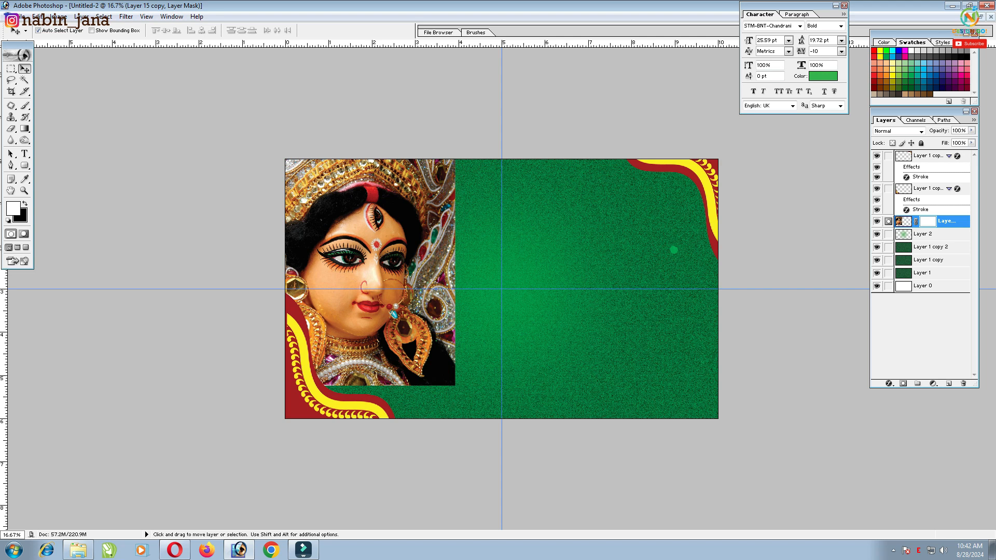
left_click(24, 105)
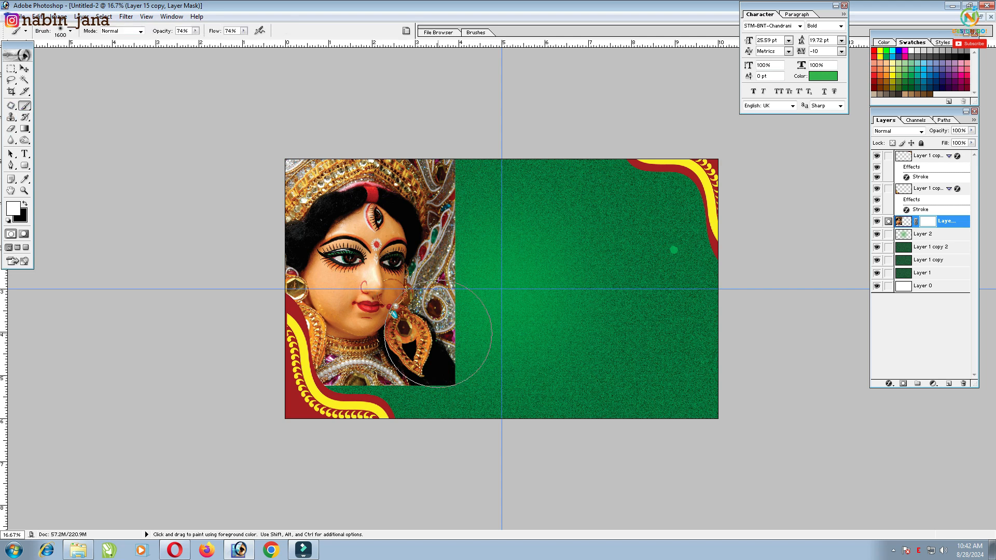
key("bracketright")
key("bracketleft")
key("bracketleft")
left_click(25, 204)
left_click(13, 208)
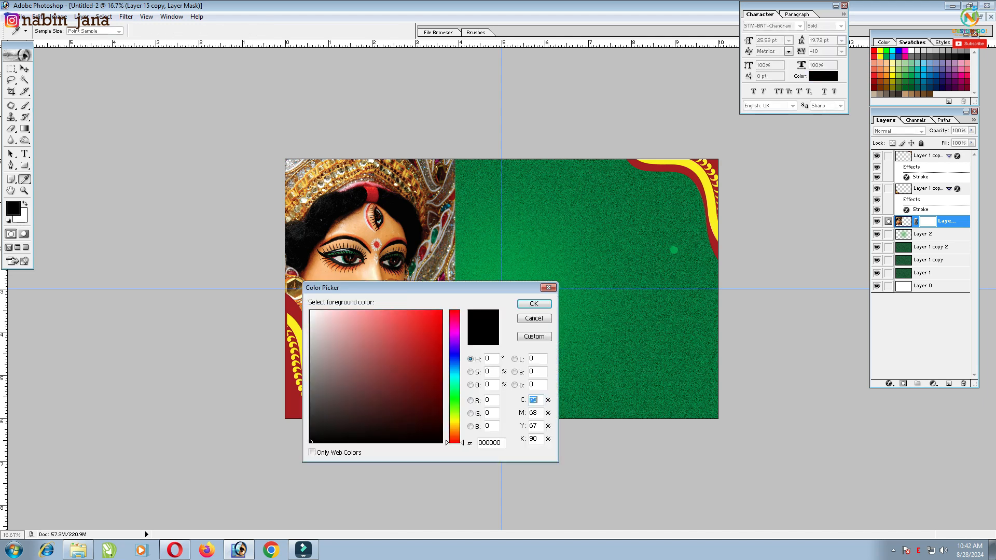
left_click(531, 304)
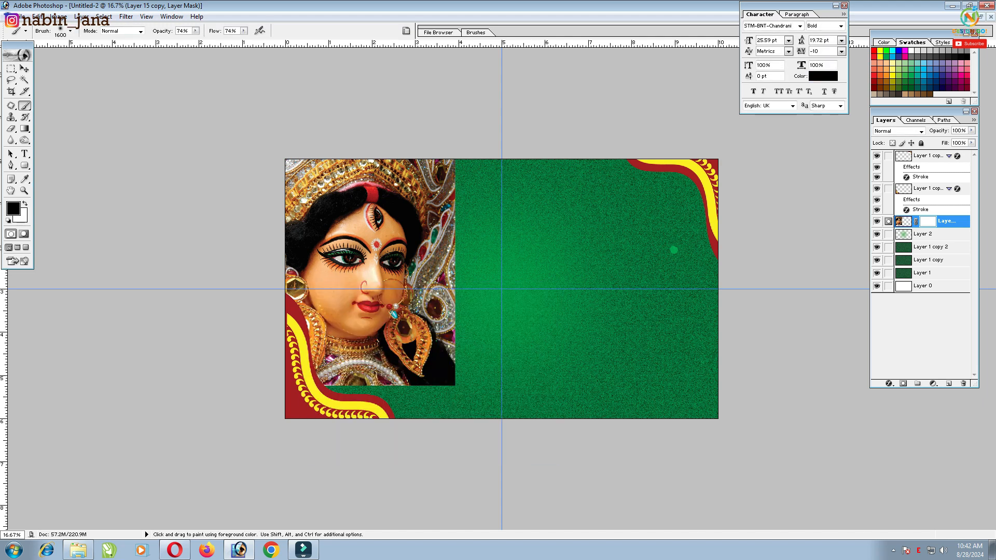
left_click(22, 218)
left_click(534, 304)
mouse_move(458, 401)
left_mouse_down()
mouse_move(426, 422)
mouse_move(363, 433)
mouse_move(304, 425)
mouse_move(423, 437)
mouse_move(311, 435)
mouse_move(379, 434)
mouse_move(346, 441)
left_mouse_up()
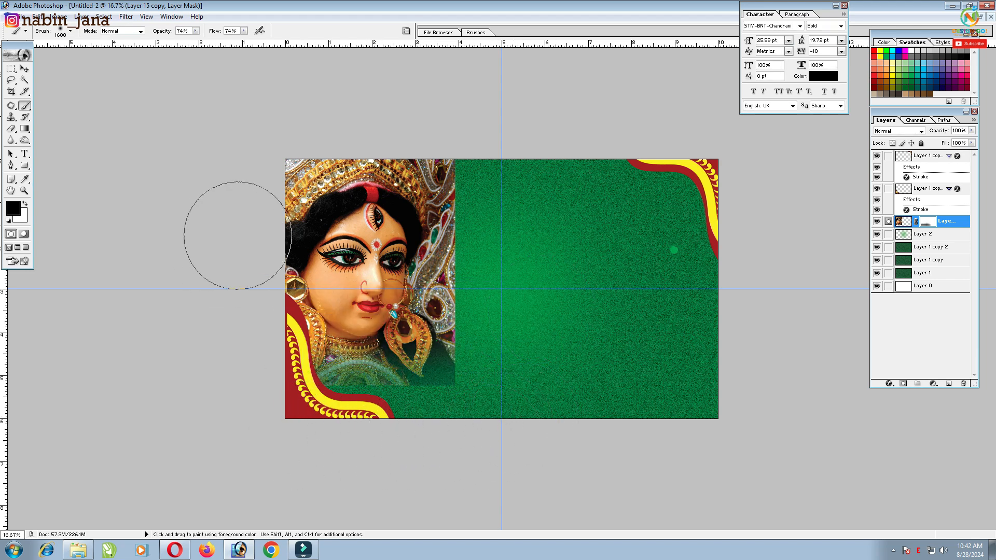
- Set the brush opacity and flow to 100% and mask the Durga photo's right edge into the green background
left_click(182, 31)
mouse_move(195, 30)
left_mouse_down()
mouse_move(191, 41)
mouse_move(259, 41)
left_mouse_up()
mouse_move(463, 394)
left_mouse_down()
mouse_move(349, 437)
mouse_move(400, 433)
mouse_move(461, 406)
mouse_move(482, 363)
mouse_move(507, 295)
mouse_move(506, 310)
mouse_move(487, 139)
mouse_move(521, 301)
mouse_move(503, 136)
mouse_move(398, 96)
mouse_move(276, 119)
mouse_move(241, 144)
mouse_move(483, 109)
left_mouse_up()
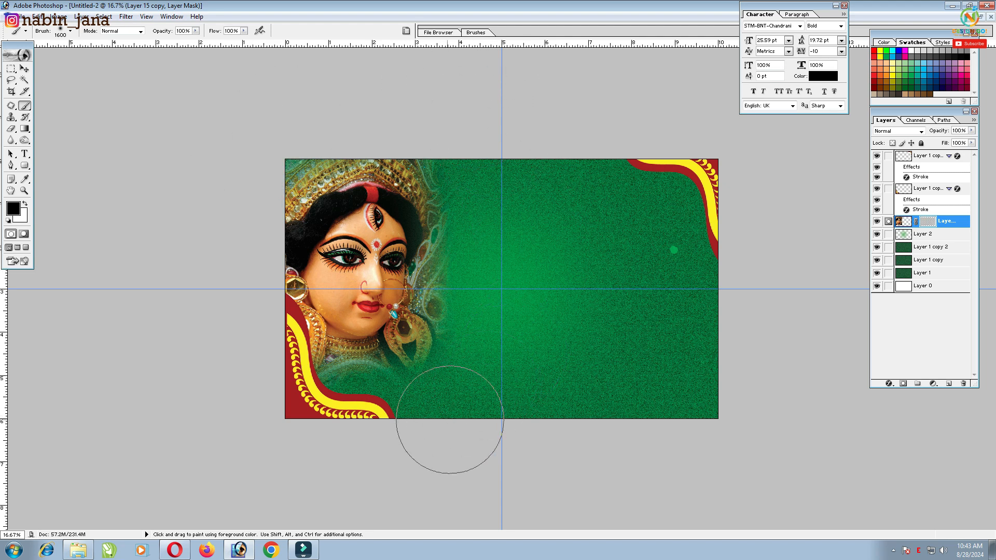
key("ctrl+plus")
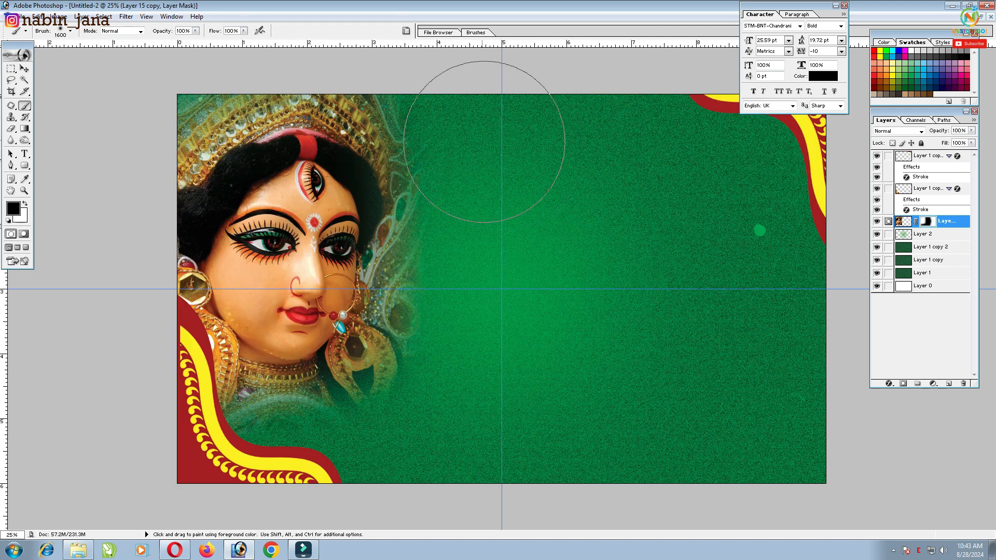
key("ctrl+minus")
- Paint white on the Durga photo's mask with a smaller 700 px brush to restore detail around the face
key("bracketleft")
key("bracketleft")
key("bracketleft")
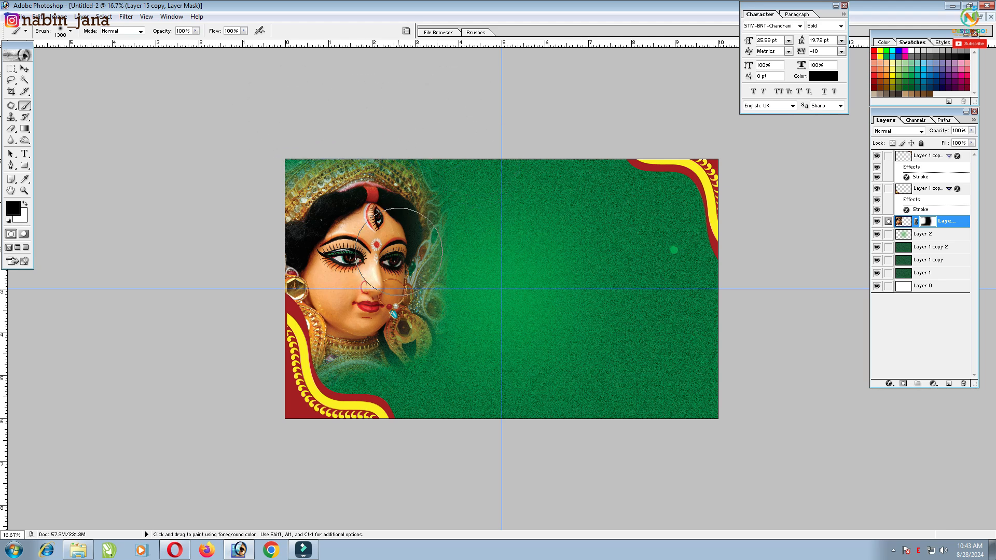
key("x")
key("bracketleft")
key("bracketleft")
key("bracketleft")
key("bracketleft")
key("bracketleft")
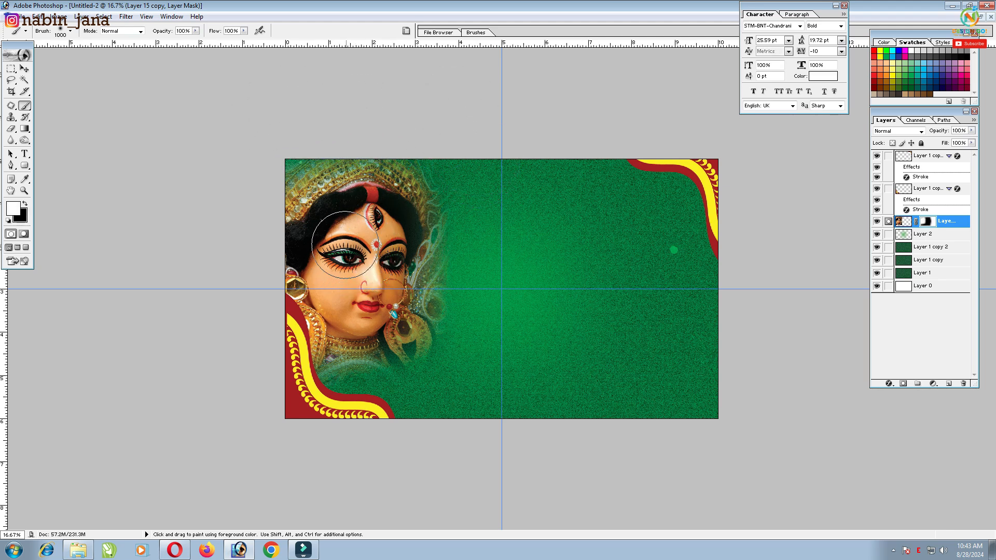
key("bracketleft")
key("bracketleft")
mouse_move(312, 238)
left_mouse_down()
mouse_move(319, 219)
mouse_move(357, 193)
mouse_move(397, 202)
mouse_move(358, 206)
mouse_move(397, 245)
mouse_move(386, 306)
left_mouse_up()
key("bracketright")
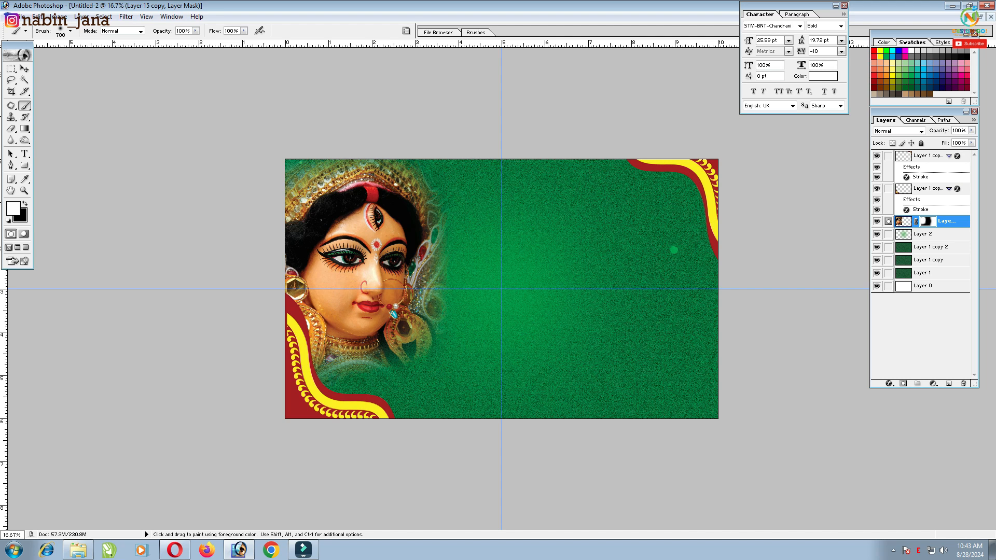
key("x")
key("x")
key("x")
key("x")
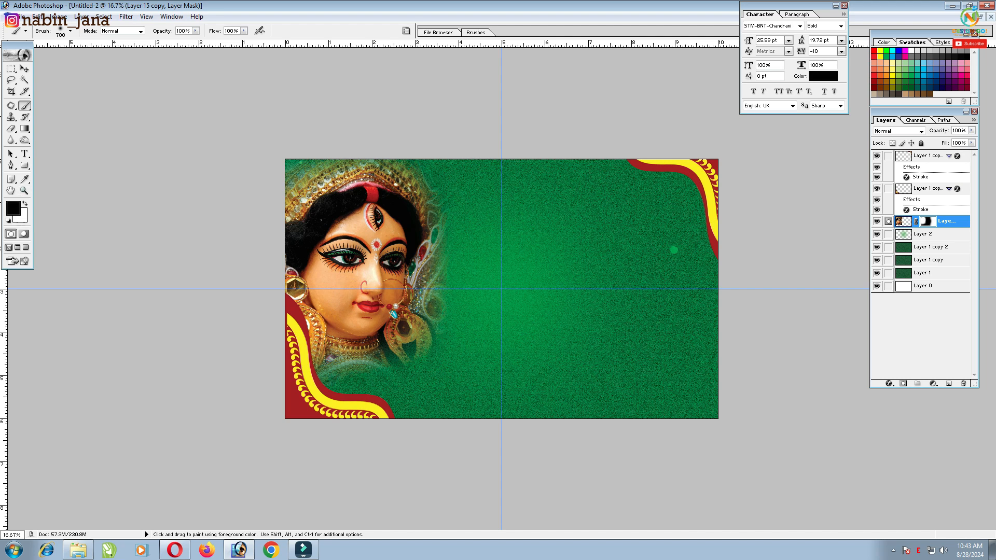
key("x")
key("x")
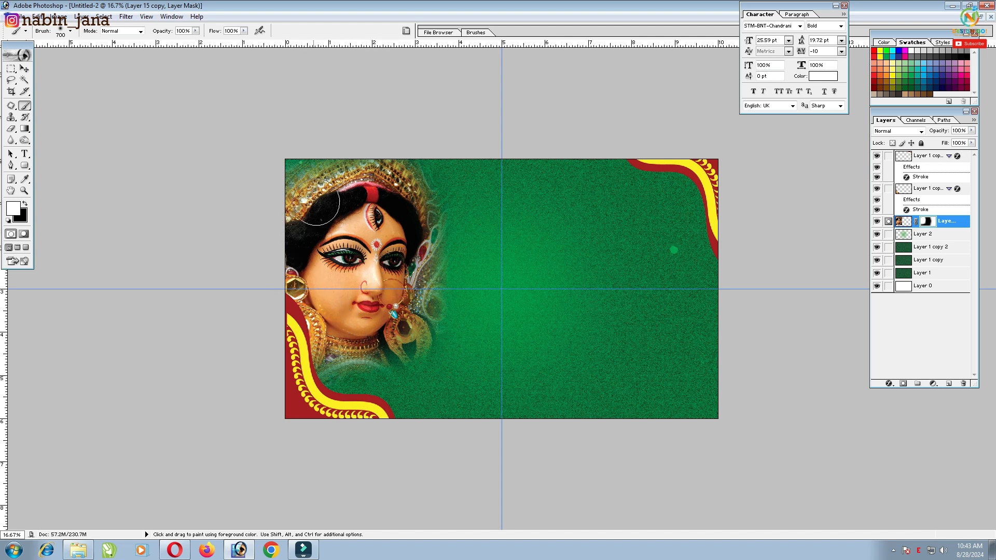
- Duplicate the masked Durga photo layer and set the copy to Overlay blending at 39% opacity
left_click(24, 69)
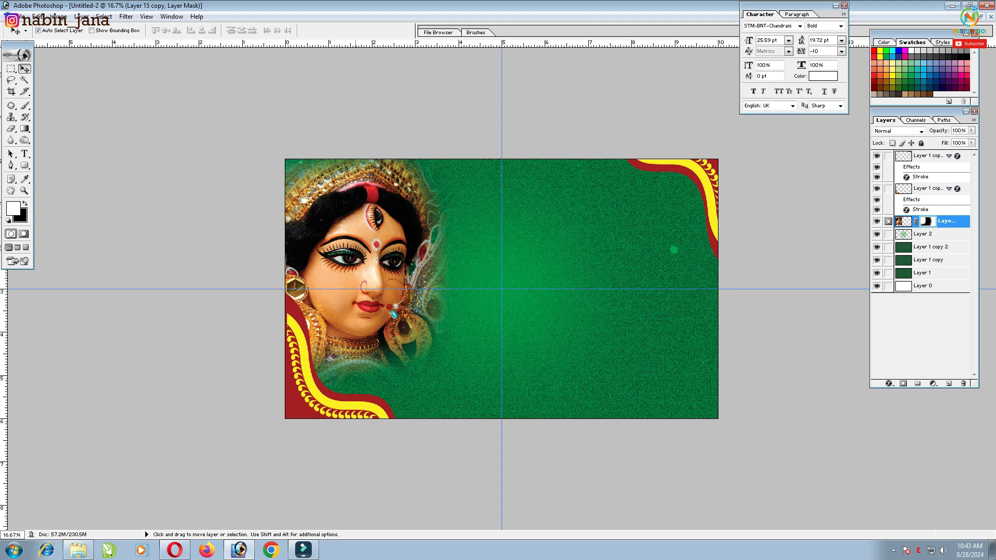
key("ctrl+j")
left_click(921, 131)
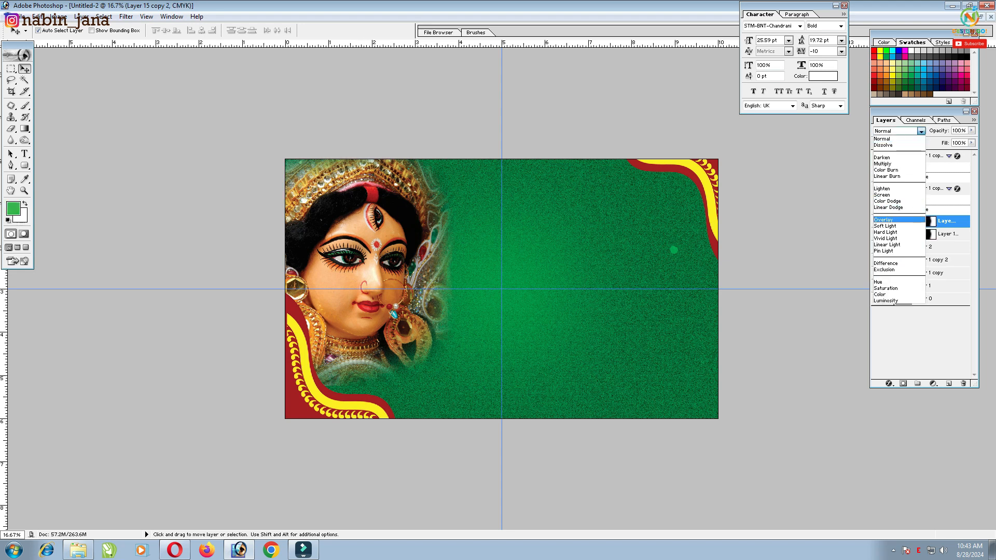
left_click(900, 220)
left_click(971, 130)
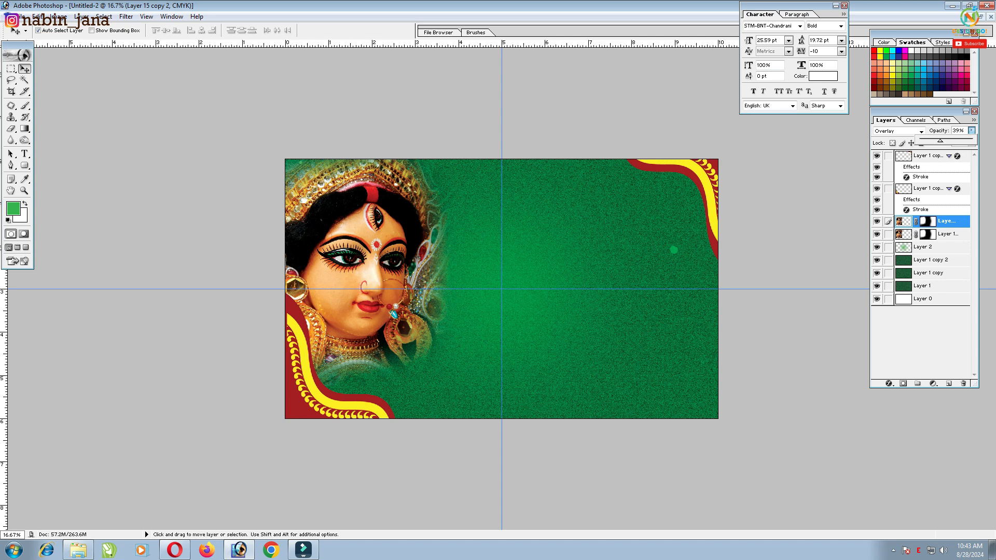
left_click(674, 250)
- Try to copy the drum and lamp group from the source document into the banner over the green background
left_click(981, 16)
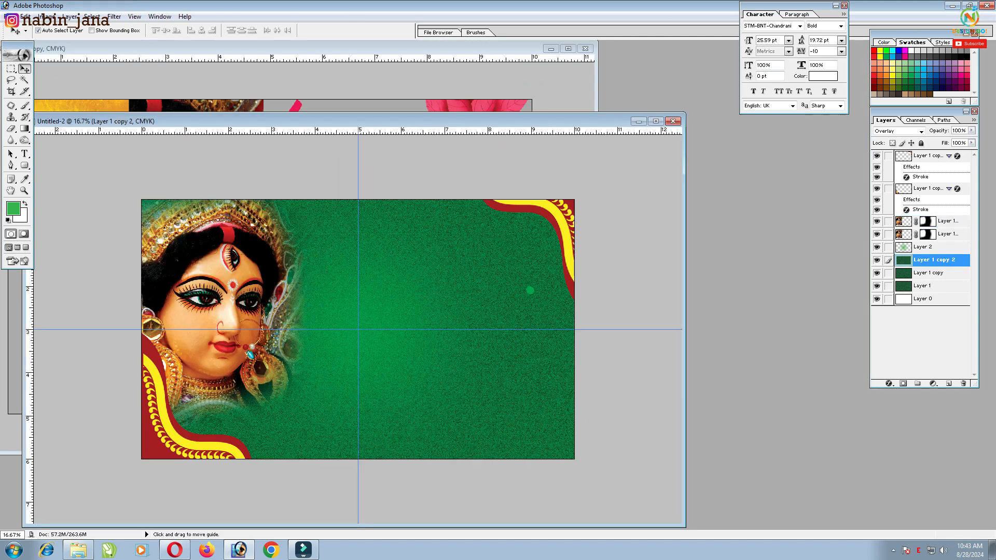
left_click_drag(374, 122, 600, 124)
left_click(310, 78)
left_click_drag(275, 218, 620, 303)
key("z")
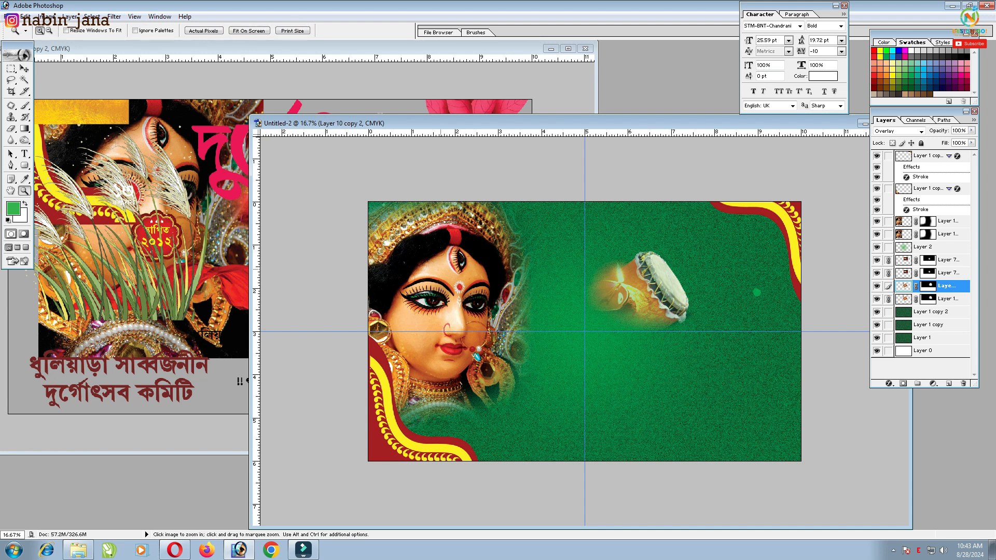
key("ctrl+z")
left_click_drag(369, 202, 800, 461)
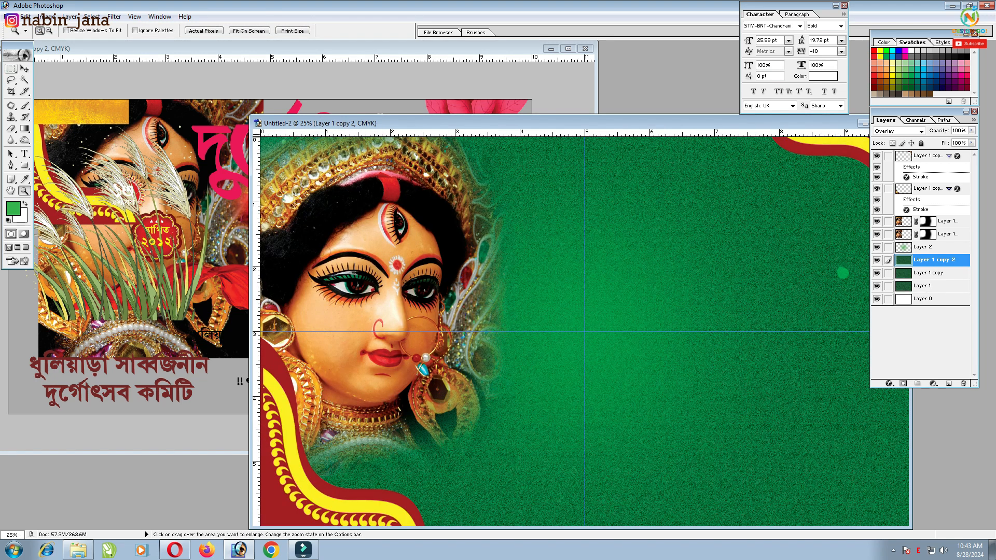
key("v")
left_click(316, 78)
left_click_drag(285, 220, 683, 321)
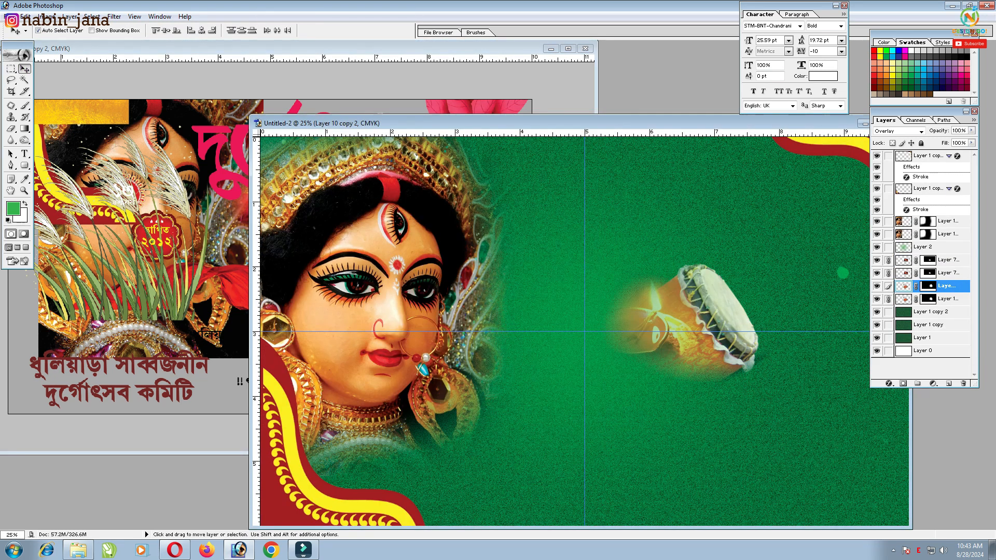
left_click_drag(415, 124, 403, 37)
key("ctrl+z")
- Copy the drum and lamp group from the source document onto the banner's top layer, below Durga's face
left_click(386, 165)
left_click(928, 156)
left_click(221, 77)
left_click_drag(290, 223, 385, 407)
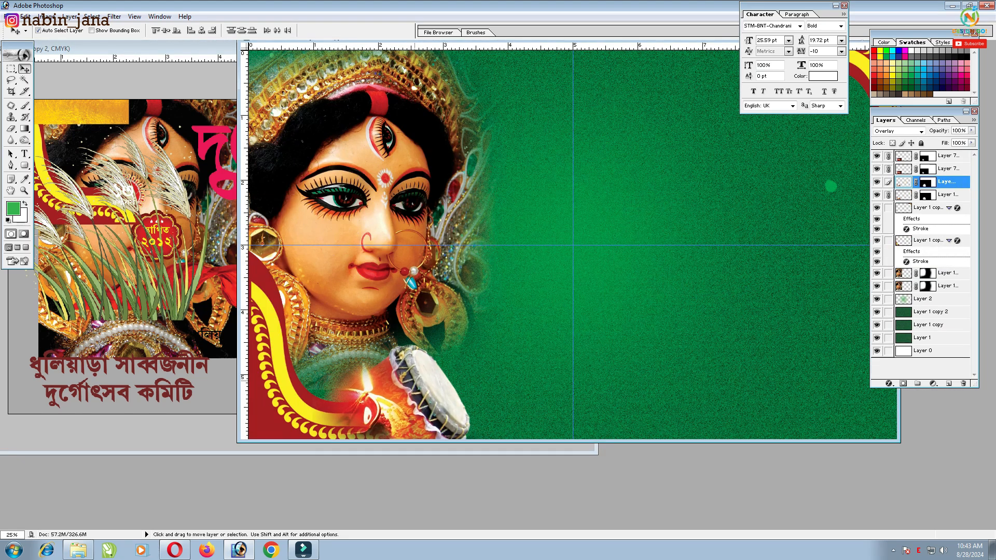
- Position the drum group on the banner's bottom edge beside the corner border and scale it to about 101.8%
key("ctrl+minus")
left_click_drag(435, 358, 470, 357)
key("ctrl+t")
left_click_drag(552, 290, 554, 288)
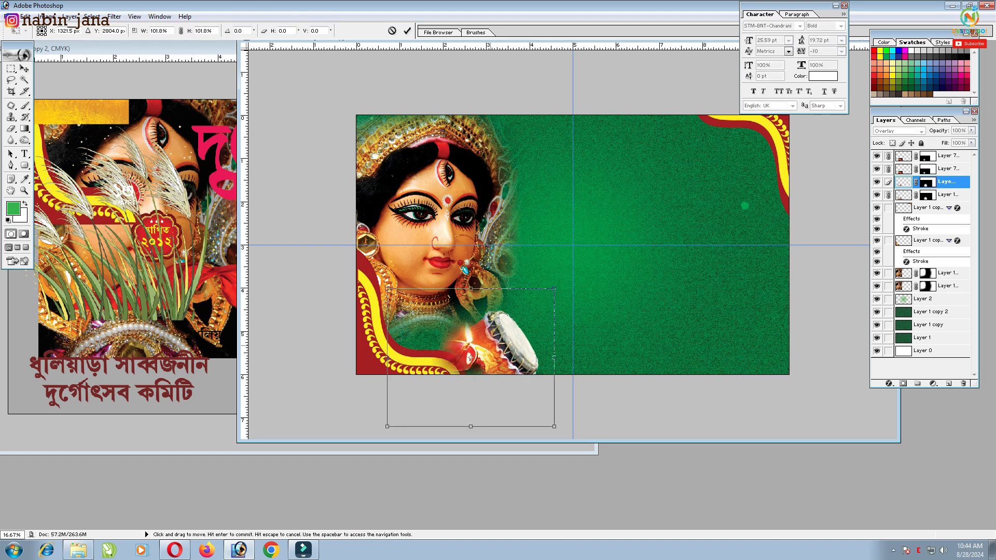
key("Return")
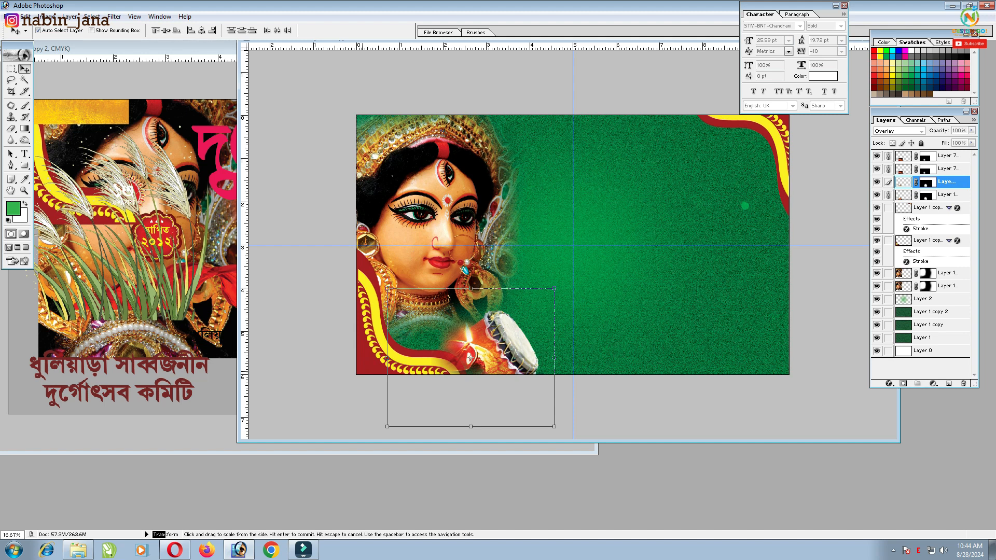
key("Return")
- Move the drum's Overlay layer up to the top of the layer stack
key("ctrl+bracketright")
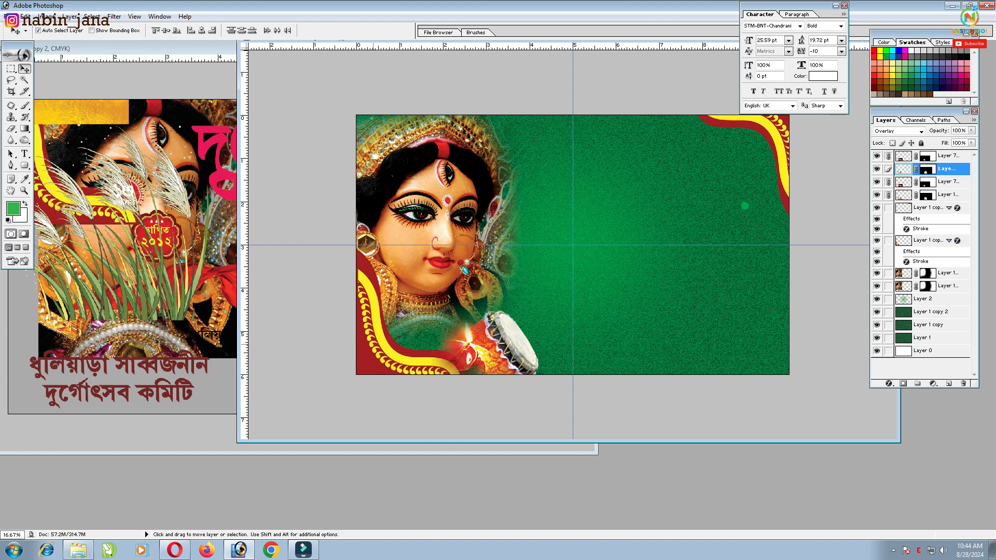
key("ctrl+bracketright")
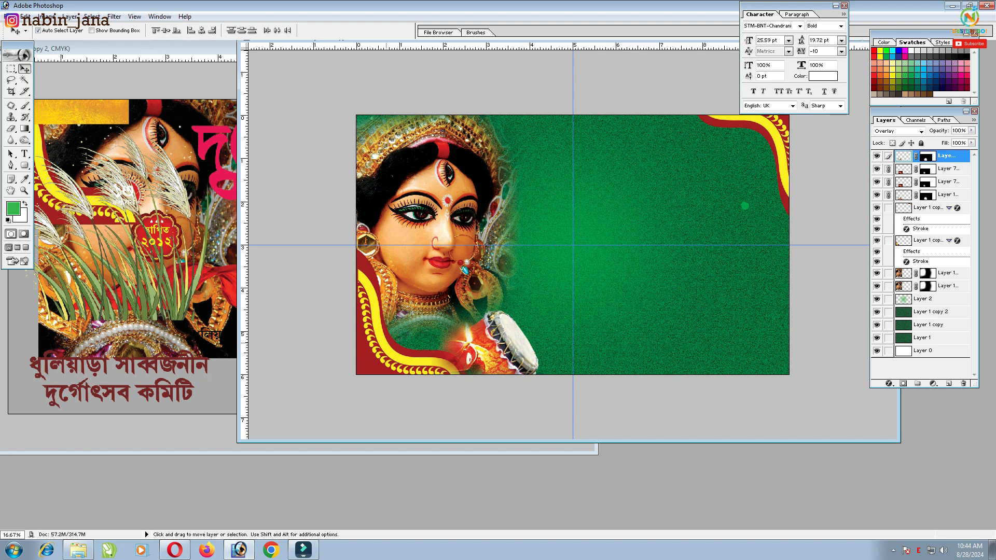
key("ctrl+bracketleft")
key("ctrl+bracketright")
- Raise the lower-left corner border above all the drum layers
left_click(407, 357)
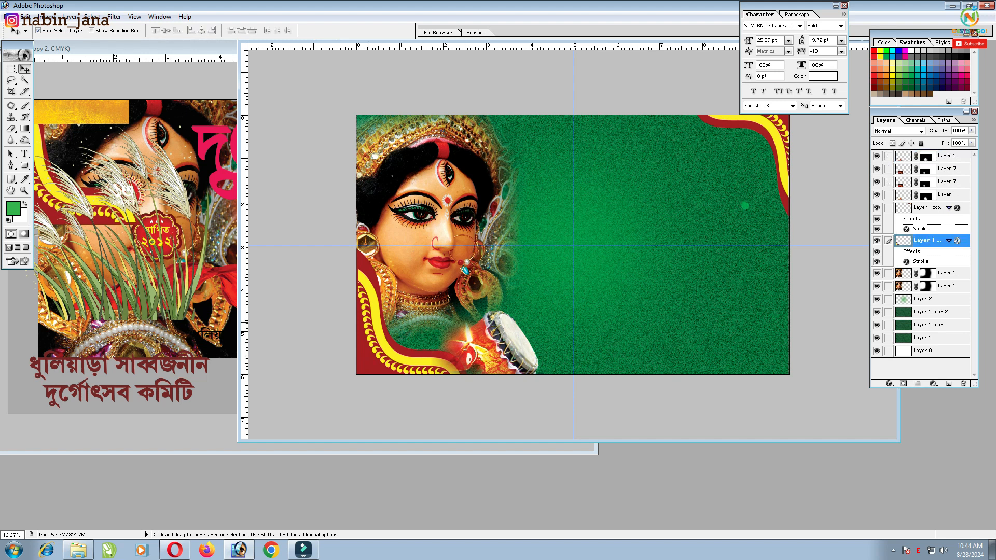
key("ctrl+bracketright")
key("ctrl+bracketright")
key("ctrl+bracketright")
key("ctrl+bracketright")
key("ctrl+bracketright")
- Copy the red cloth from the source document onto the banner's lower-left corner and maximize the banner document
left_click(223, 291)
left_click_drag(223, 292, 457, 369)
key("ctrl+t")
key("Return")
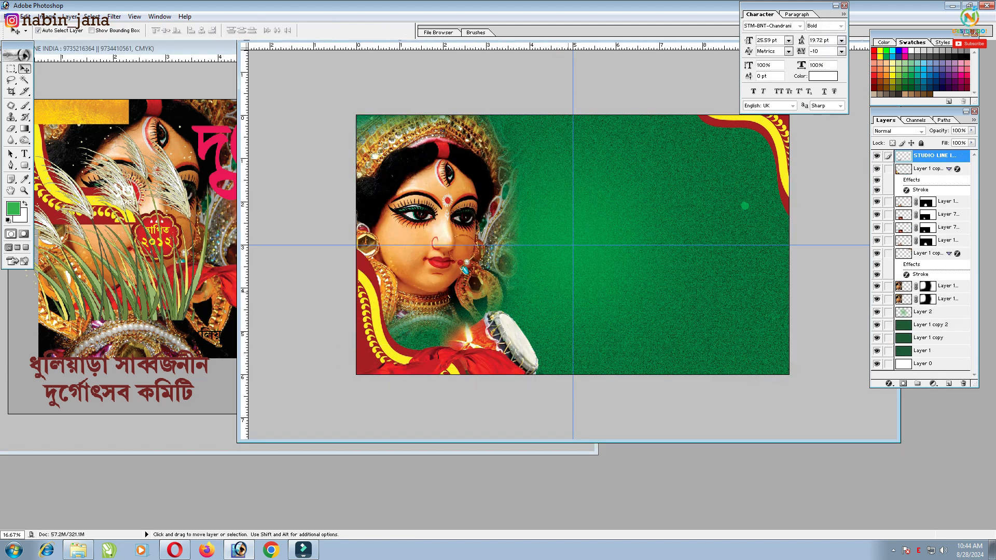
left_click_drag(648, 41, 372, 105)
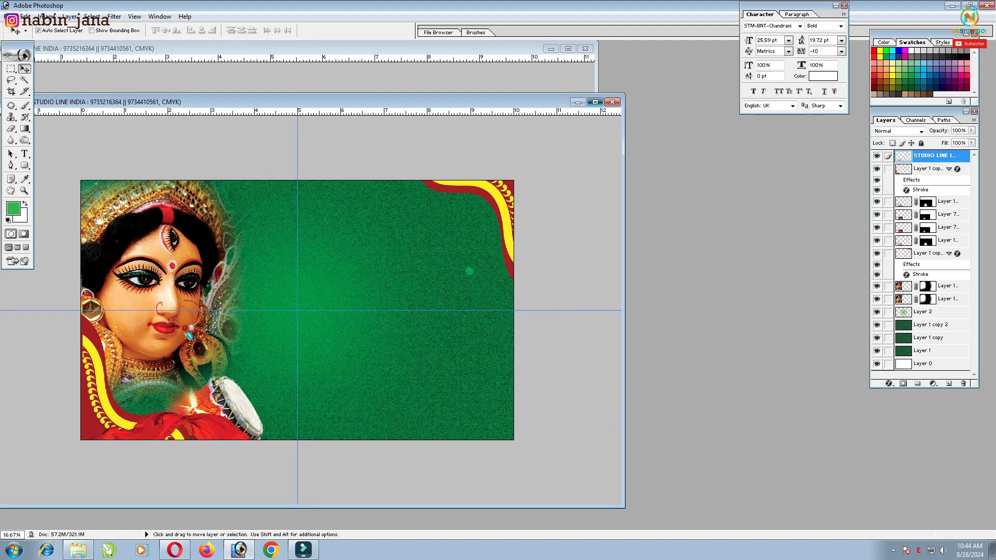
left_click(596, 102)
- Fit the red cloth along the banner's lower-left edge and place its layer directly beneath the corner border
key("ctrl+plus")
left_click_drag(312, 461, 295, 453)
key("ctrl+t")
left_click_drag(501, 436, 502, 472)
key("Return")
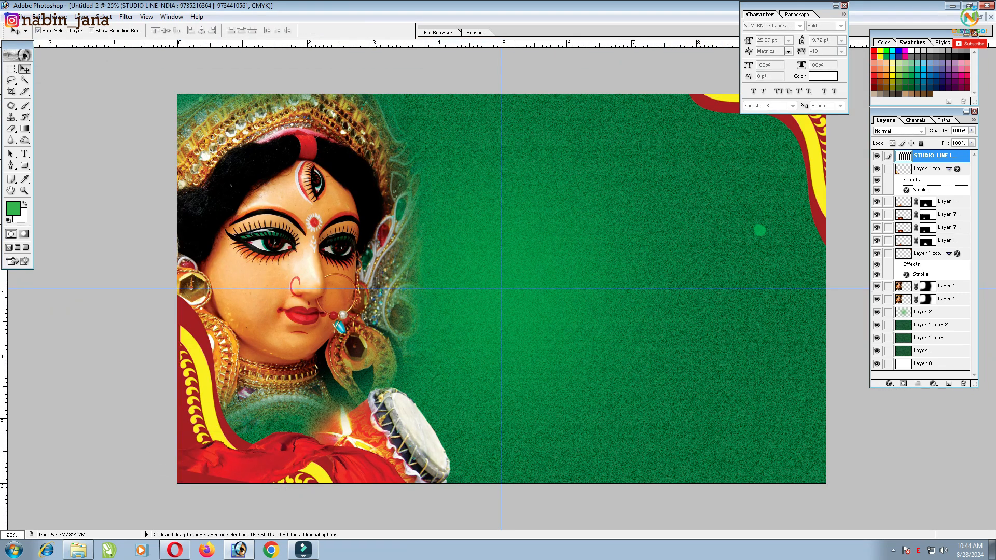
key("ctrl+bracketleft")
key("ctrl+bracketleft")
key("ctrl+bracketright")
- Duplicate the red cloth to the right of the drum and resize the copy along the banner's bottom edge
left_click_drag(376, 443, 635, 471)
key("alt+bracketright")
key("ctrl+t")
left_click_drag(682, 496, 685, 453)
left_click_drag(624, 462, 596, 463)
left_click_drag(674, 450, 675, 457)
key("Return")
- Lower the copied red cloth's layer beneath the drum and border layers, just above the Durga photo layers
key("ctrl+bracketleft")
key("ctrl+bracketleft")
key("ctrl+bracketleft")
key("ctrl+bracketleft")
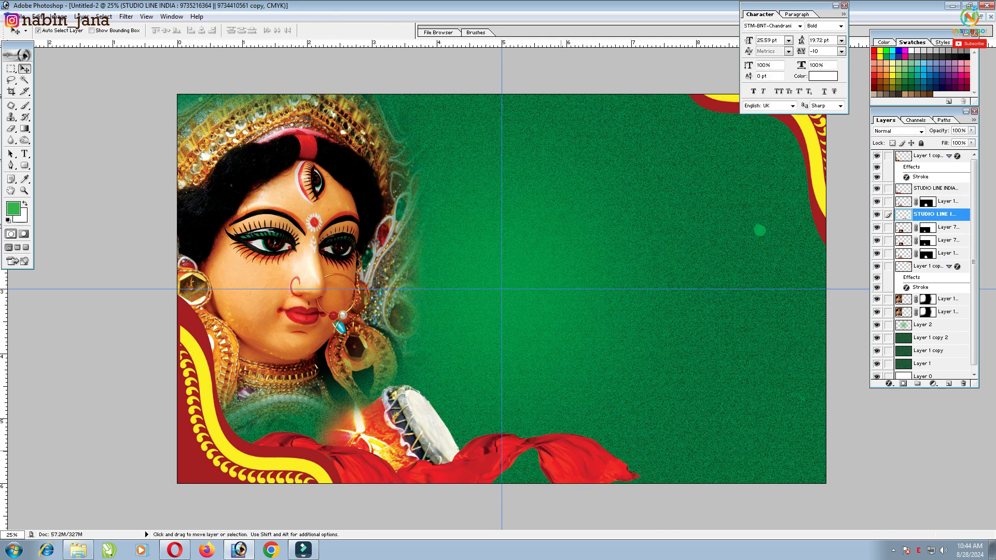
key("ctrl+bracketleft")
key("ctrl+bracketleft")
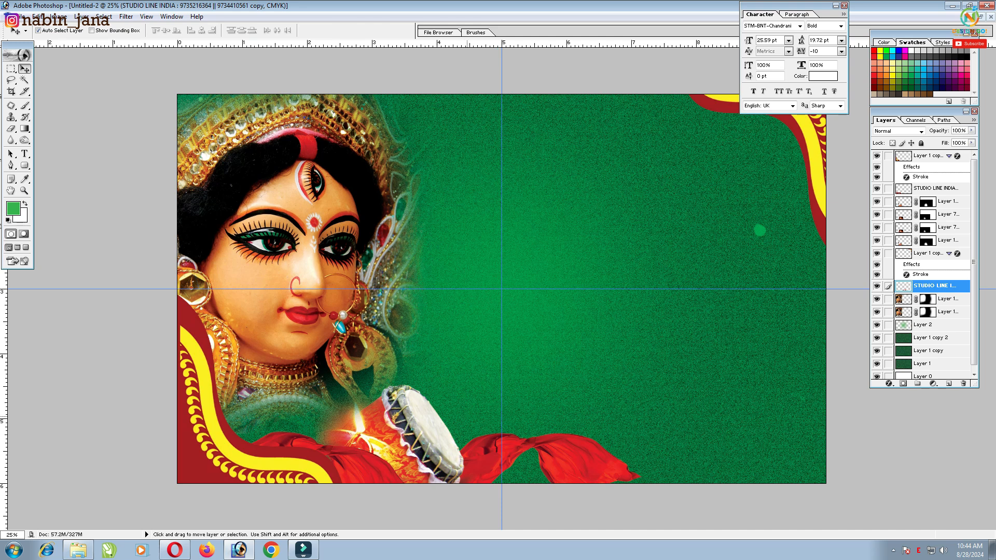
- Enlarge the Durga photo slightly from its lower-right corner, keeping it in the canvas's upper-left corner
left_click(467, 417)
left_click_drag(297, 307, 297, 312)
key("ctrl+z")
key("ctrl+t")
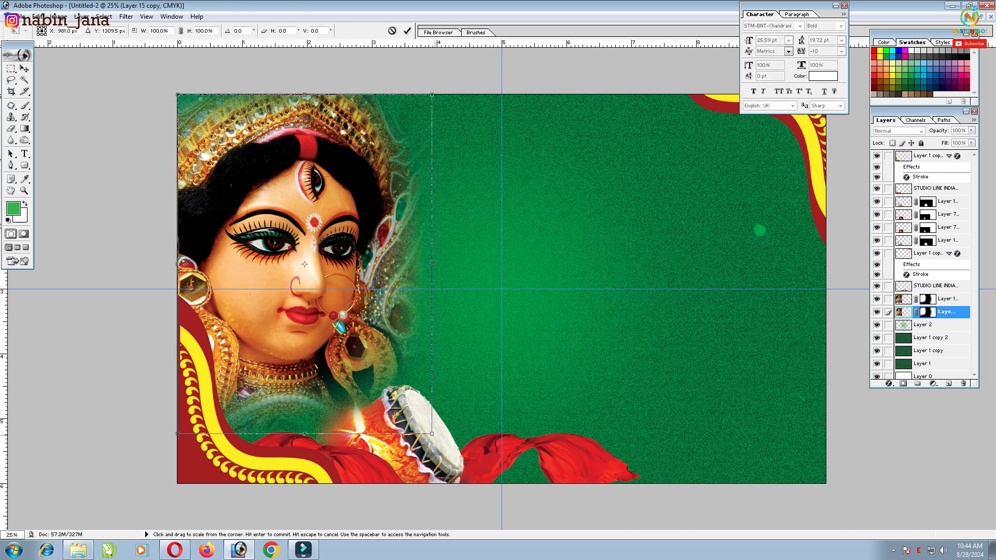
left_click_drag(431, 434, 436, 440)
key("Return")
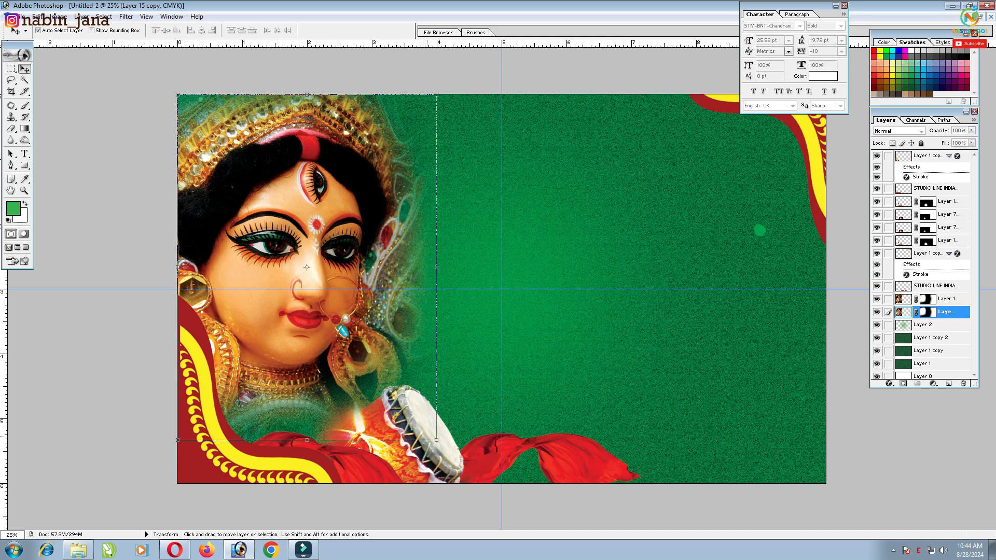
- Enlarge the drum and lamp group slightly and shift it up and left below Durga's face
left_click(366, 440)
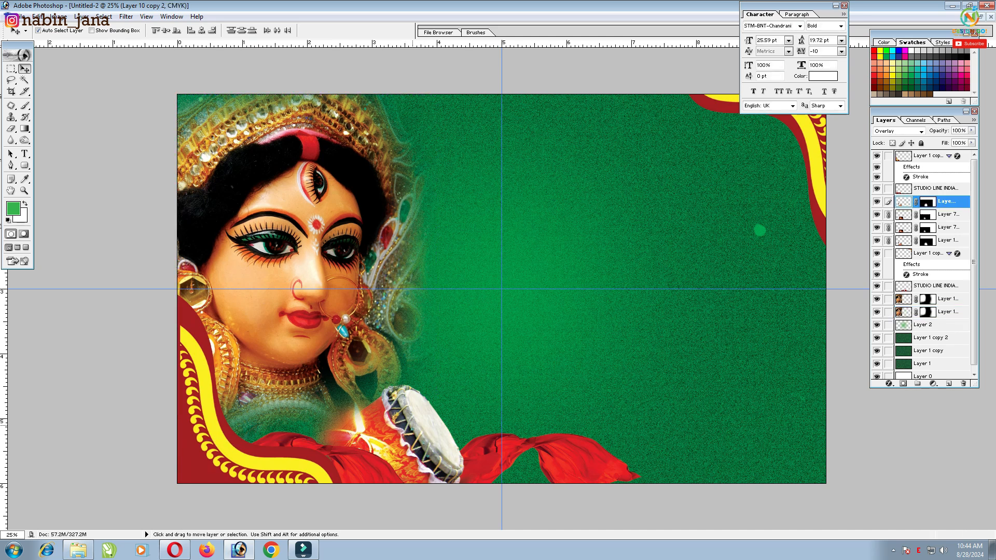
key("ctrl+t")
left_click_drag(362, 455, 351, 447)
key("Return")
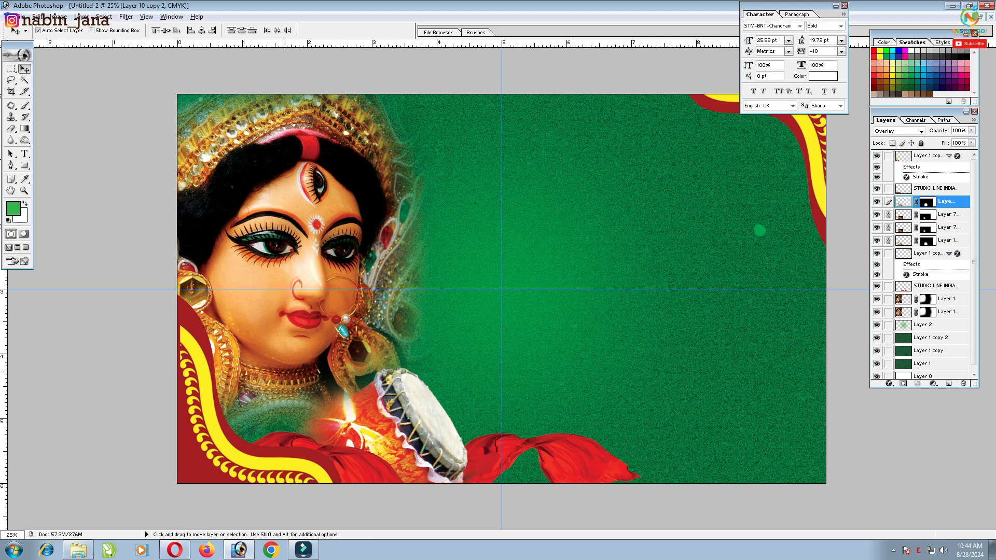
- Paint white on the original Durga photo layer's mask below the neck to restore the pearl necklace
left_click(946, 311)
left_click(927, 313)
left_click(25, 106)
left_click(263, 400)
mouse_move(263, 400)
left_mouse_down()
mouse_move(280, 398)
mouse_move(255, 406)
left_mouse_up()
key("ctrl+minus")
key("v")
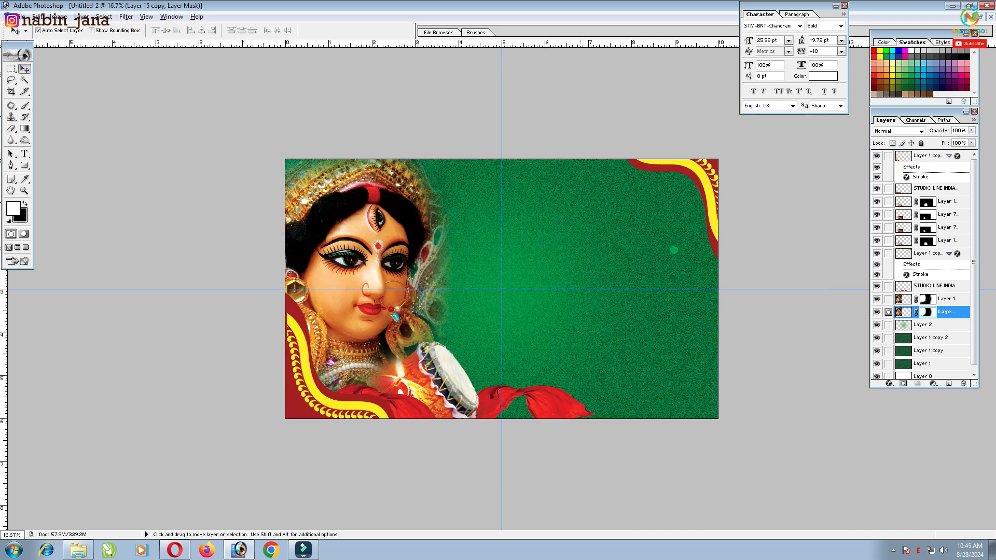
- Copy the invitation line, the address line and the ধুলিয়াড়া সার্ব্বজনীন line from the source document into the banner's lower right half
left_click(979, 17)
left_click_drag(363, 94, 363, 121)
left_click_drag(363, 49, 131, 53)
left_click_drag(447, 128, 731, 116)
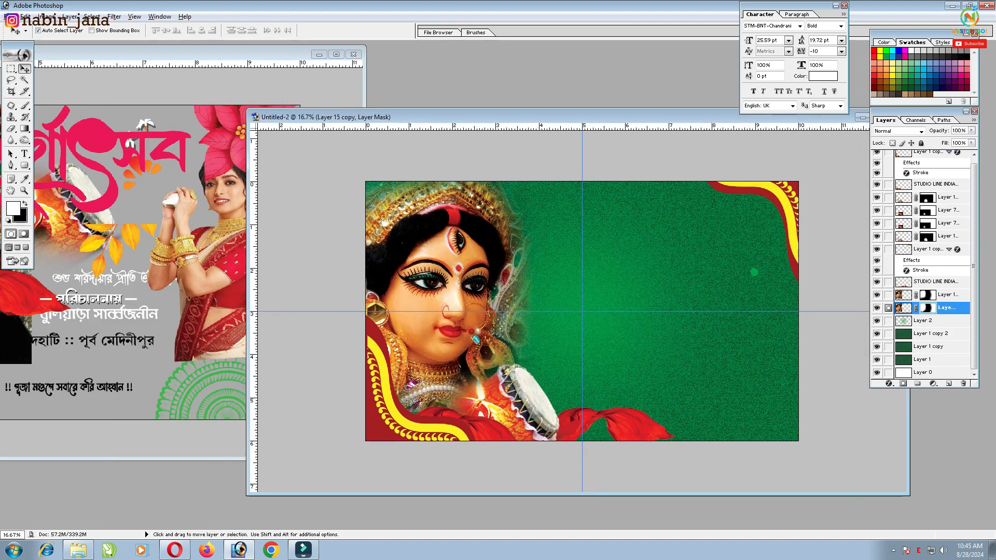
left_click(137, 83)
left_click_drag(69, 388, 633, 390)
left_click(156, 363)
left_click_drag(121, 341, 663, 376)
left_click(162, 347)
left_click_drag(119, 314, 622, 347)
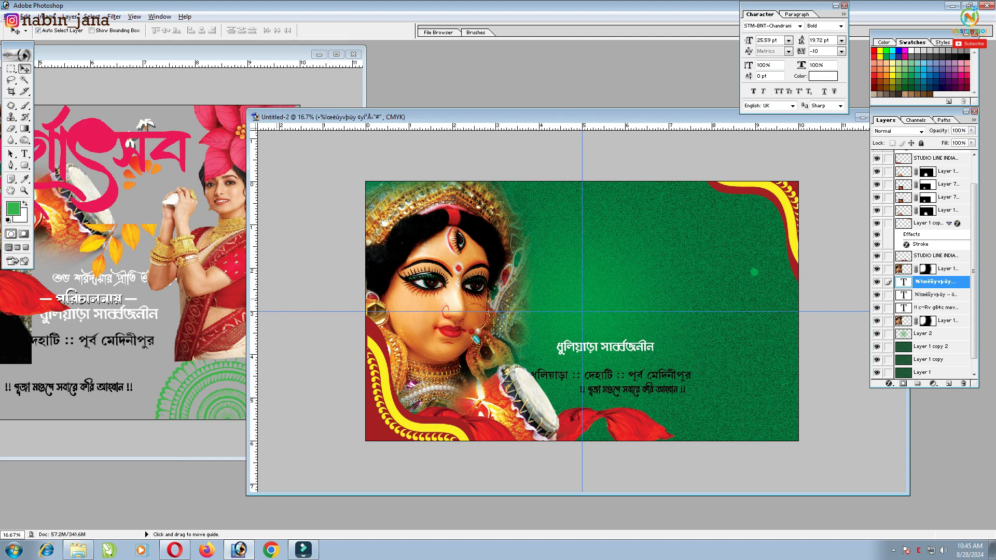
left_click(151, 297)
left_click(595, 388)
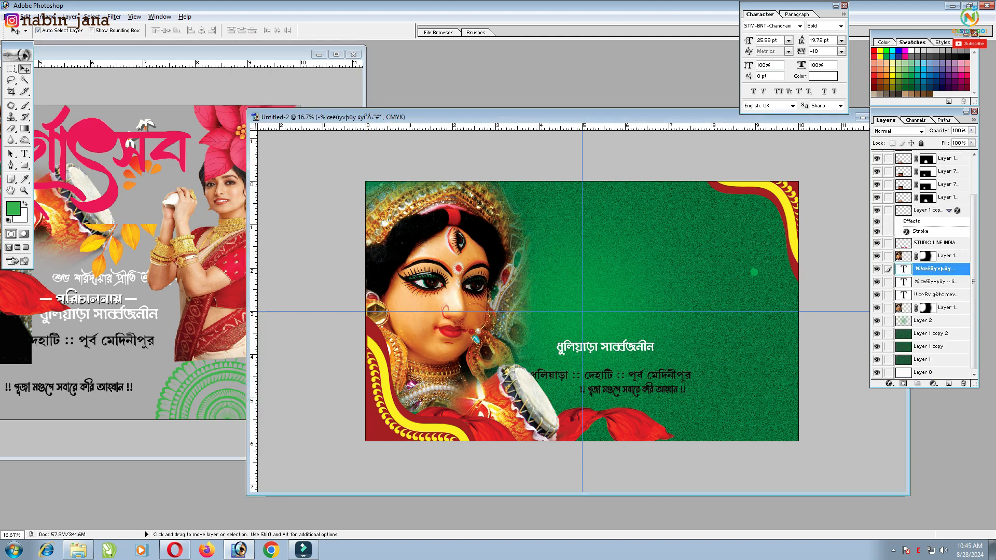
key("t")
left_click(595, 389)
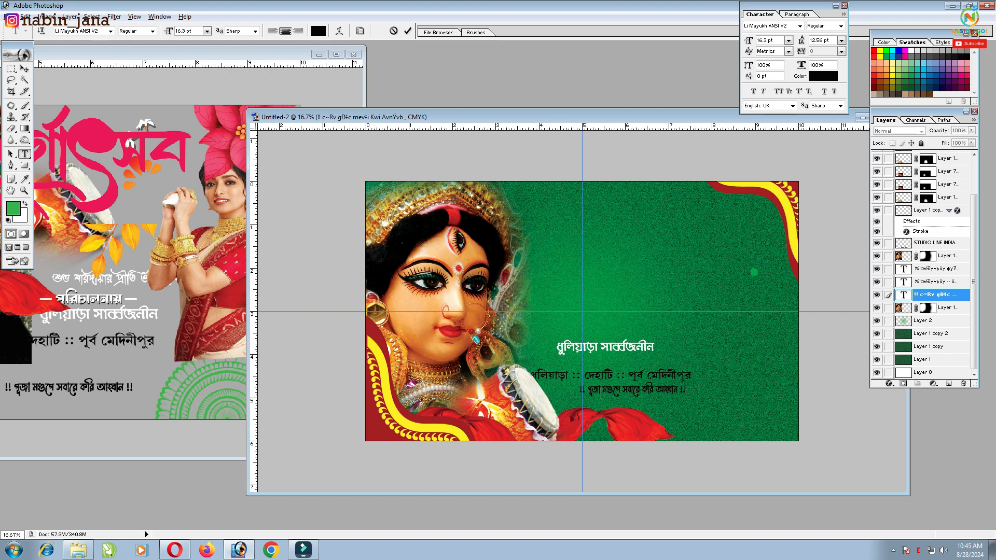
left_click(25, 69)
- Copy the পরিচালনায় heading above the organizer line and the শুভ শারদীয়ার greeting to the banner's top
left_click(107, 302)
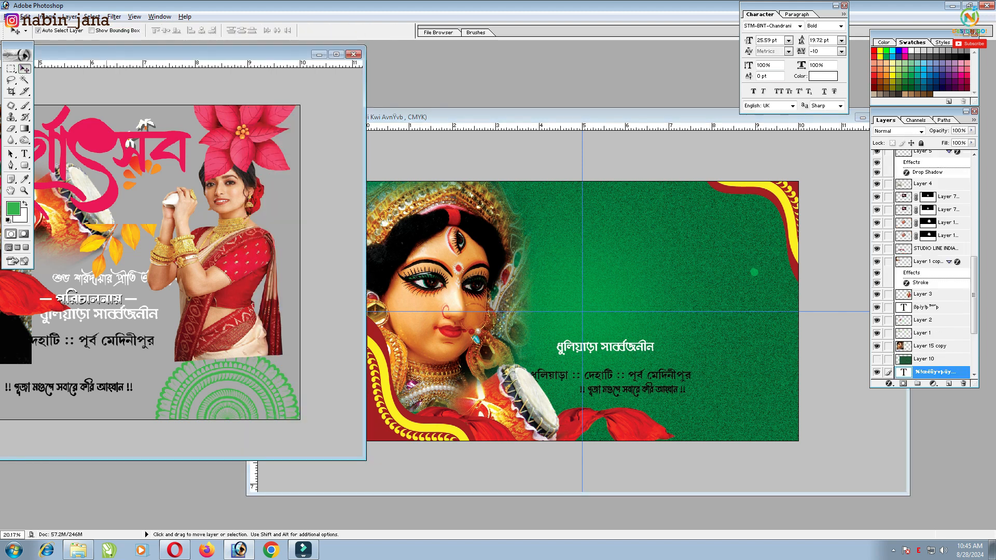
left_click_drag(107, 301, 436, 338)
left_click_drag(617, 326, 625, 323)
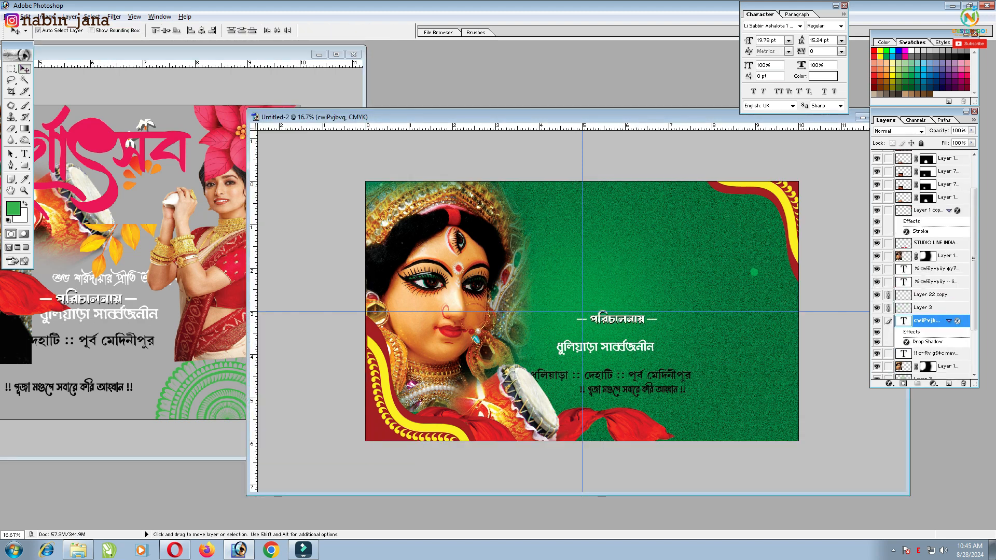
left_click(120, 279)
left_click_drag(130, 279, 603, 194)
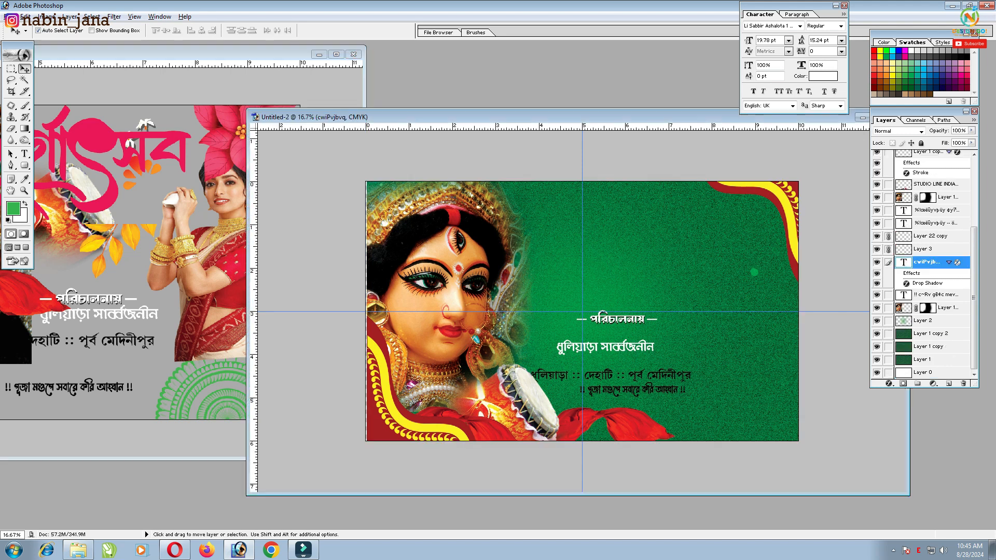
- Copy the pink দুর্গোৎসব title from the source document into the banner and position it beneath the greeting line
left_click(124, 176)
left_click_drag(125, 152, 674, 249)
left_click(155, 171)
left_click_drag(192, 54, 352, 51)
left_click(648, 290)
left_click_drag(415, 116, 229, 130)
left_click(694, 130)
left_click_drag(568, 218, 566, 212)
- Copy another ধুলিয়াড়া সার্ব্বজনীন line from the source document to just above the দুর্গোৎসব title
left_click(980, 17)
left_click_drag(415, 130, 674, 182)
left_click(363, 125)
left_click_drag(273, 312, 637, 277)
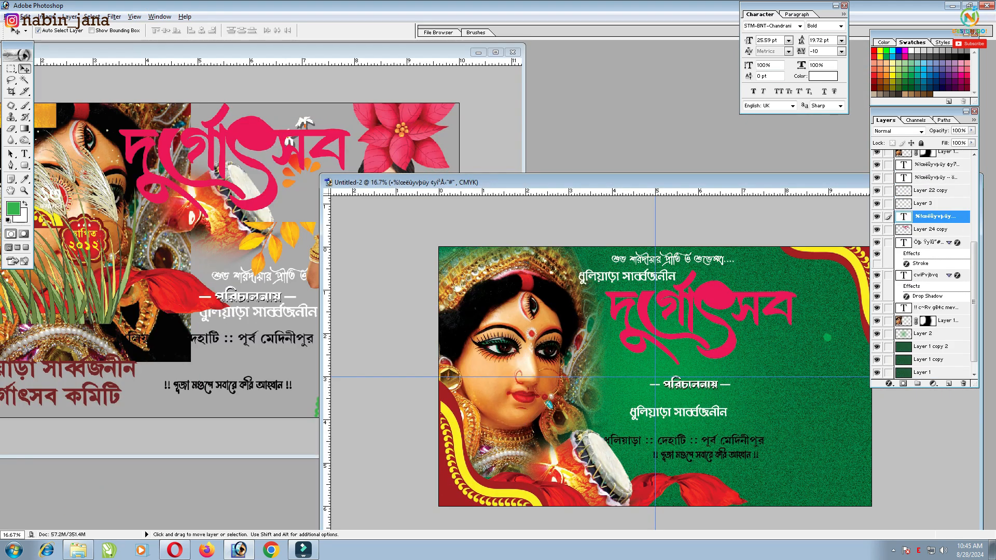
- Maximize the banner document, shift the greeting line to the right and nudge it up toward the top edge
left_click_drag(643, 182, 304, 195)
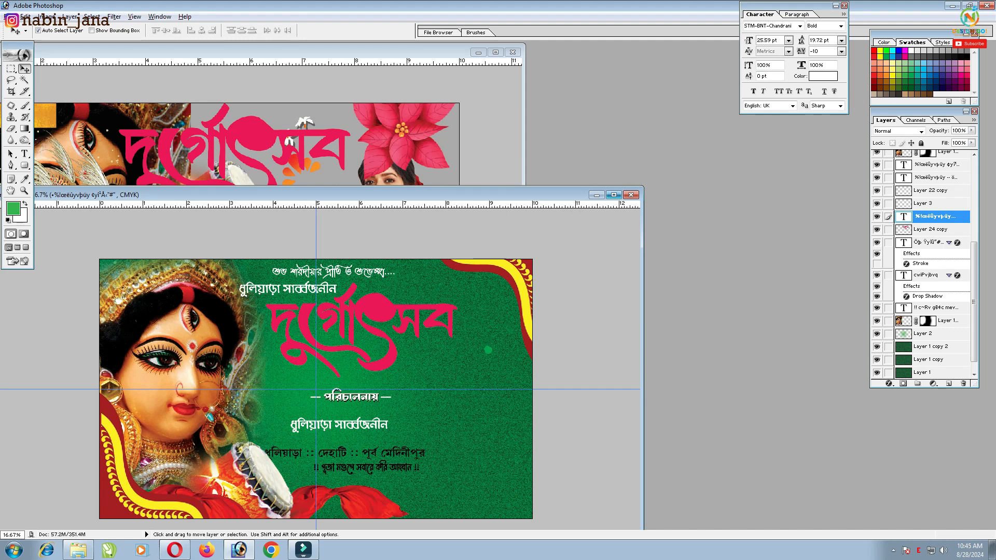
left_click(614, 195)
left_click_drag(519, 171, 569, 172)
key("shift+Up")
key("shift+Up")
- Shift the upper ধুলিয়াড়া সার্ব্বজনীন line and the দুর্গোৎসব title slightly up and right below the greeting
key("ctrl+plus")
key("ctrl+plus")
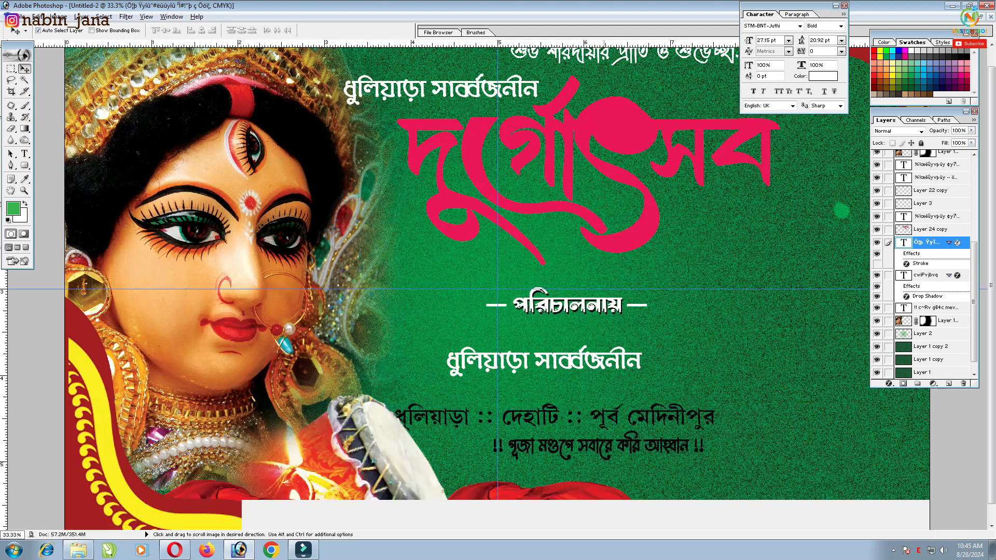
scroll(571, 171, "up", 1)
left_click_drag(536, 106, 561, 100)
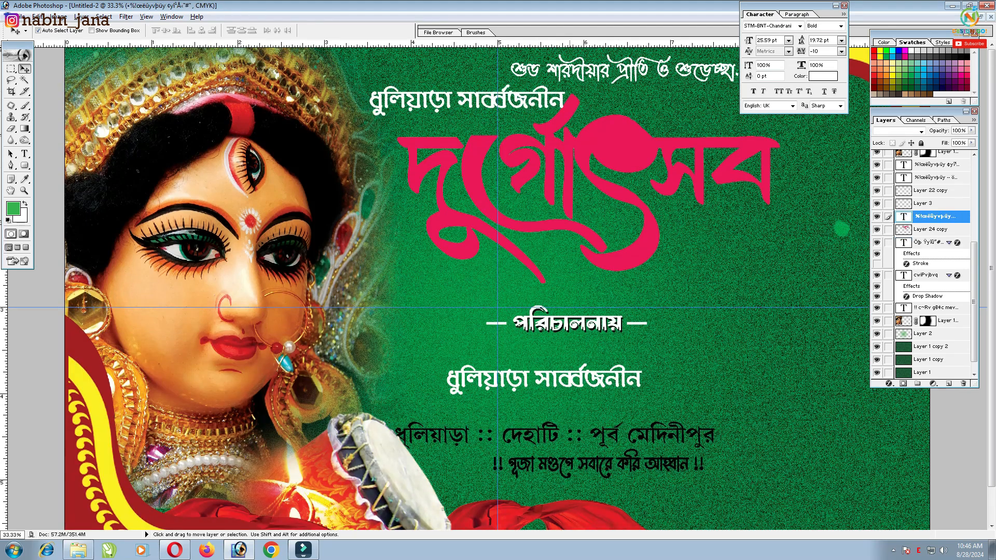
left_click_drag(570, 166, 585, 158)
key("ctrl+minus")
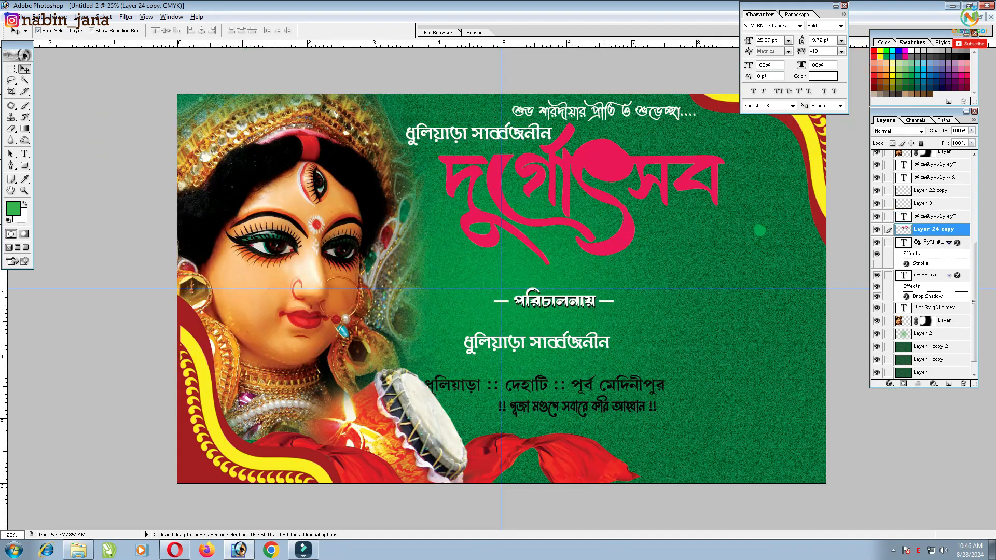
- Stretch the pink দুর্গোৎসব title slightly wider toward the banner's right side
key("ctrl+t")
left_click_drag(725, 194, 733, 194)
key("Return")
- Copy the red স্থাপিত ২০১২ badge from the source document into the banner
left_click(981, 16)
left_click_drag(267, 195, 543, 159)
left_click(482, 151)
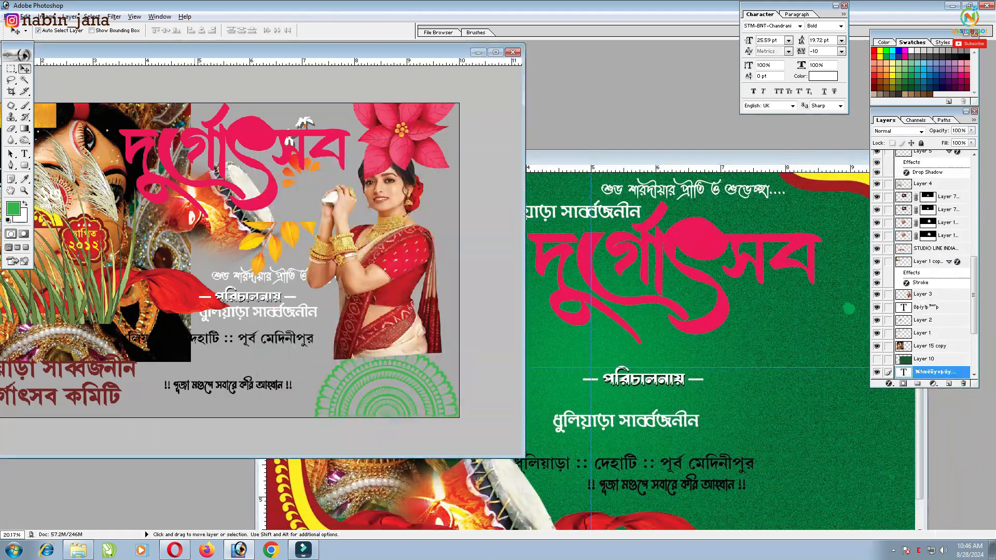
left_click_drag(97, 255, 782, 256)
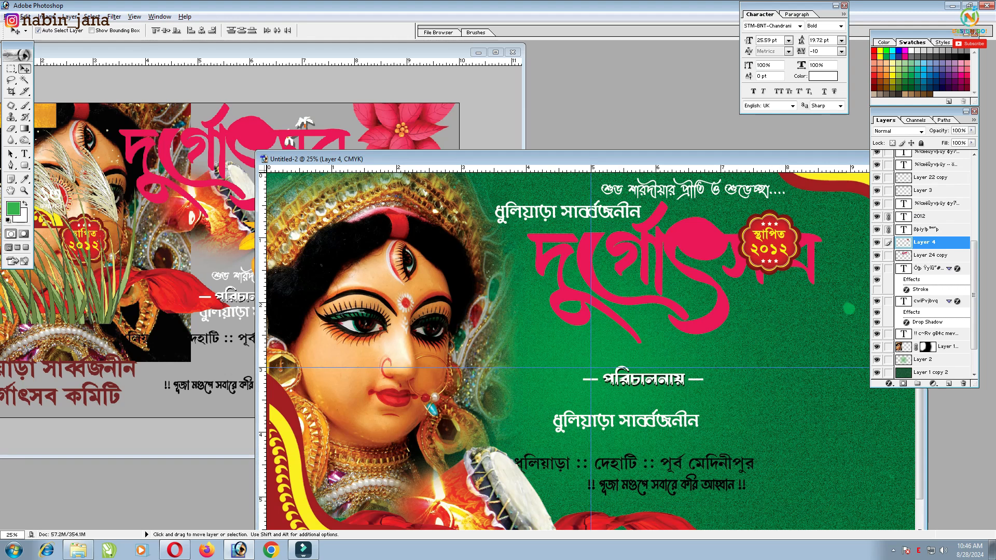
- Position the স্থাপিত ২০১২ badge beside the right end of the দুর্গোৎসব title, next to the corner border
left_click_drag(820, 157, 446, 119)
left_click_drag(394, 196, 440, 249)
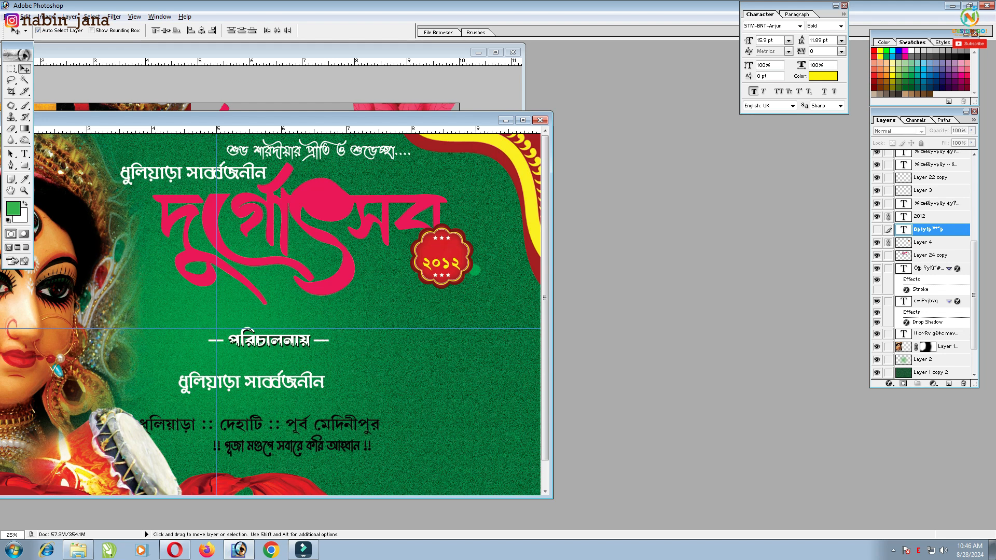
left_click_drag(441, 254, 481, 198)
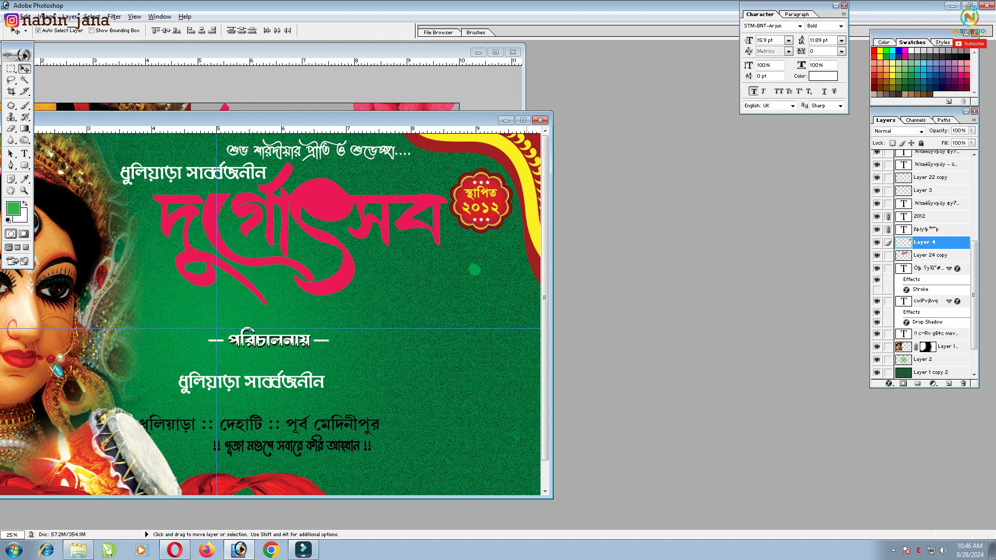
left_click(523, 120)
left_click_drag(767, 161, 768, 156)
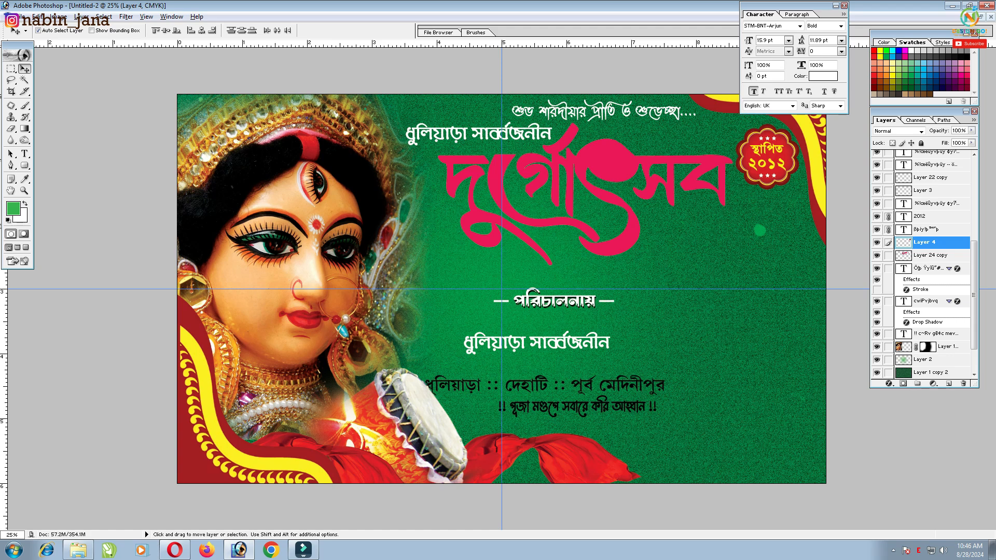
- Copy the orange petal ornament from the source document to the upper-left end of the দুর্গোৎসব title
left_click(980, 17)
left_click_drag(394, 120, 747, 177)
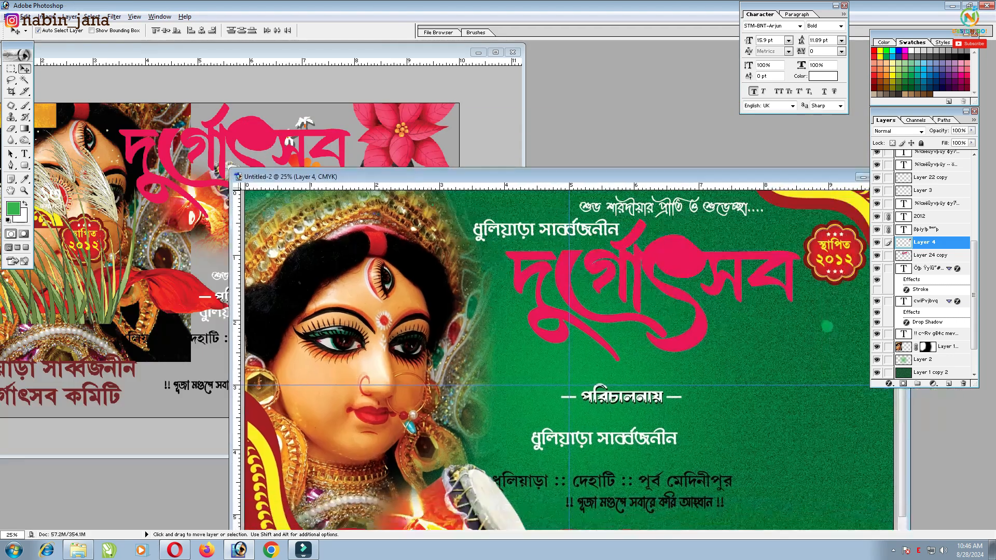
left_click(332, 124)
left_click_drag(314, 166, 518, 243)
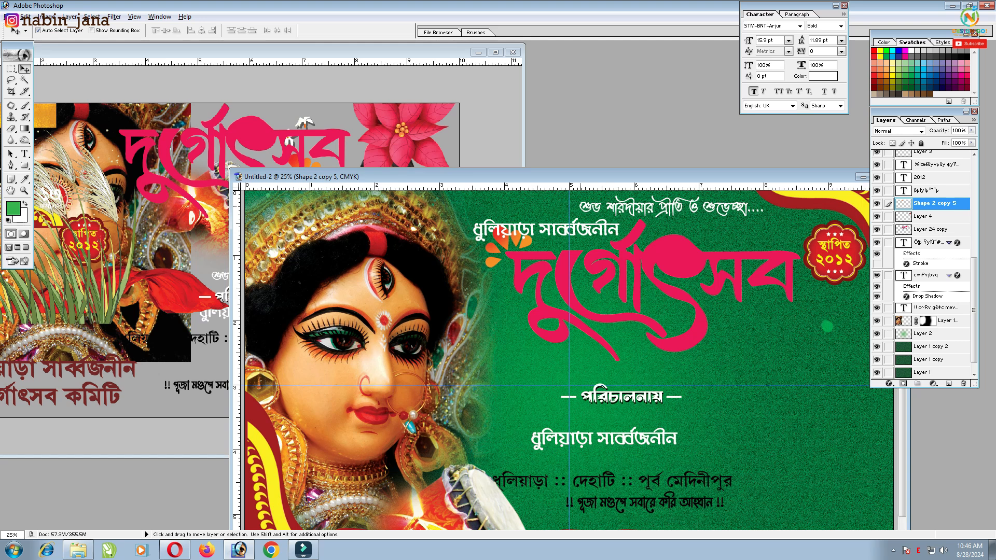
left_click_drag(726, 177, 514, 173)
left_click(668, 173)
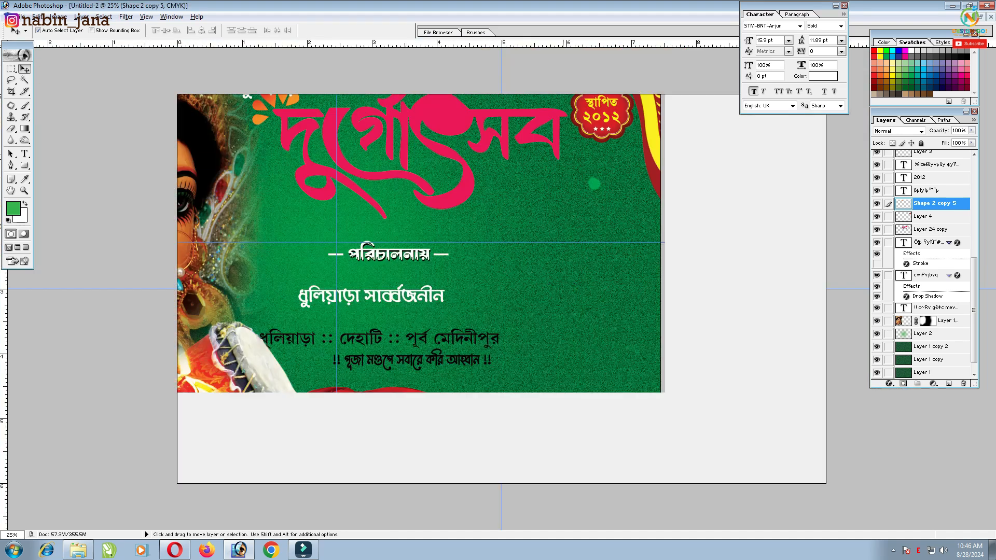
left_click_drag(456, 147, 462, 149)
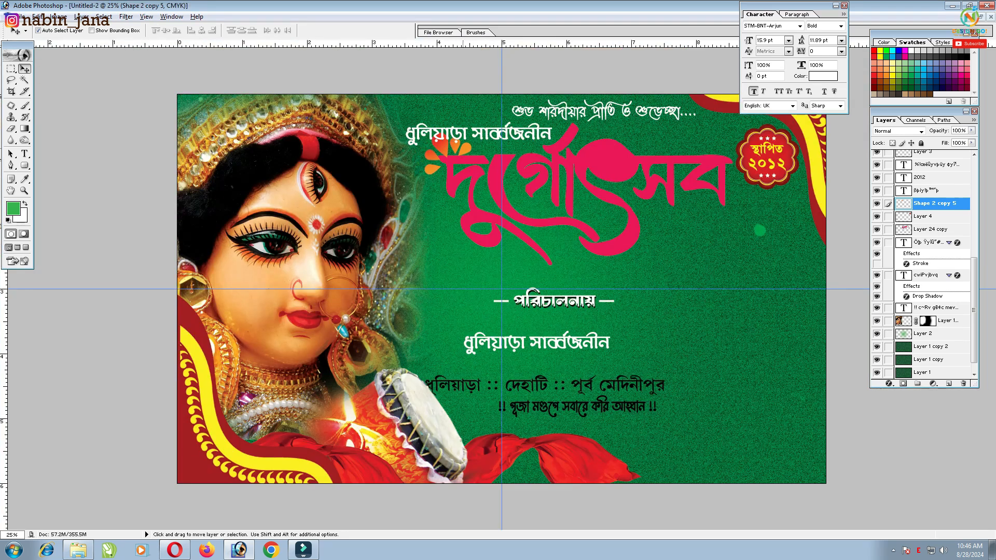
- Fine-tune the spacing of the upper ধুলিয়াড়া line, title and petal ornament, and send the ornament behind the title
left_click_drag(537, 135, 538, 132)
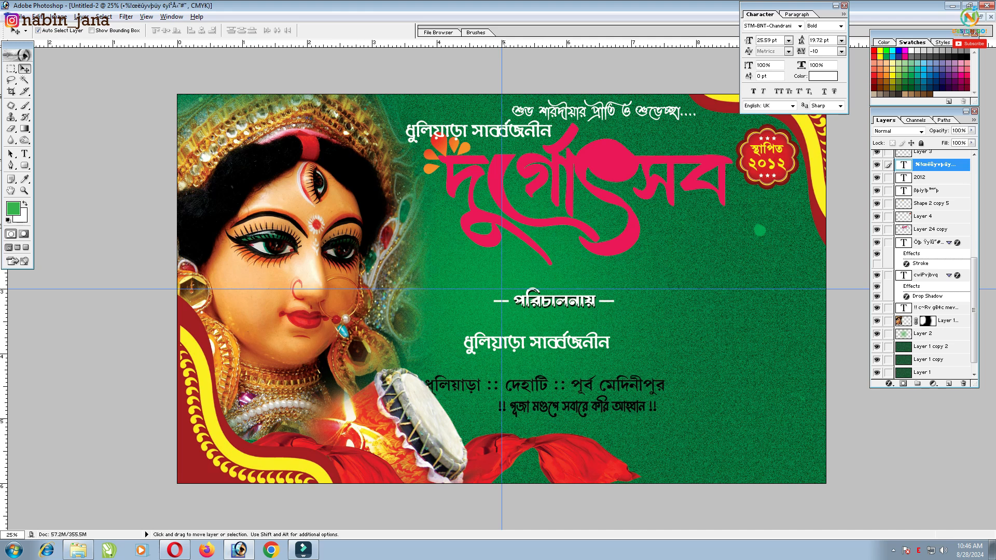
left_click_drag(556, 182, 556, 185)
left_click_drag(463, 149, 465, 154)
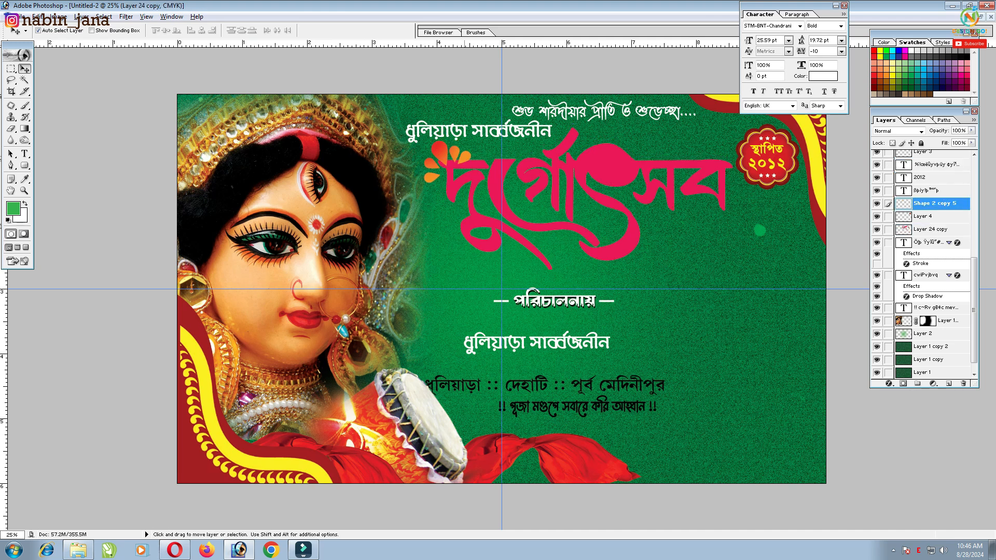
key("ctrl+bracketleft")
key("ctrl+bracketleft")
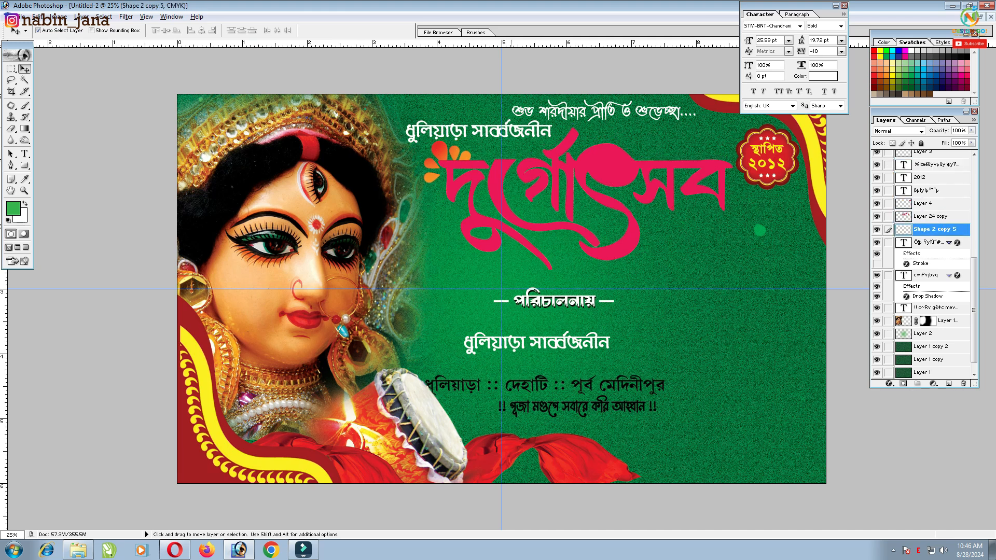
- Duplicate the petal ornament at the title's upper-right end and flip the copy horizontally
left_click_drag(449, 155, 722, 154)
key("ctrl+t")
right_click(690, 164)
left_click(726, 285)
key("Return")
- Set the right petal ornament's blend mode to Hard Light and nudge it slightly upward
left_click(922, 132)
left_click(884, 220)
key("Down")
key("Down")
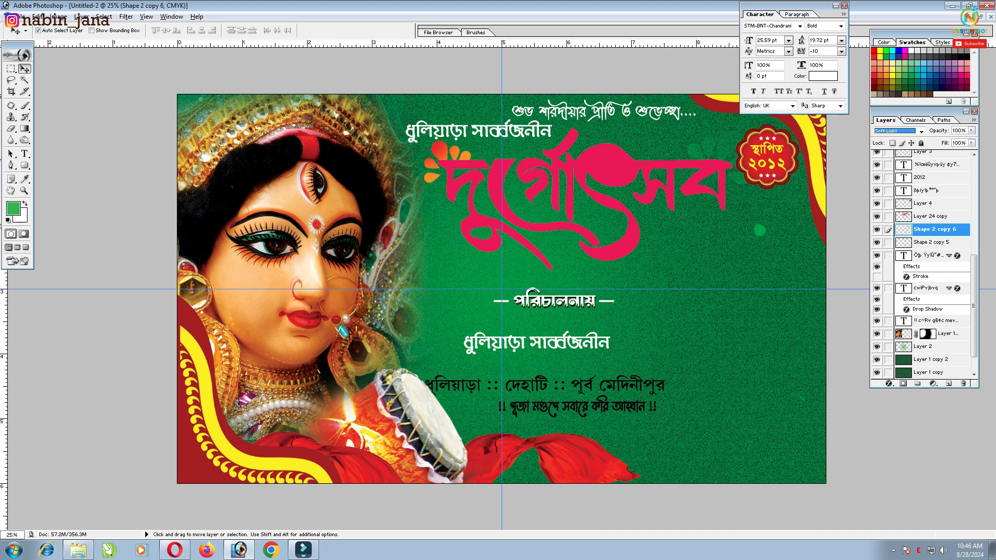
left_click_drag(732, 142, 731, 140)
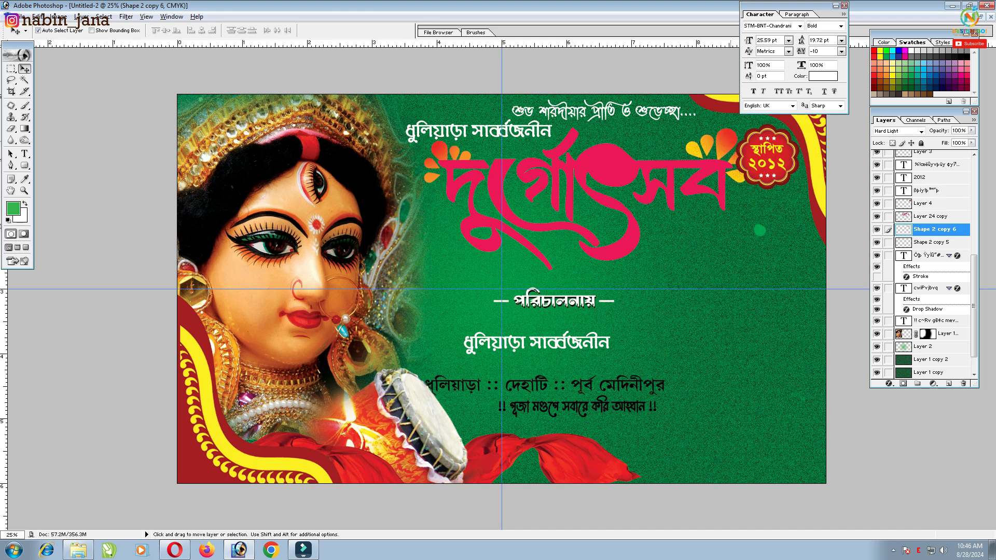
- Scale the স্থাপিত ২০১২ badge down slightly
left_click(928, 203)
key("ctrl+t")
left_click_drag(737, 188, 741, 187)
key("Return")
left_click(928, 242)
key("ctrl+t")
key("Return")
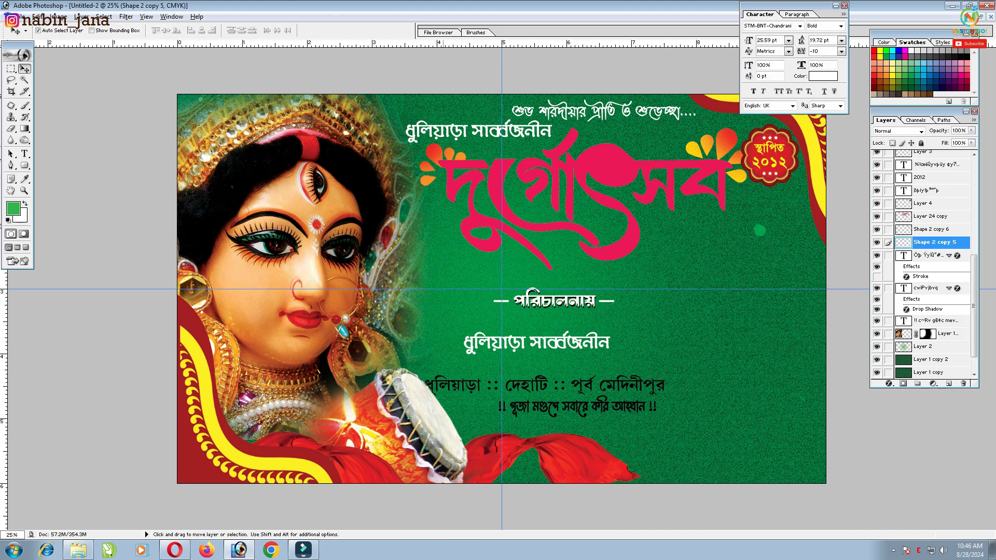
key("ctrl+u")
type("-87")
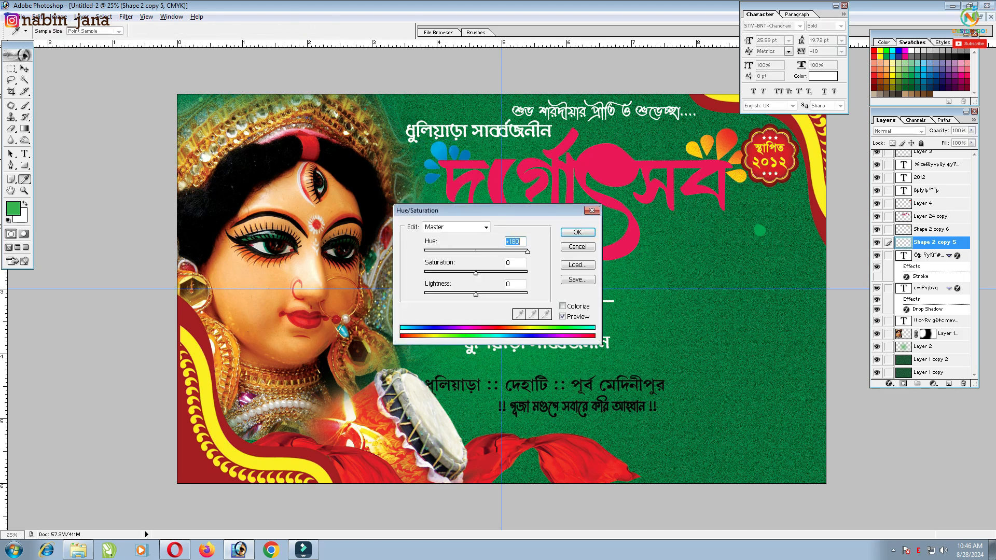
left_click_drag(444, 252, 453, 251)
key("Escape")
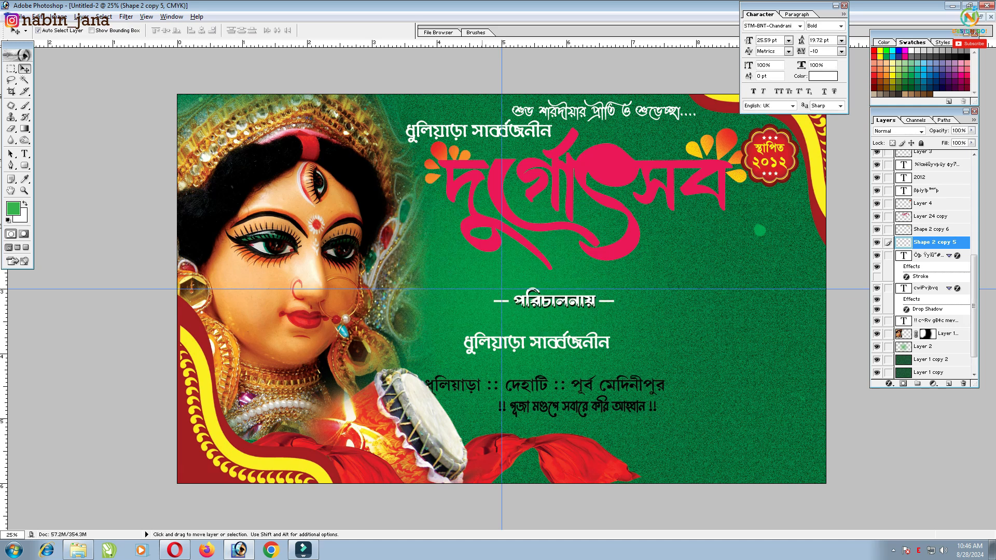
- Make the দুর্গোৎসব title the active banner layer and delete the dark Durga photo layer from the source document
left_click(612, 165)
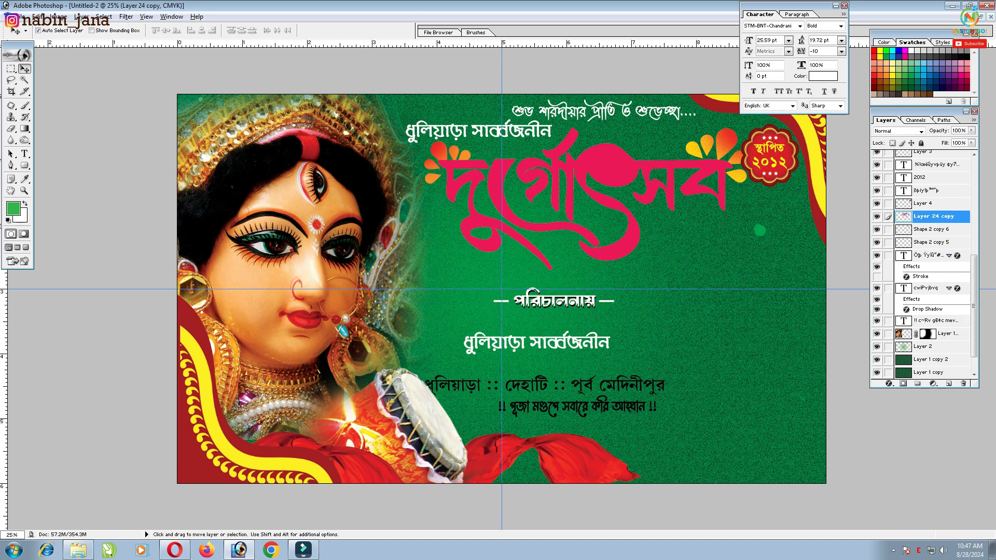
left_click(981, 17)
left_click_drag(415, 170, 678, 182)
left_click(158, 247)
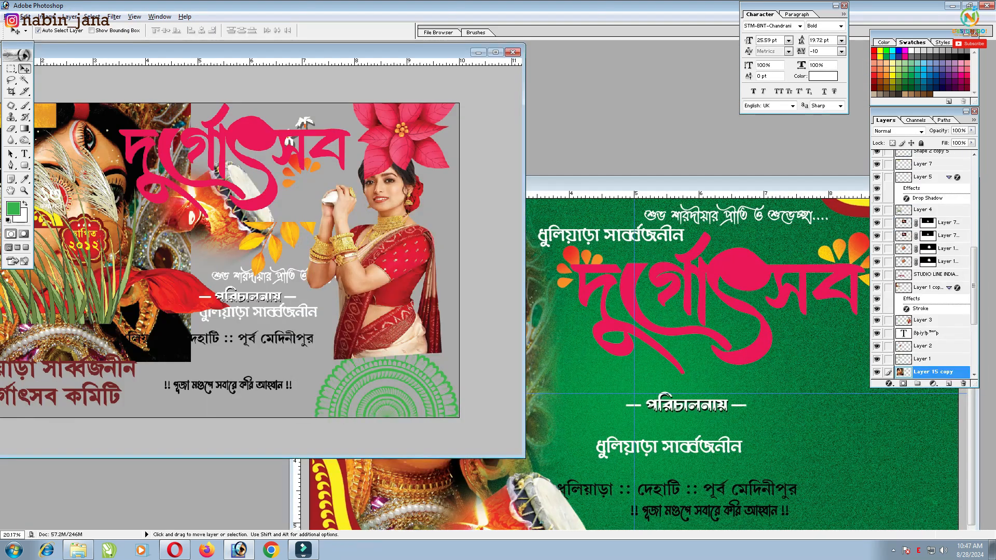
key("Delete")
- Try to copy the gold texture from the source document into the banner
left_click(73, 133)
left_click_drag(46, 116, 851, 421)
key("ctrl+z")
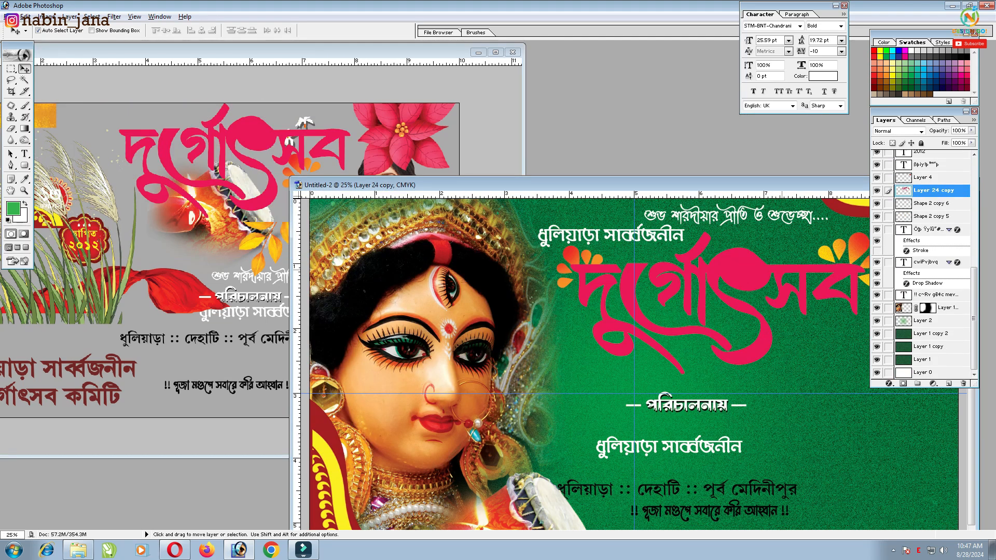
- Copy the gold texture from the source document over the দুর্গোৎসব title and clip it to the title layer
left_click(47, 118)
left_click_drag(46, 117, 827, 343)
left_click_drag(734, 184, 451, 139)
double_click(450, 139)
left_click_drag(406, 171, 476, 224)
key("ctrl+g")
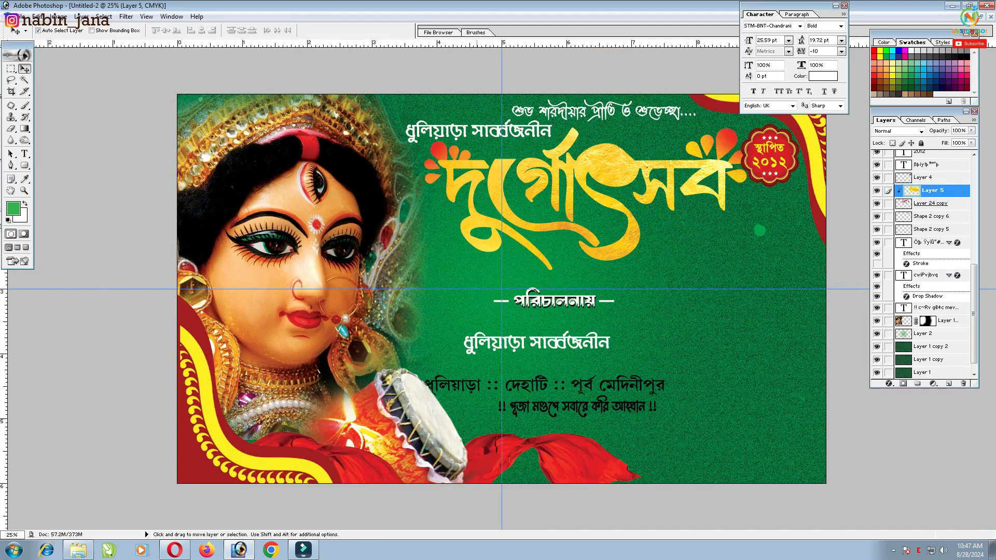
- Adjust the gold texture's placement over the title and darken it using Levels with a black input of 44
key("ctrl+t")
left_click_drag(477, 224, 467, 233)
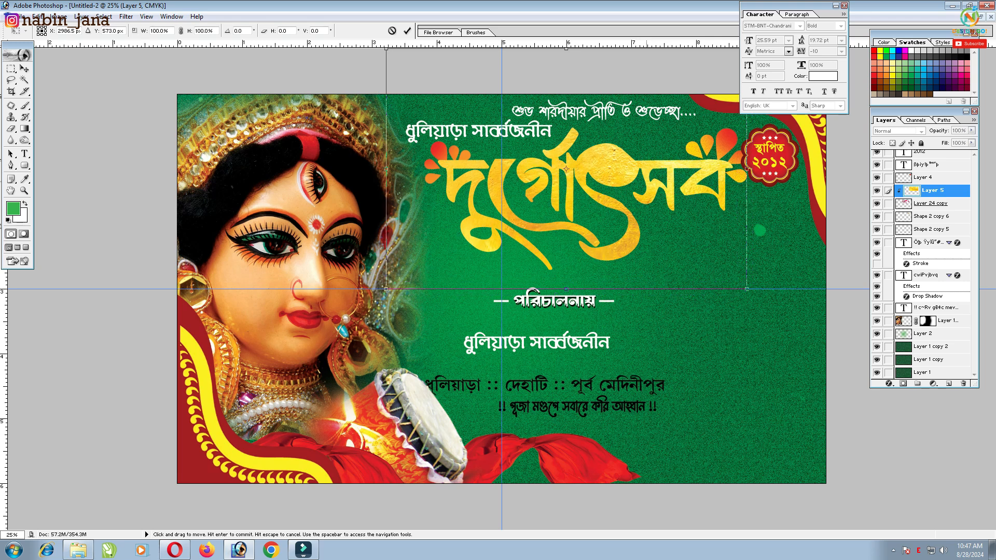
key("Return")
key("ctrl+l")
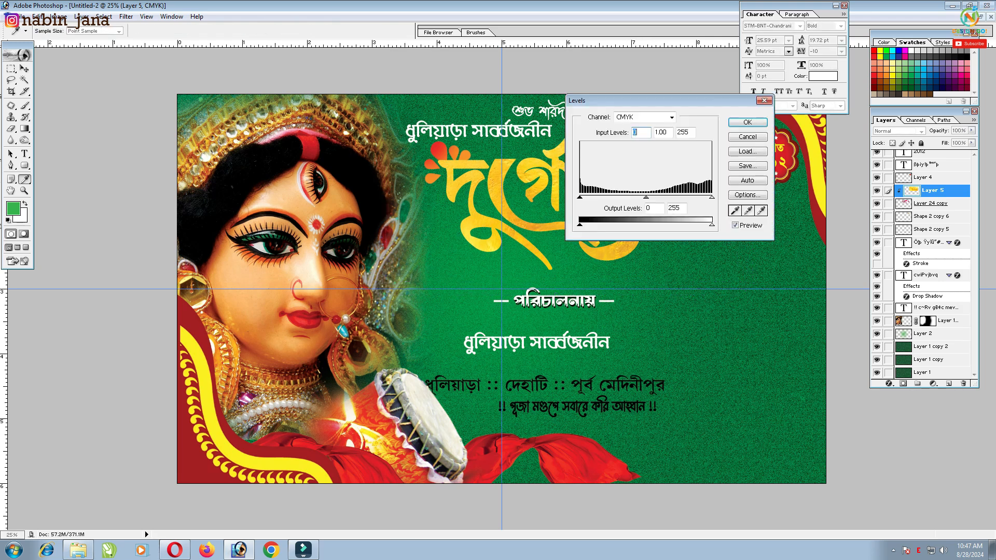
left_click_drag(622, 100, 234, 160)
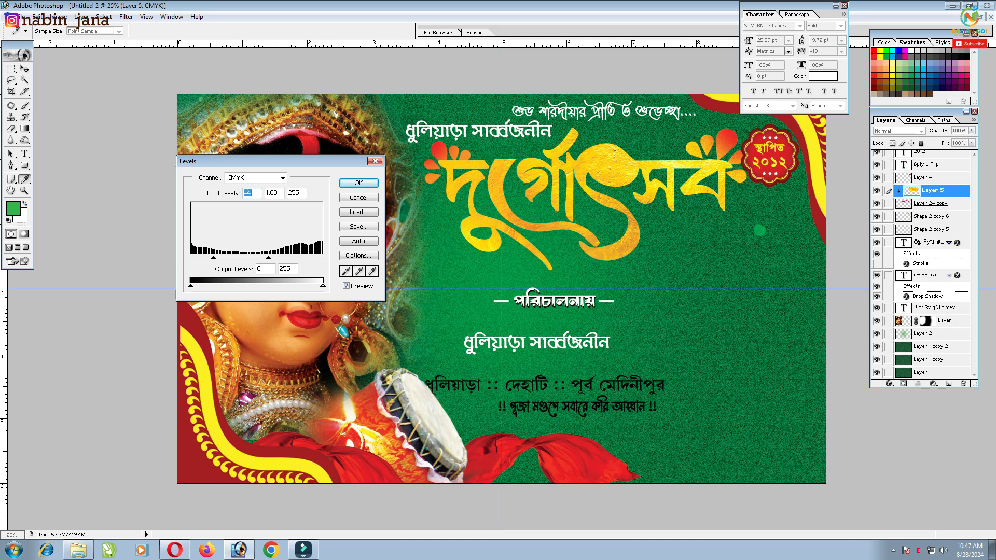
key("Return")
- Duplicate the দুর্গোৎসব title layer and give the lower copy a black (000000) Color Overlay at 100% opacity
left_click(931, 204)
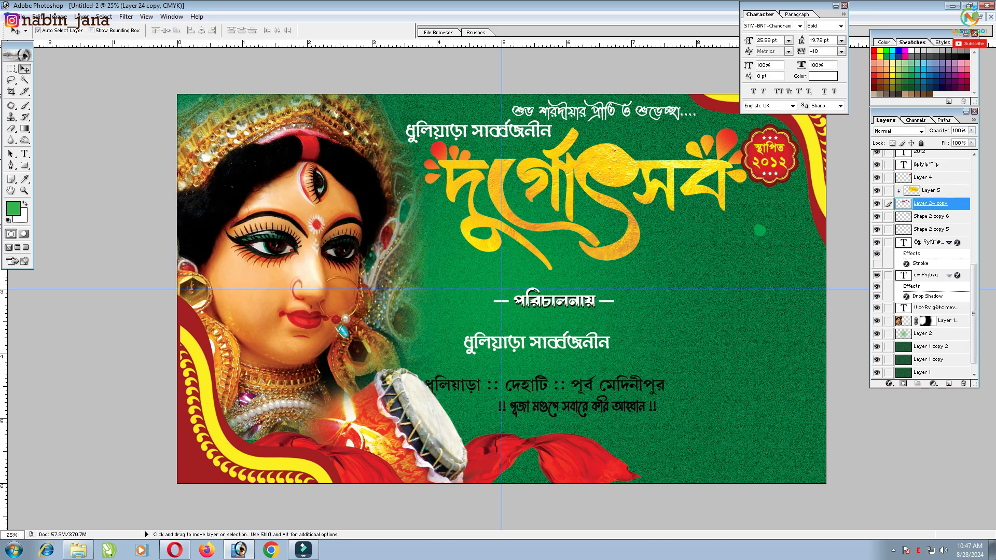
key("ctrl+j")
key("alt+bracketleft")
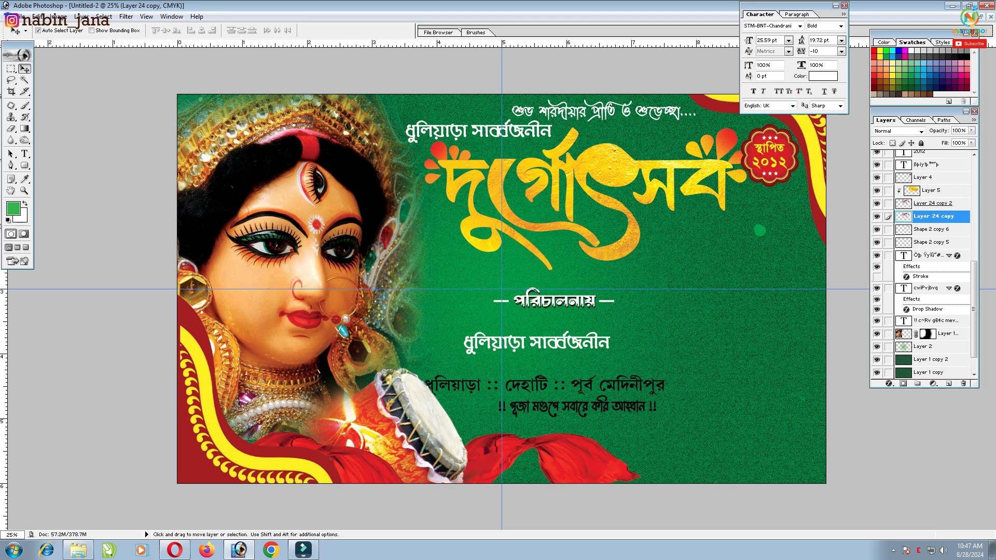
left_click(888, 383)
left_click(929, 470)
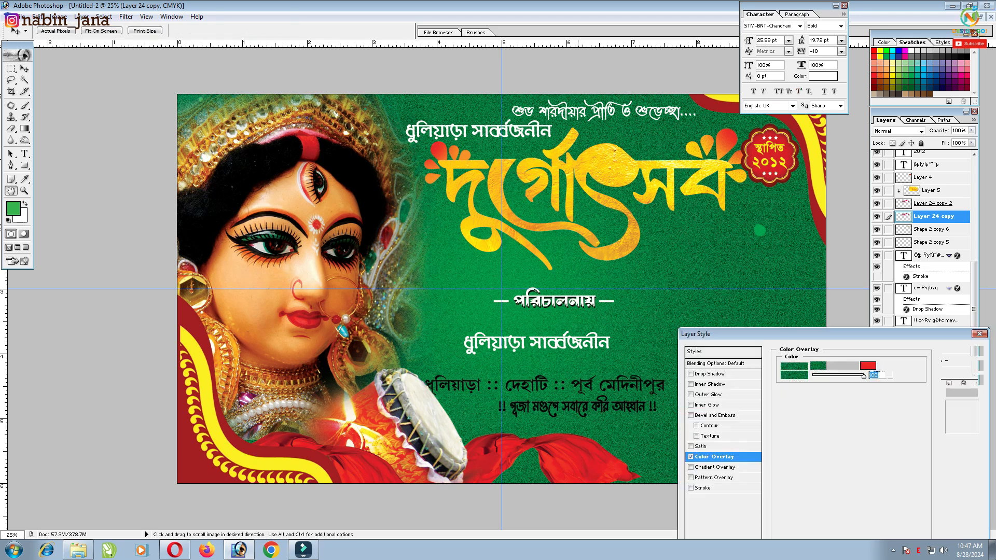
left_click(867, 366)
left_click(310, 440)
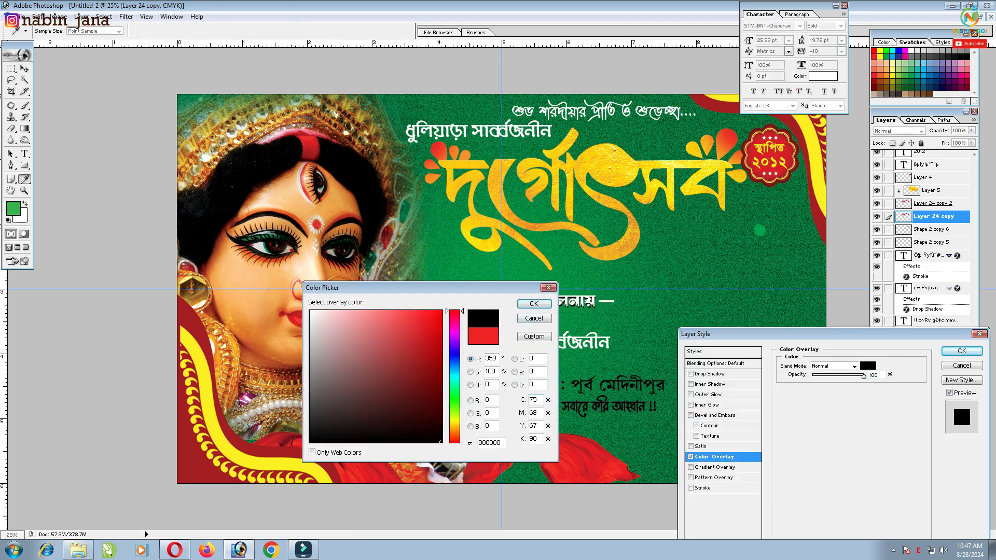
key("Return")
key("Return")
- Offset the black title copy slightly right and down behind the gold title to form a hard shadow
key("ctrl+t")
key("Right")
key("Right")
key("Right")
key("Right")
key("Right")
key("Right")
key("Right")
key("Right")
key("Right")
key("Right")
key("Right")
key("Right")
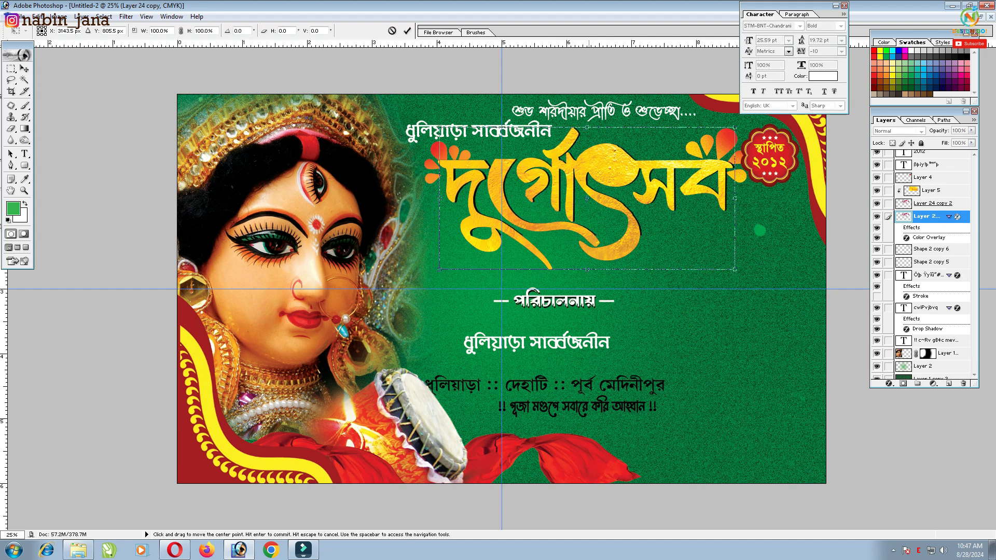
key("Right")
key("Right")
key("Right")
key("Down")
key("Down")
key("Down")
key("Down")
key("Down")
key("Down")
key("Down")
key("Down")
key("Down")
key("Down")
key("Down")
key("Down")
key("Down")
key("Down")
key("Down")
key("Down")
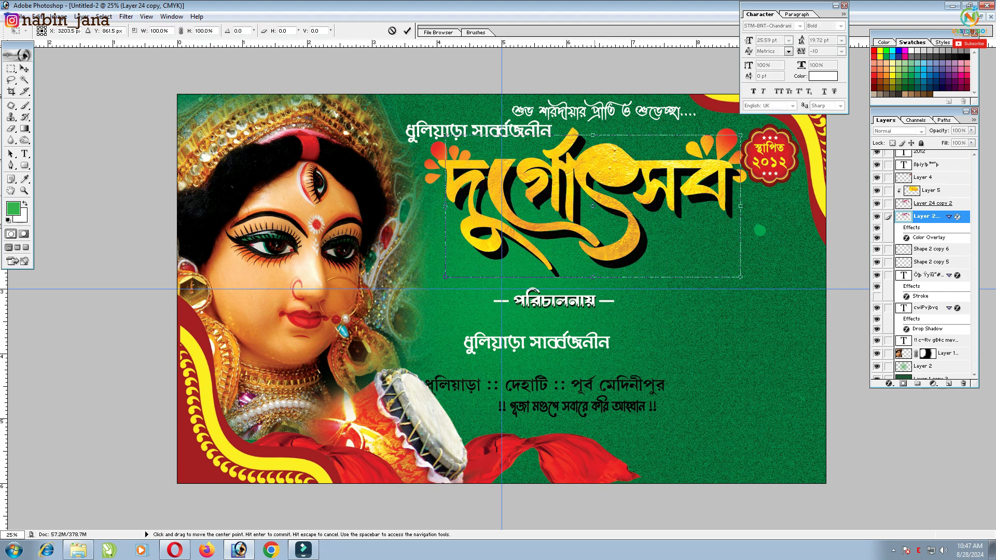
key("Return")
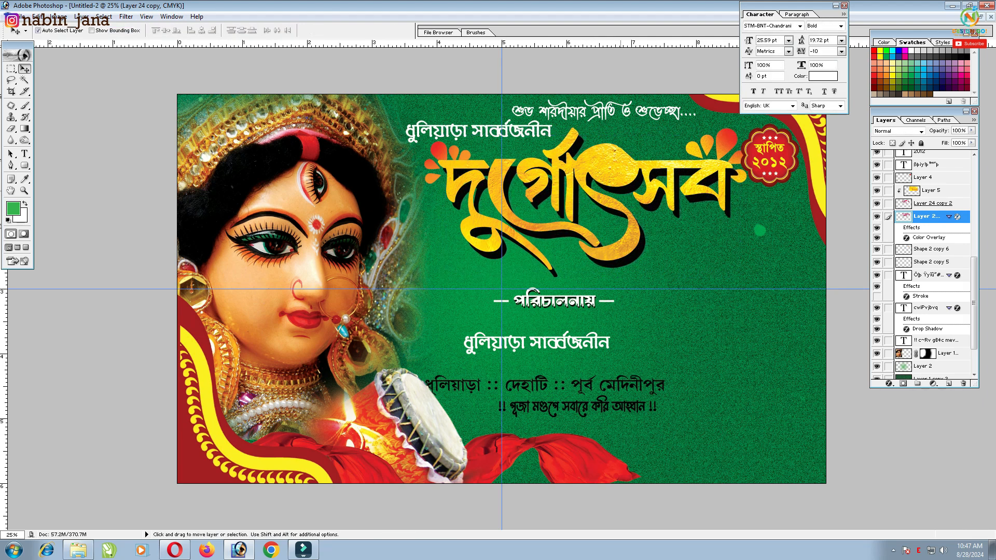
key("Up")
key("Up")
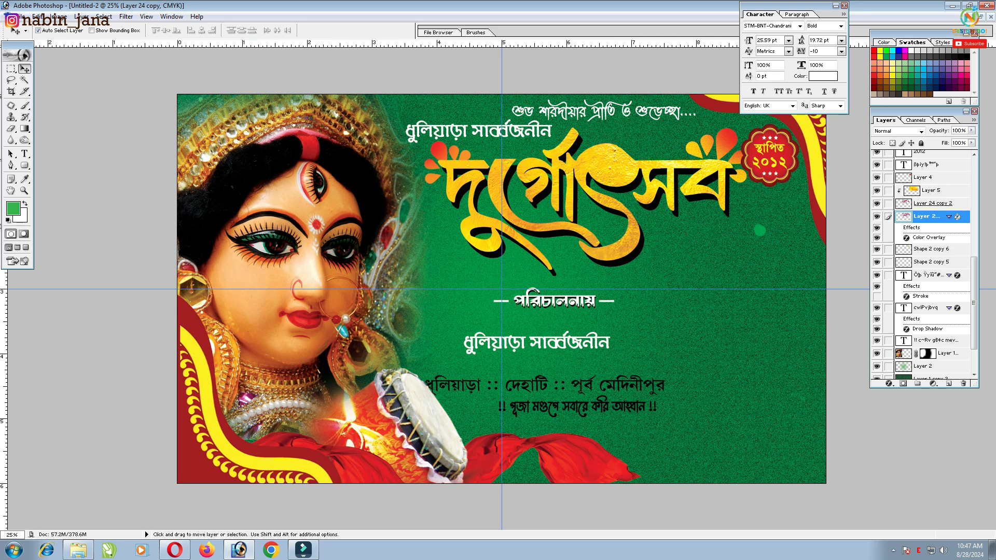
- Link the gold texture, both title layers and the two petal ornaments together
left_click_drag(612, 165, 573, 185)
left_click(889, 203)
left_click(889, 217)
key("ctrl+z")
left_click_drag(726, 142, 740, 169)
key("ctrl+z")
- Scale the linked title artwork to 96.3% and move the স্থাপিত ২০১২ badge closer to its right end
key("ctrl+t")
key("Left")
key("Left")
key("Left")
key("Left")
key("Left")
key("Left")
key("Left")
key("Left")
key("Left")
key("Left")
key("Left")
key("Left")
key("Left")
key("Left")
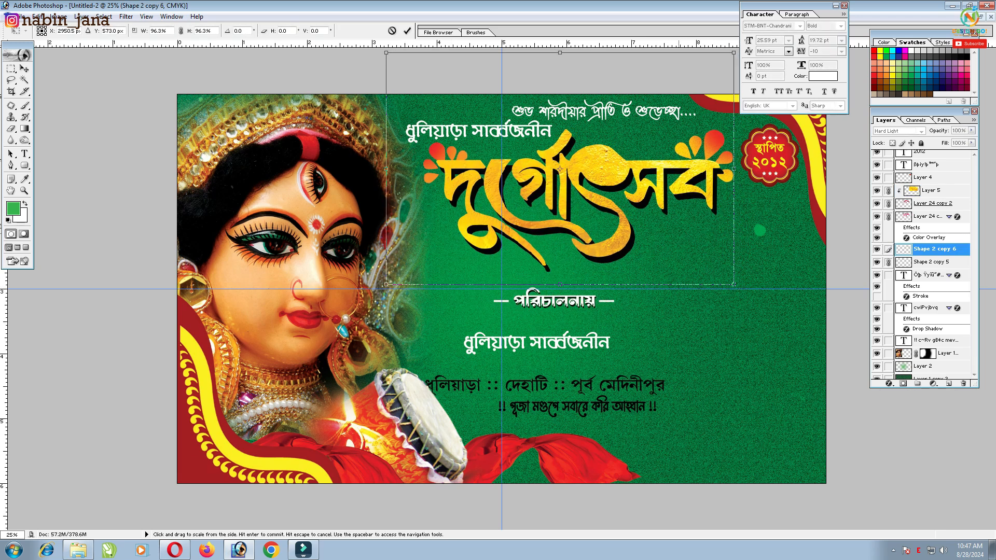
key("Return")
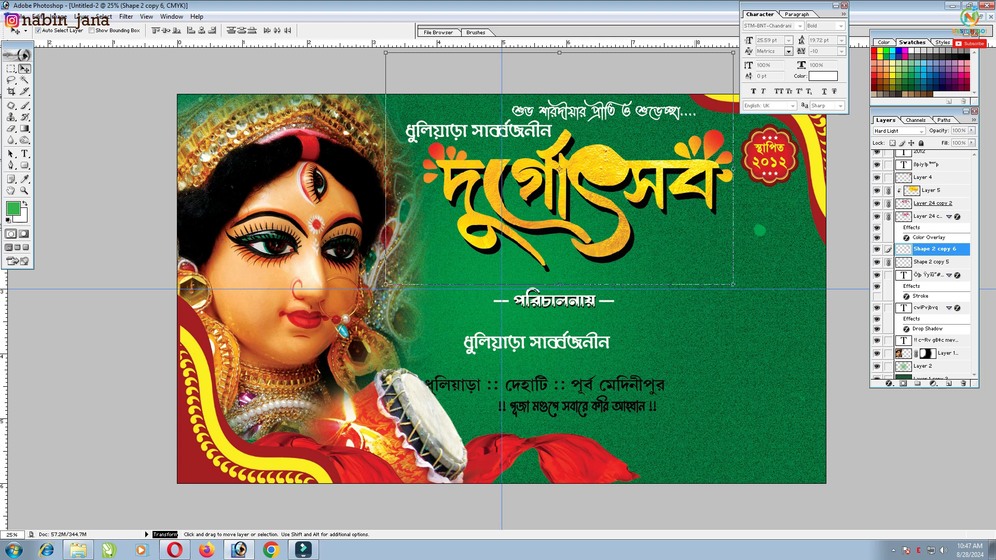
left_click_drag(769, 149, 766, 157)
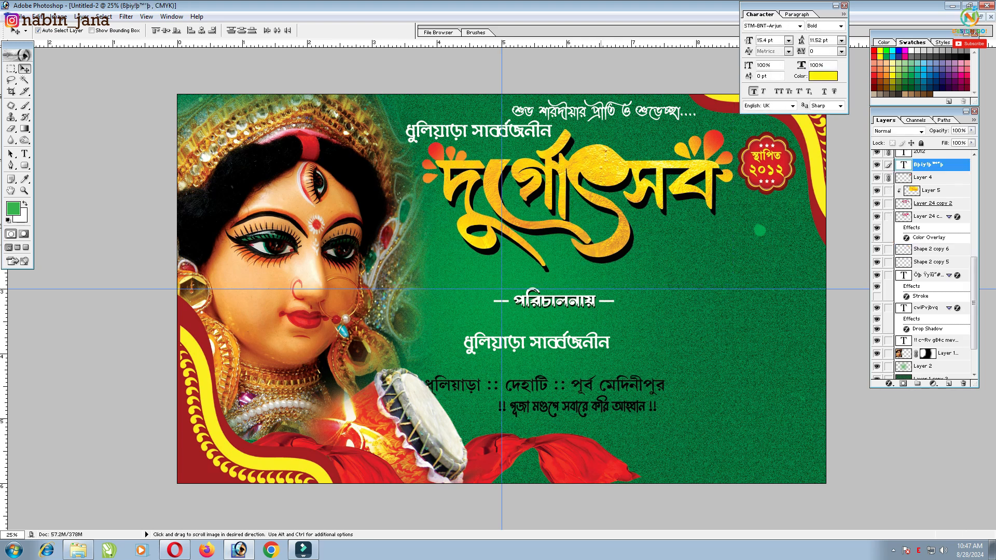
- Copy a petal ornament from the source artwork document into the banner, rotate it and place it beneath the right half of the title
left_click_drag(438, 151, 428, 143)
key("ctrl+z")
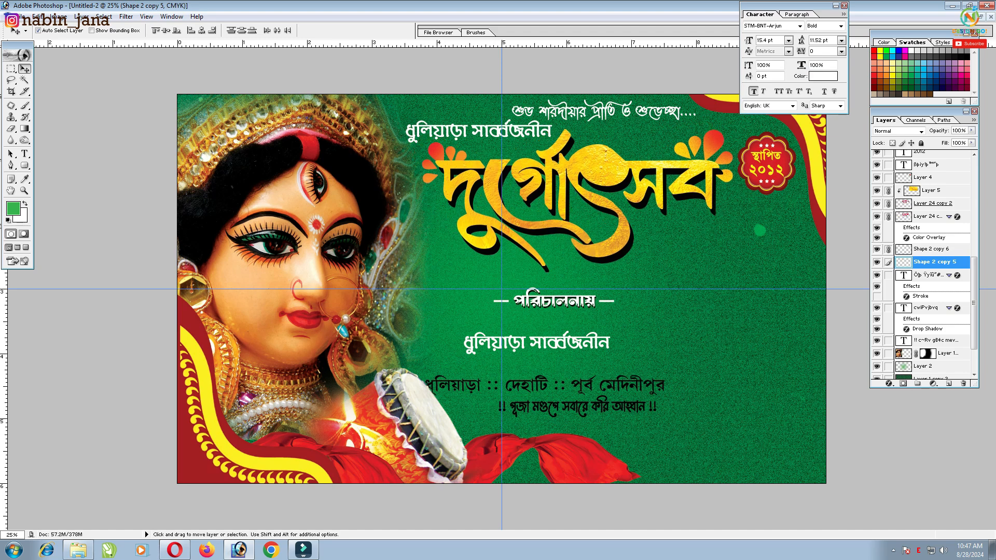
left_click(981, 16)
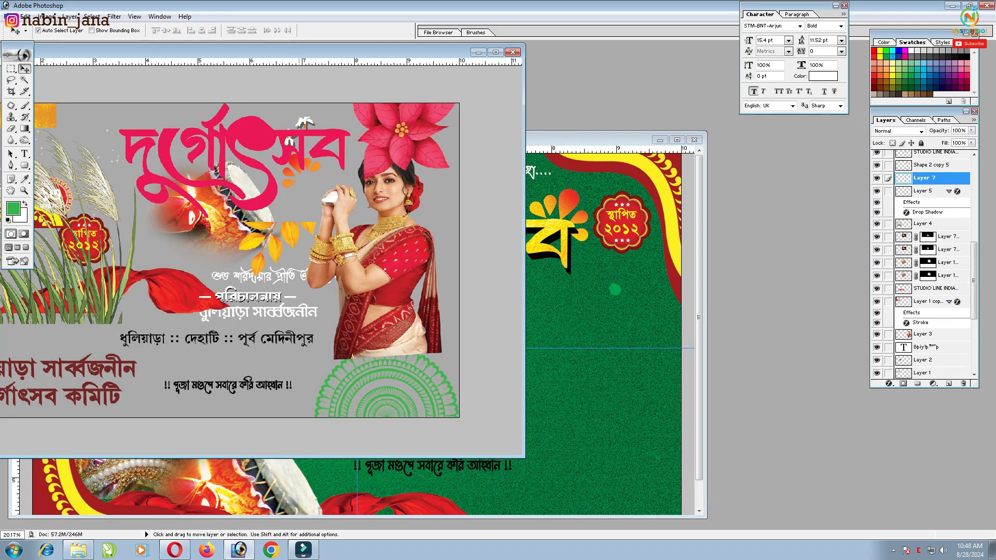
left_click_drag(297, 165, 594, 288)
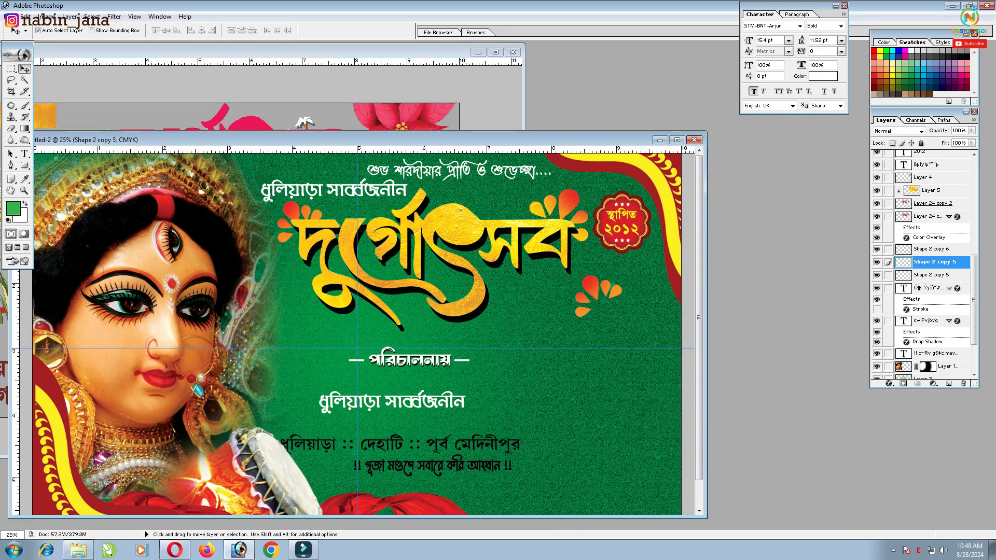
left_click(677, 139)
key("ctrl+t")
left_click_drag(799, 240, 671, 314)
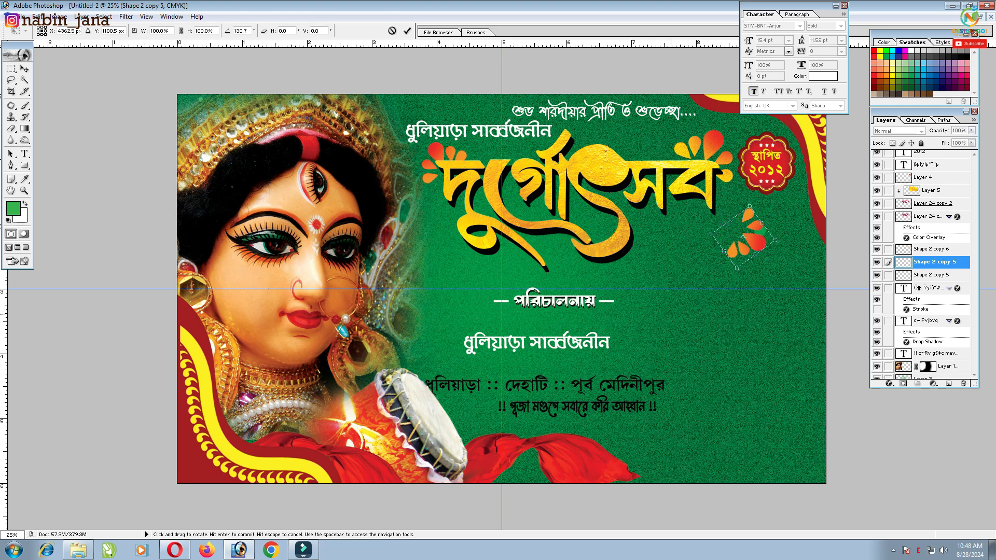
left_click_drag(742, 237, 639, 245)
key("Return")
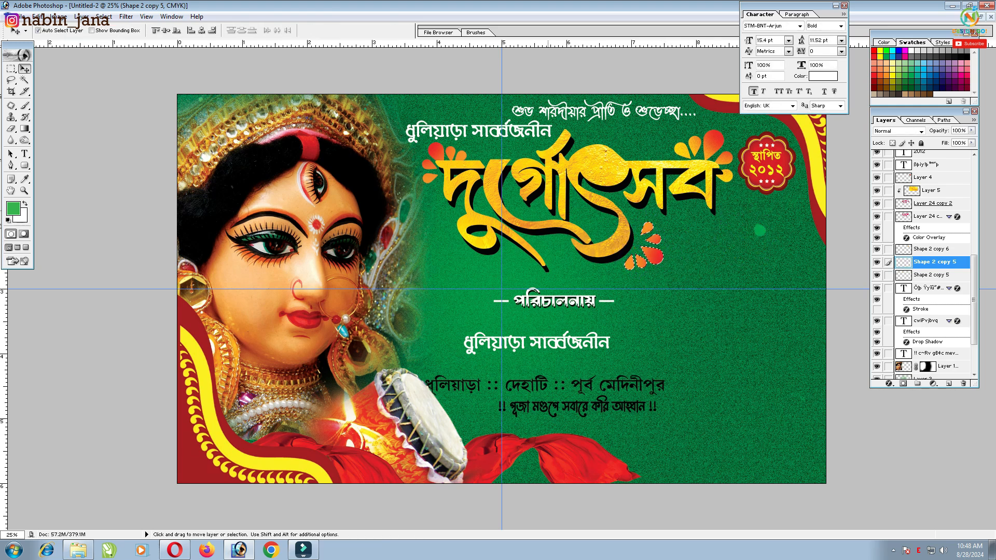
- Recolour the new petal ornament beneath the title with a light green from the swatches
key("b")
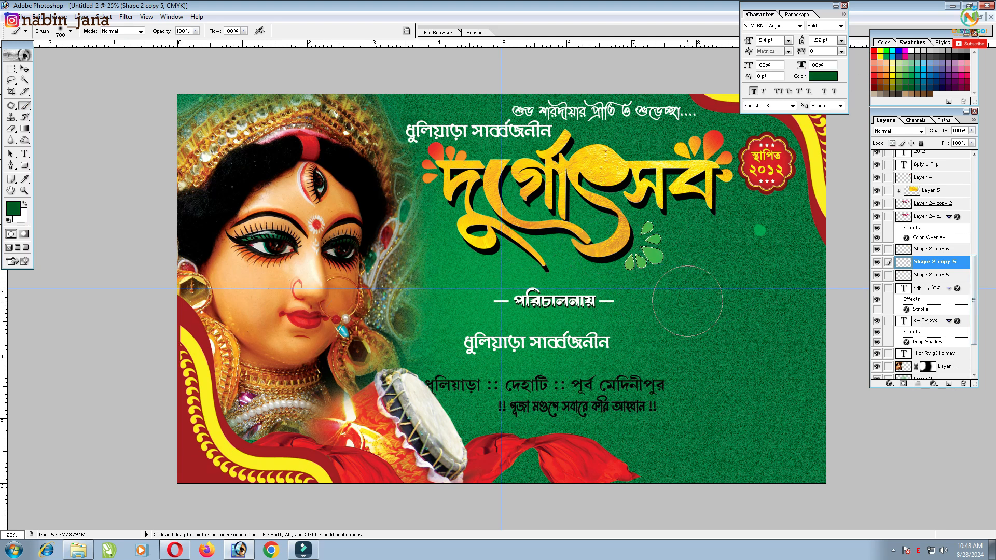
key("ctrl+d")
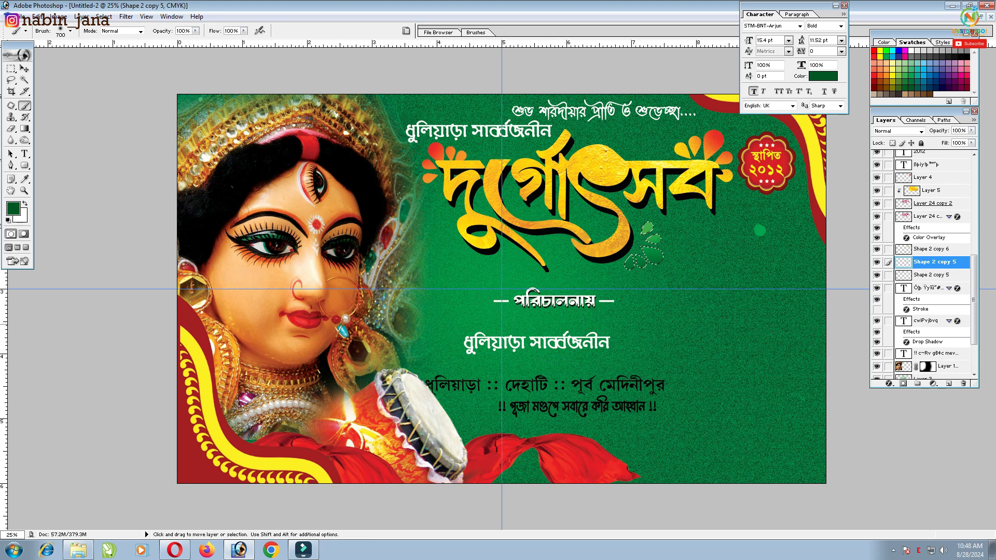
key("ctrl+alt+z")
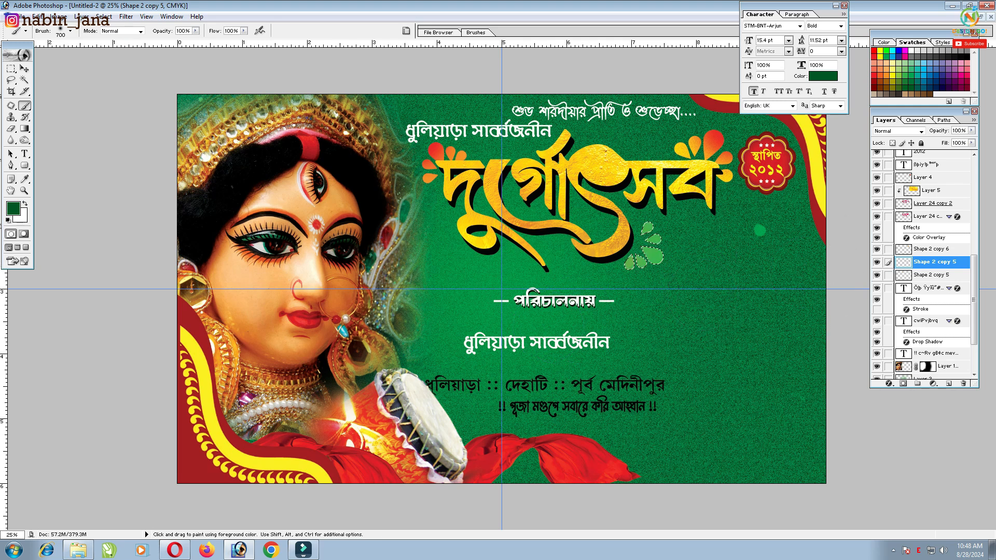
left_click(899, 75)
left_click(649, 312)
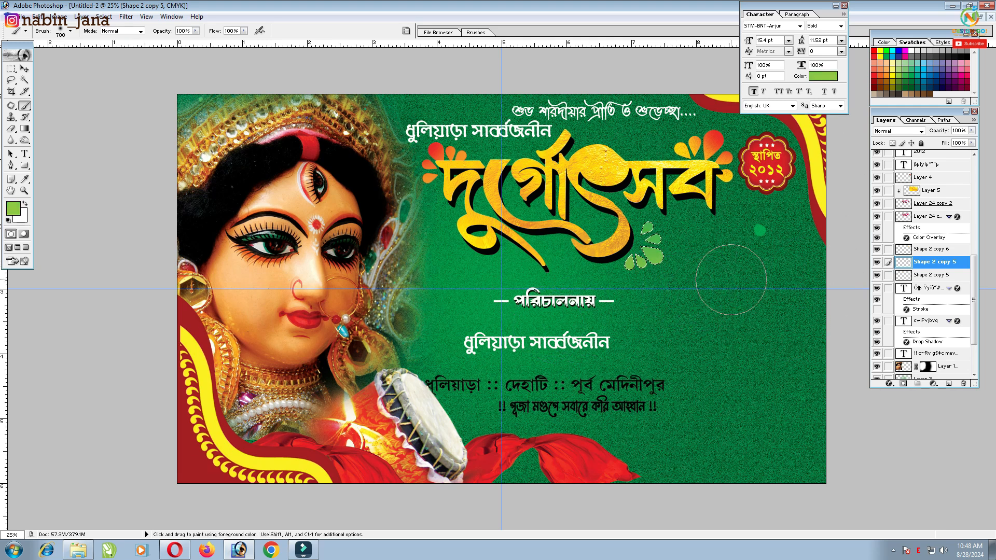
- Move the পরিচালনায় heading up beneath the title and delete the white ধুলিয়াড়া সার্ব্বজনীন line below it
left_click(23, 69)
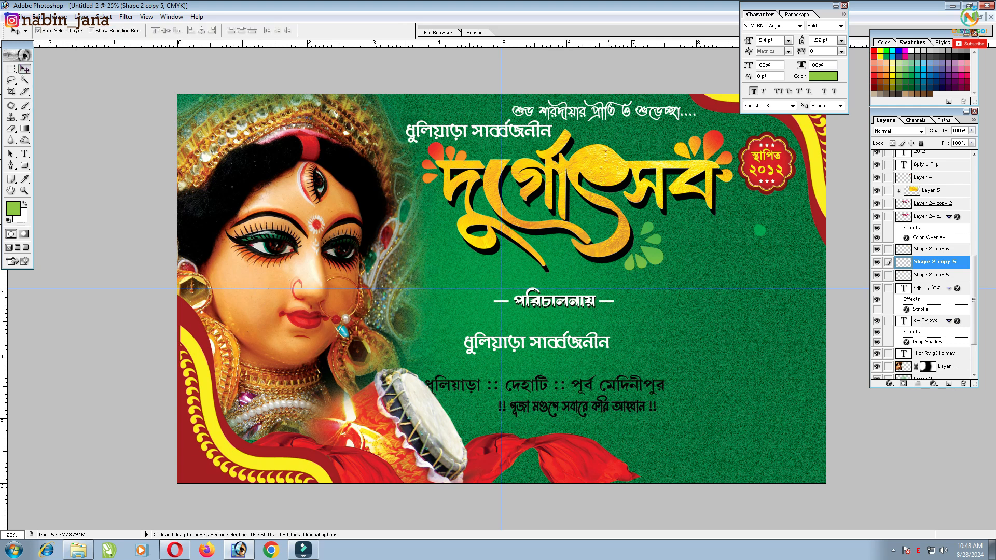
left_click_drag(554, 301, 585, 283)
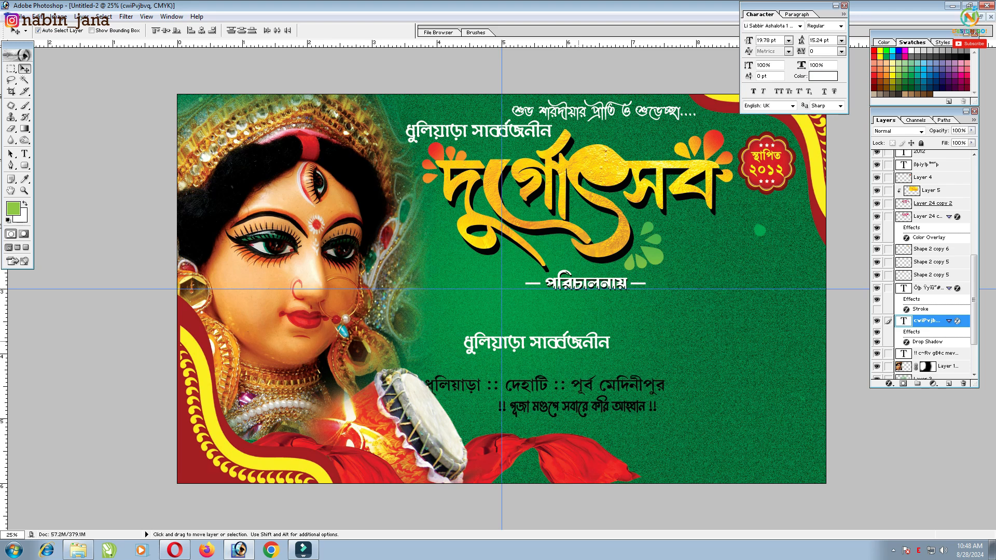
left_click_drag(537, 342, 593, 334)
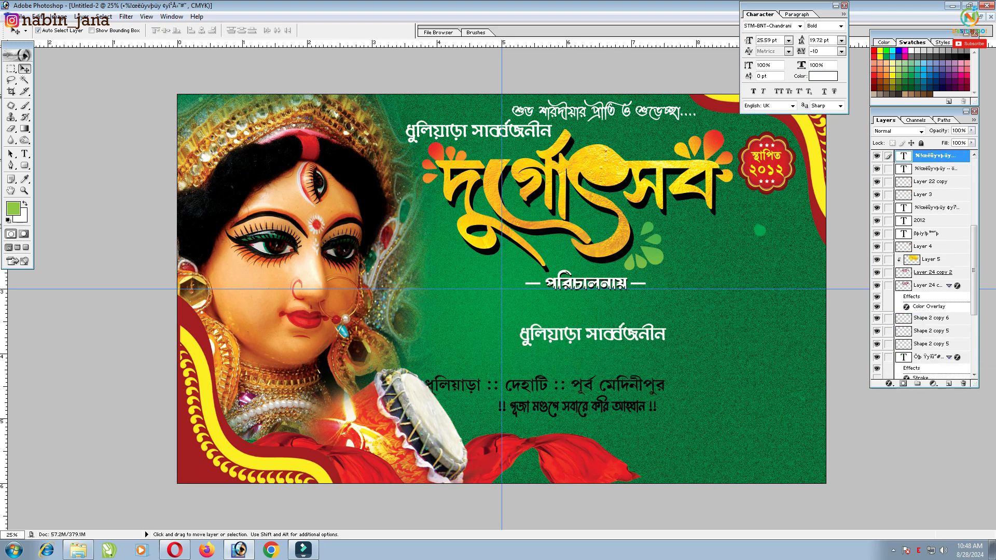
key("Delete")
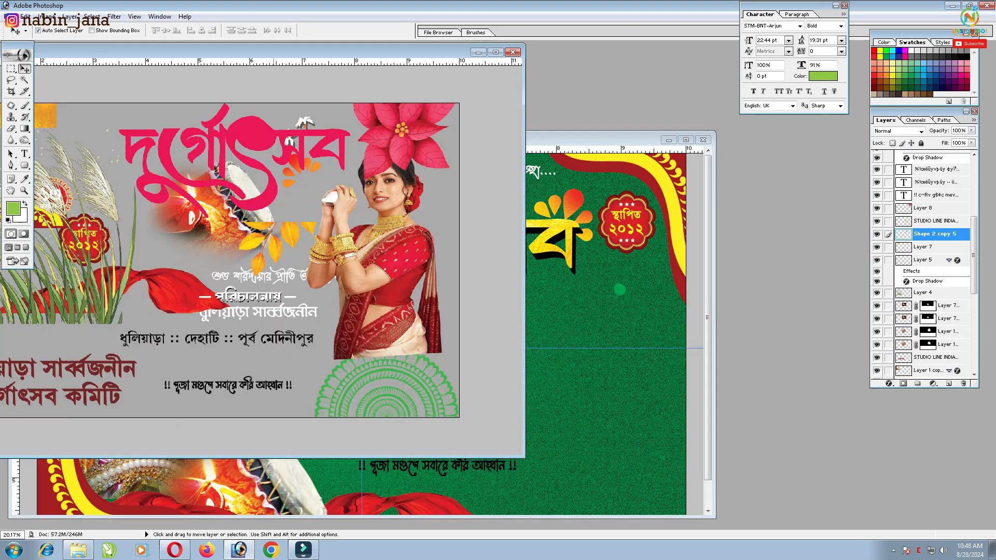
- Copy the two-line ধুলিয়াড়া সার্ব্বজনীন দুর্গোৎসব কমিটি text from the source artwork into the banner, directly below the পরিচালনায় heading
left_click_drag(174, 292, 110, 278)
left_click_drag(361, 291, 336, 293)
left_click_drag(113, 370, 574, 376)
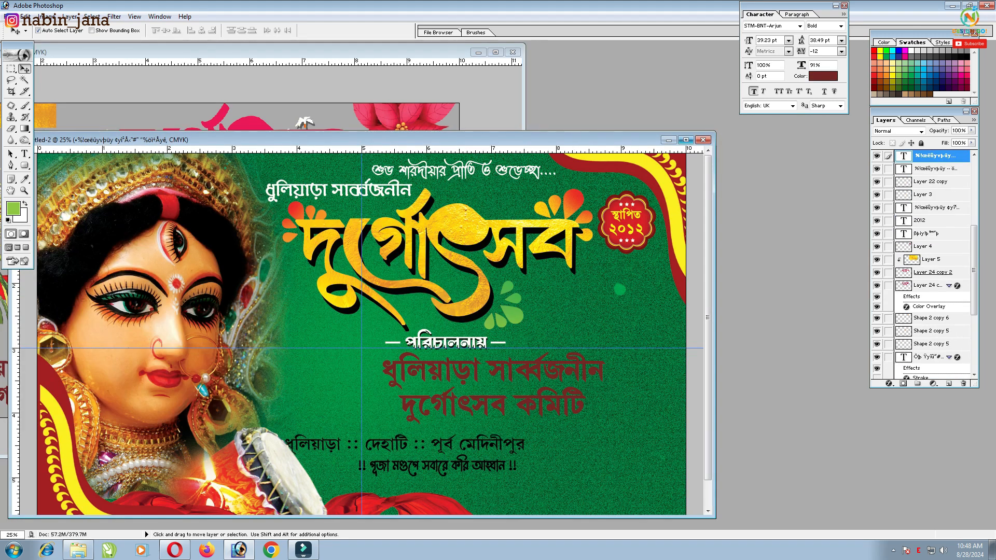
left_click(686, 140)
key("ctrl+t")
left_click_drag(692, 324, 649, 320)
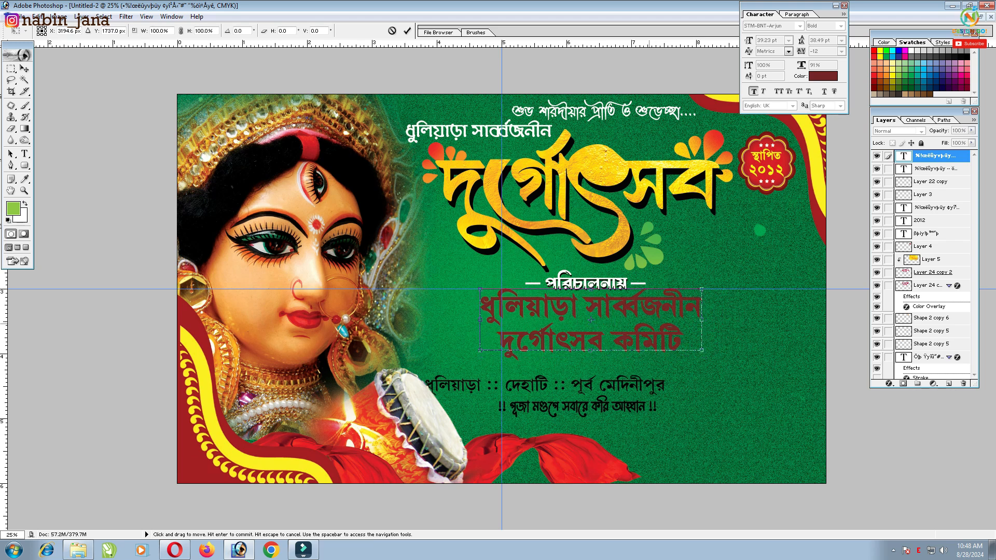
key("Return")
- Colour the two-line committee name white and add a Multiply Drop Shadow at 100% opacity and 120° with an increased distance
left_click(822, 76)
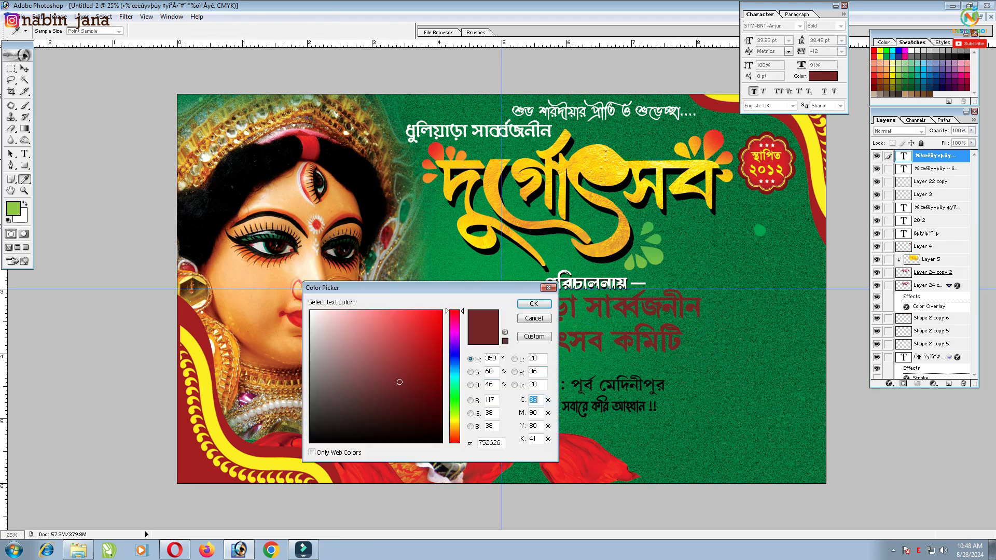
left_click(310, 312)
left_click(534, 304)
left_click(889, 384)
left_click(920, 411)
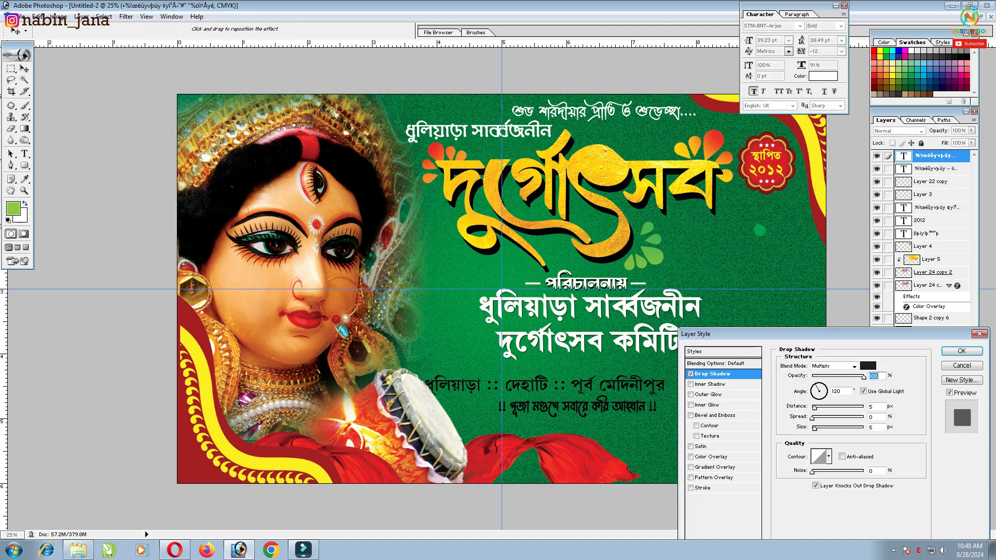
left_click_drag(815, 408, 822, 408)
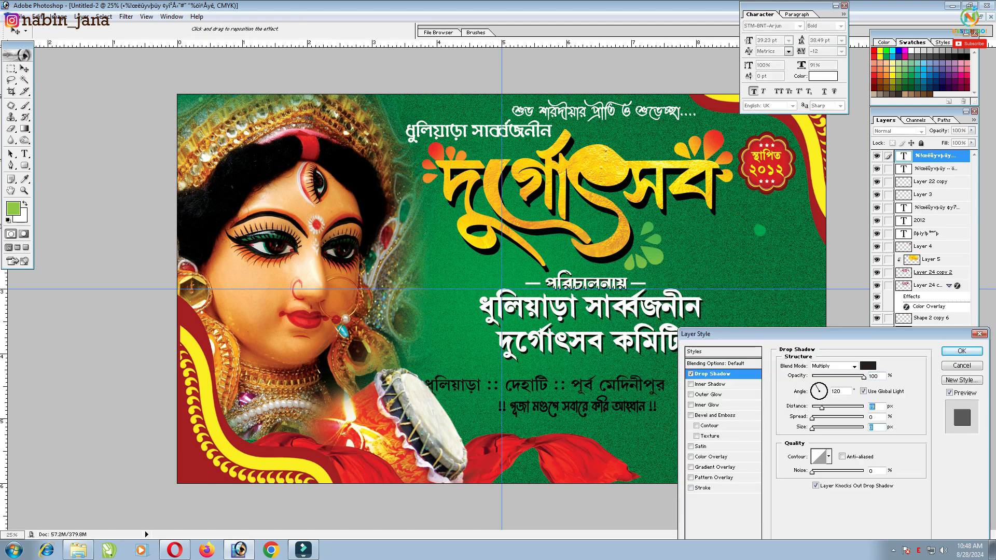
left_click(962, 351)
- Enlarge the two-line committee name to about 41.7 pt and nudge it slightly left
key("ctrl+t")
left_click_drag(702, 289, 706, 288)
key("Return")
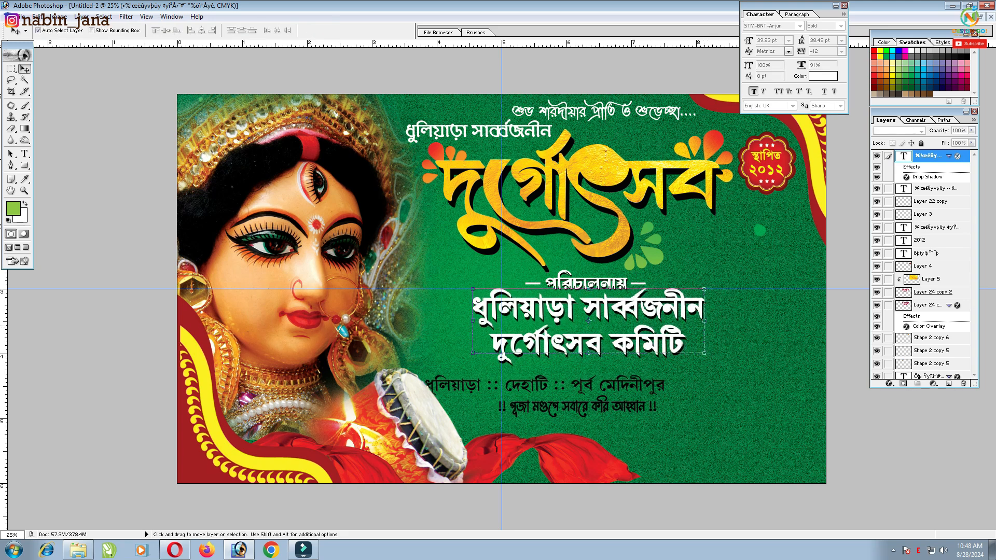
key("ctrl+t")
left_click_drag(704, 289, 706, 288)
left_click_drag(649, 333, 646, 333)
key("Return")
- Move the black address line up and right so it sits directly under the committee name, slightly reduced in width
left_click_drag(523, 383, 554, 374)
key("ctrl+t")
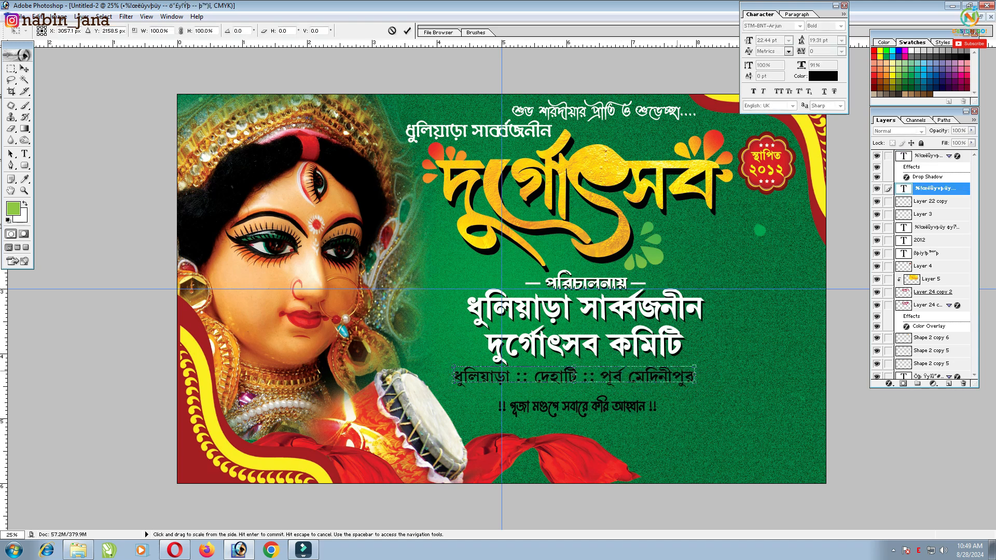
left_click_drag(695, 374, 662, 379)
key("Return")
- Colour the address line white and scale it to about 23.4 pt to match the committee name's width
left_click(823, 76)
left_click(310, 311)
key("Return")
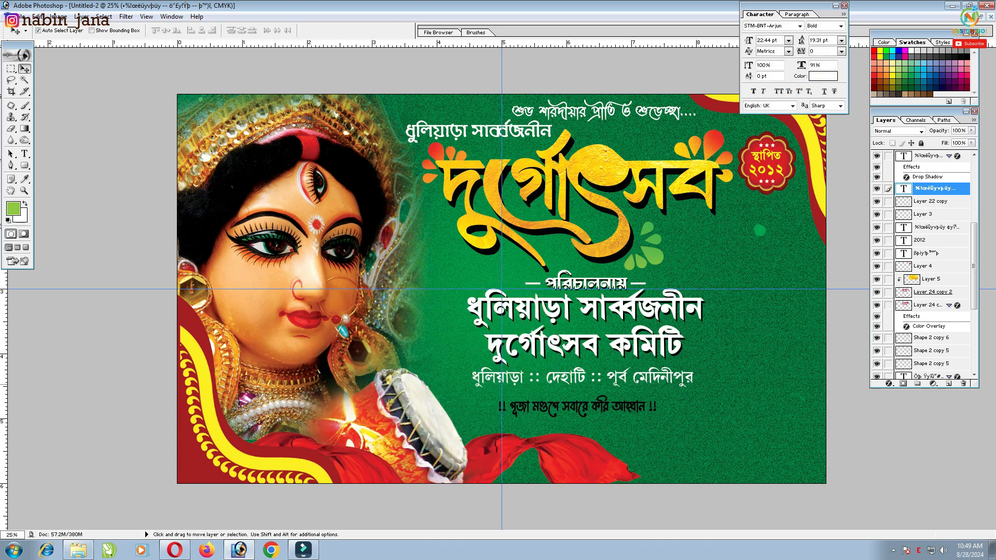
key("ctrl+t")
key("Return")
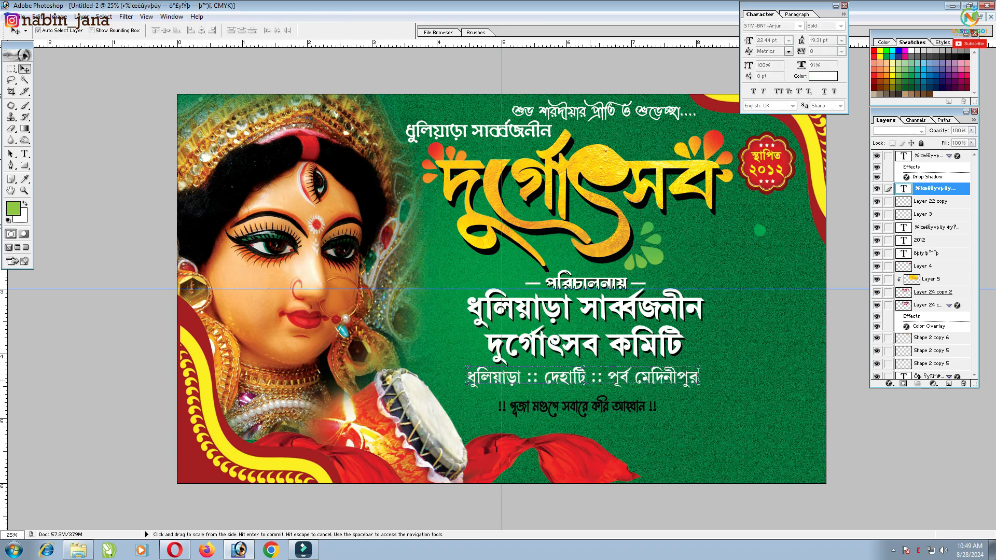
- Widen the !! পূজা মণ্ডপে সবারে করি আহ্বান !! line to about 105.2% and move it lower, just above the red cloth
left_click_drag(601, 403, 612, 400)
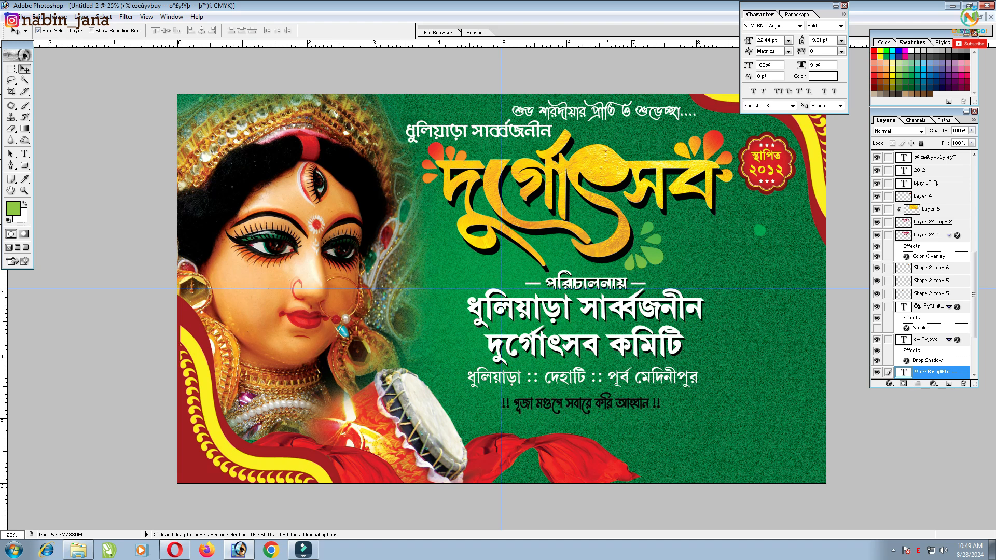
key("ctrl+t")
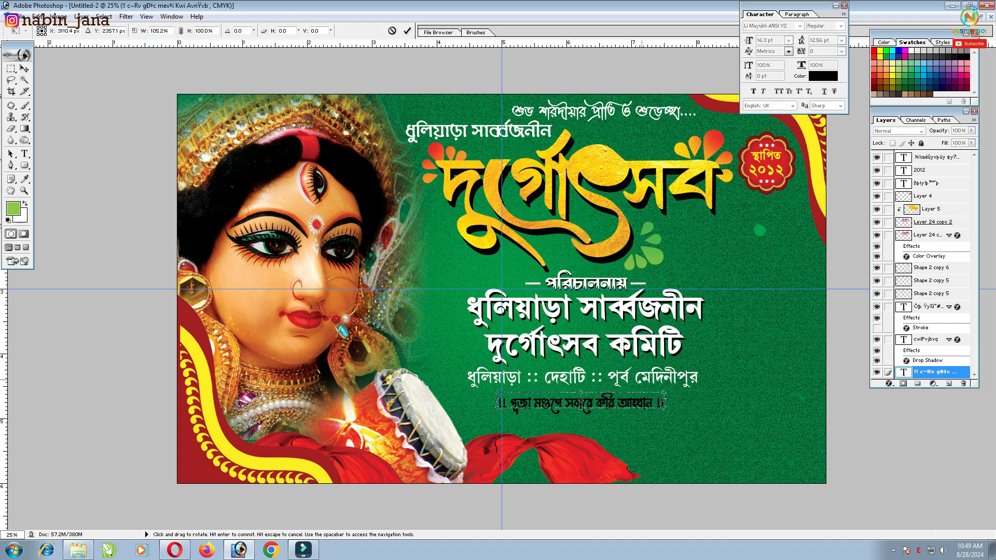
key("Return")
left_click_drag(601, 400, 609, 416)
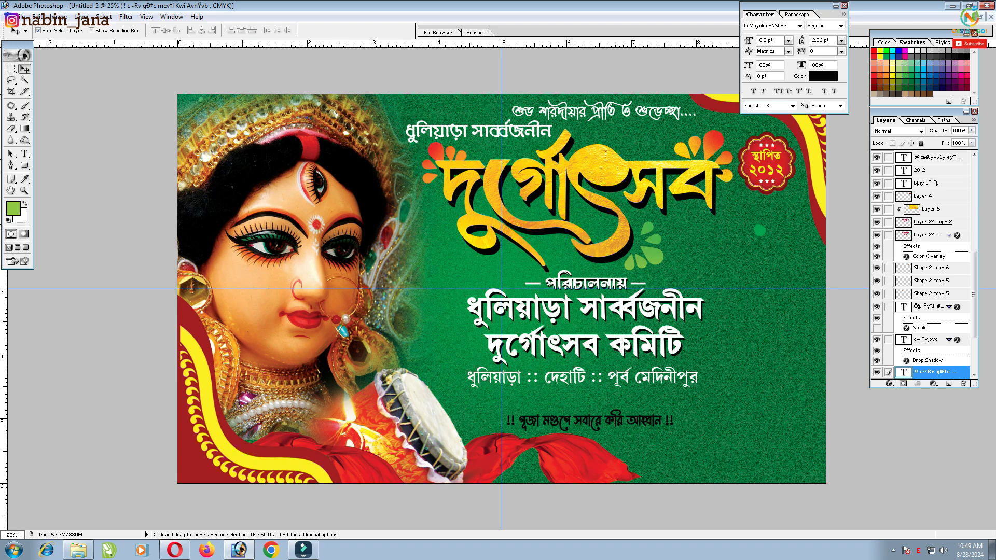
- Colour the !! পূজা মণ্ডপে সবারে করি আহ্বান !! invitation line yellow
left_click(823, 76)
left_click(880, 56)
left_click(534, 304)
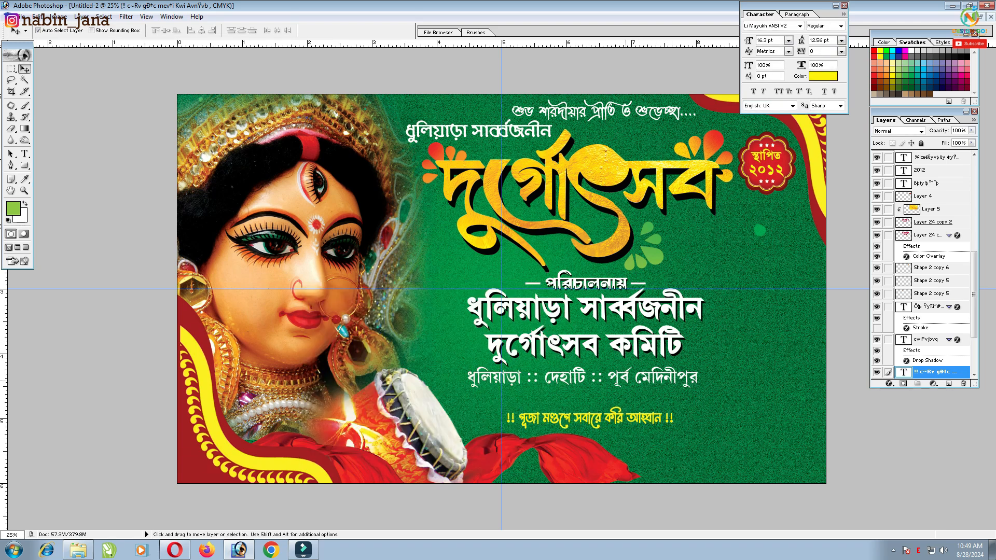
- Enlarge the committee name slightly and realign the address line a little lower and further right beneath it
left_click(626, 375)
left_click(626, 378)
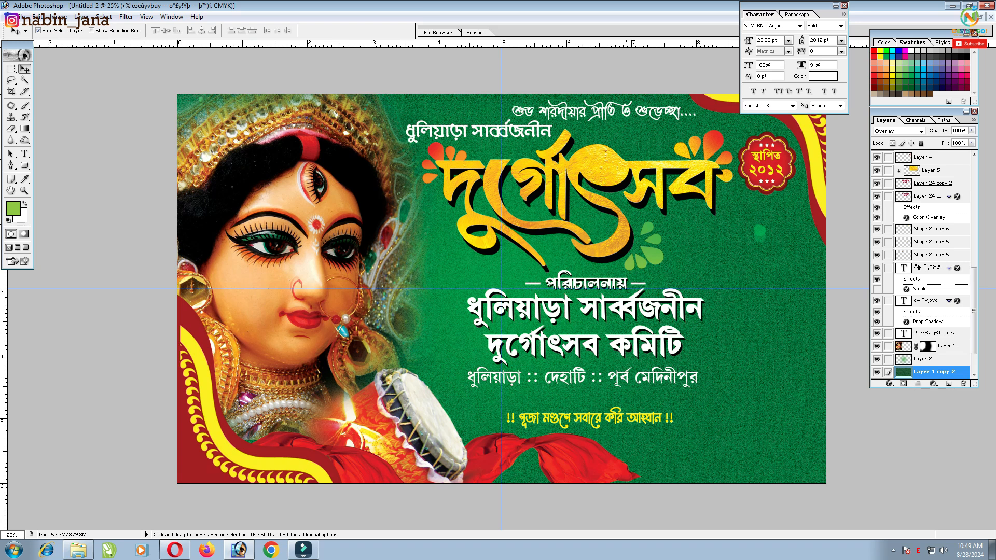
left_click_drag(626, 377, 627, 382)
left_click(636, 336)
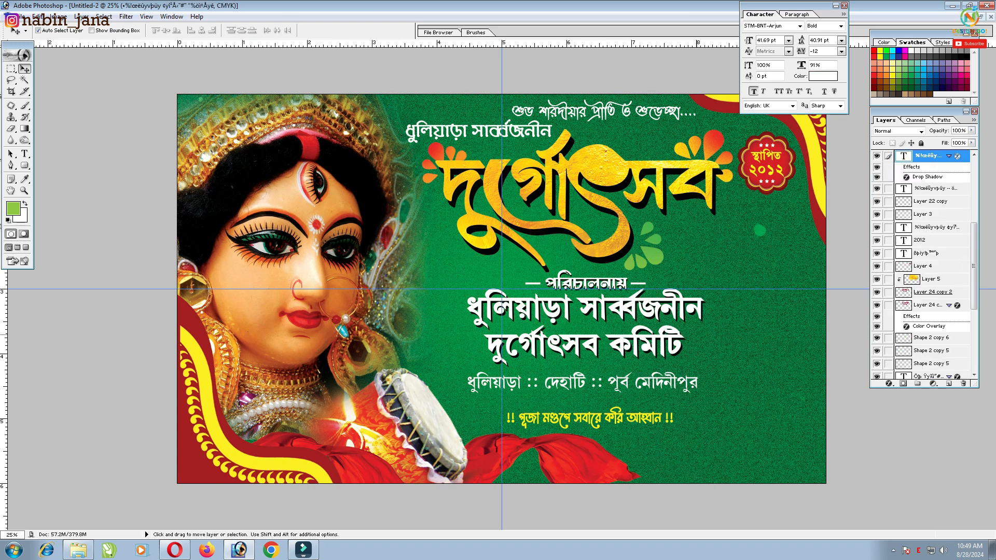
key("ctrl+t")
key("Return")
left_click_drag(626, 383, 629, 379)
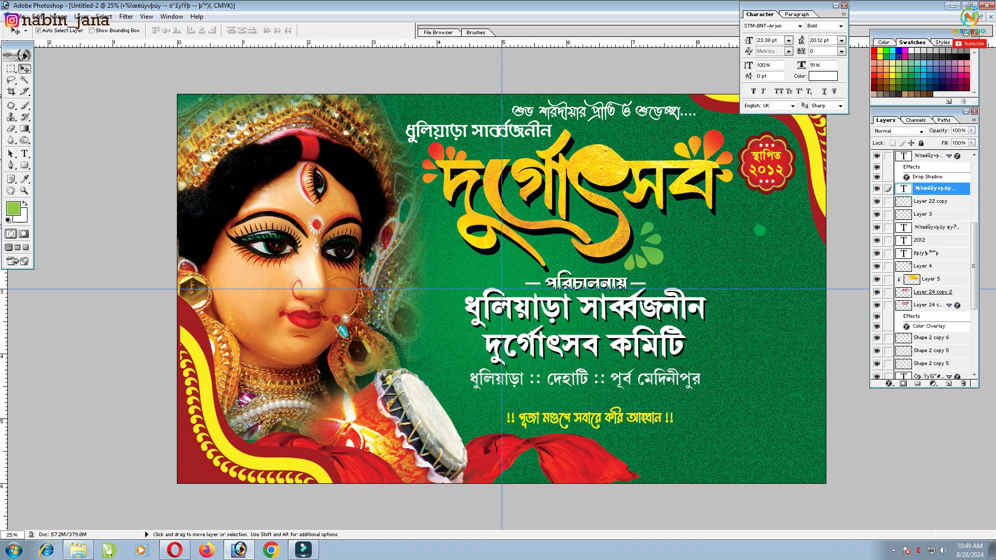
- Copy the round red ১৩ তম বর্ষ anniversary badge from the source artwork document into the banner
left_click(980, 17)
left_click_drag(363, 137, 674, 151)
left_click(105, 332)
left_click_drag(85, 240, 185, 278)
left_click(233, 115)
left_click_drag(259, 53, 414, 51)
left_click_drag(119, 208, 186, 324)
left_click_drag(521, 260, 529, 349)
left_click_drag(233, 135, 346, 189)
left_click_drag(189, 228, 182, 336)
left_click_drag(200, 202, 607, 407)
- Maximize the banner document and position the ১৩ তম বর্ষ badge just left of the committee name
left_click(742, 331)
left_click_drag(649, 153, 403, 136)
double_click(403, 136)
left_click_drag(441, 330, 433, 330)
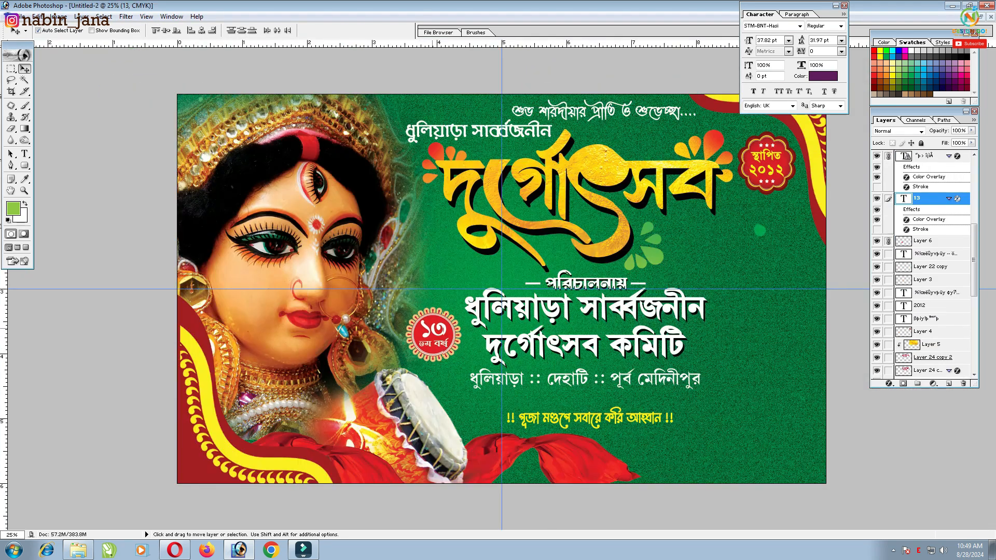
- Scale the linked ১৩ তম বর্ষ badge to 104.7% while shifting it slightly left, and nudge the committee name and address line left
key("ctrl+e")
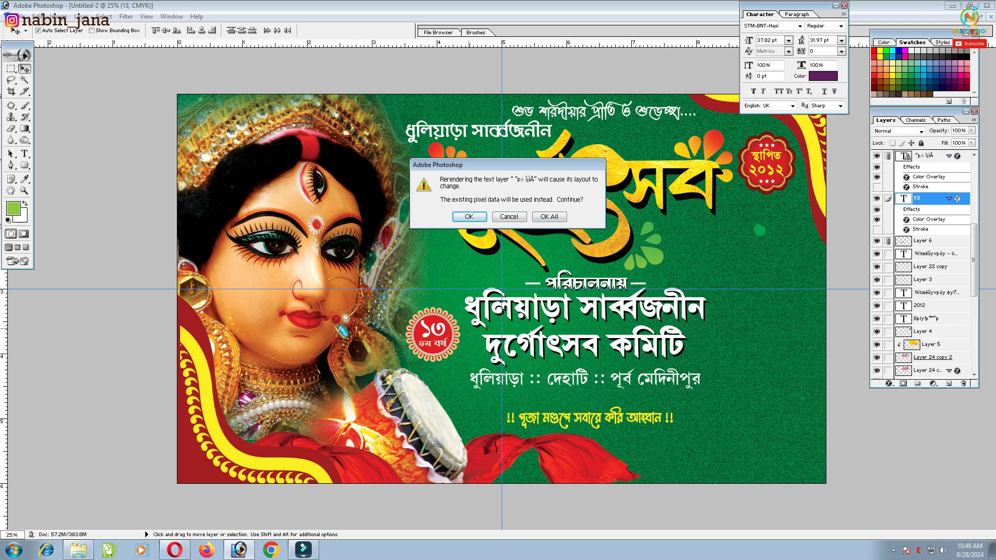
key("Return")
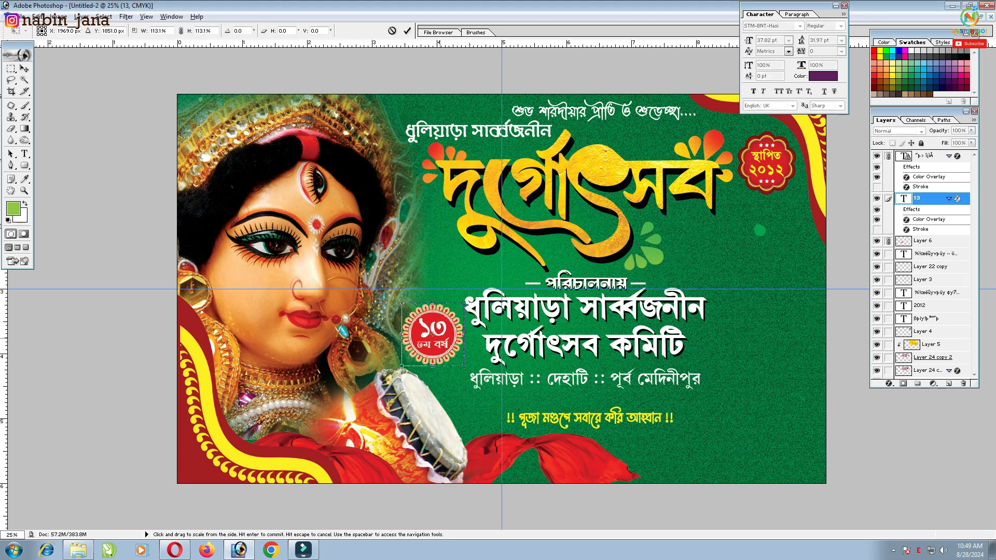
left_click_drag(461, 359, 434, 332)
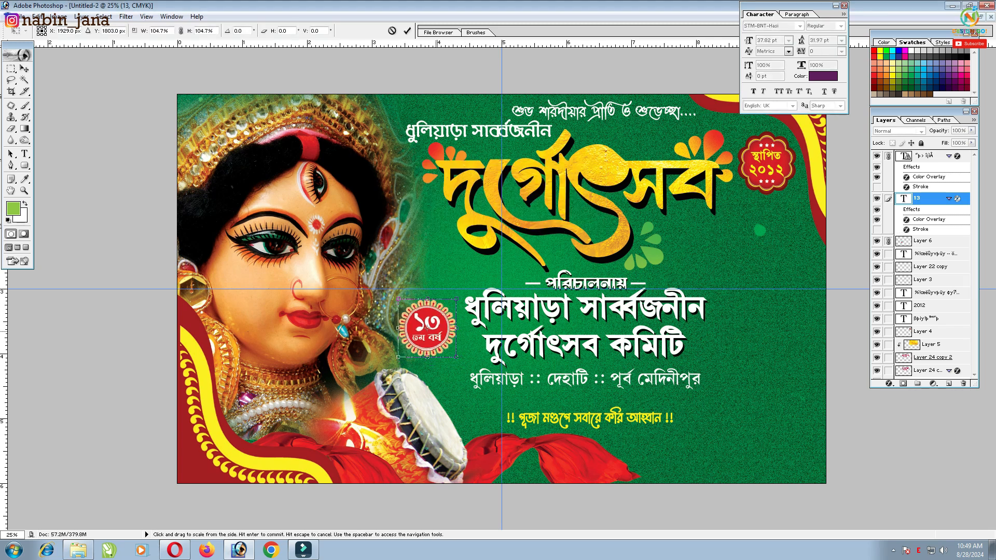
key("Return")
left_click_drag(556, 342, 551, 342)
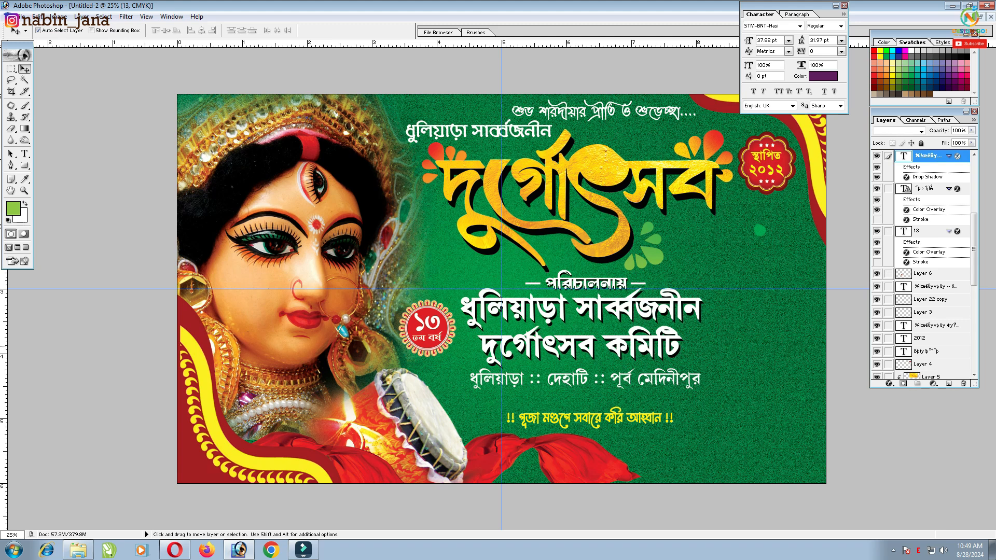
left_click_drag(582, 378, 582, 378)
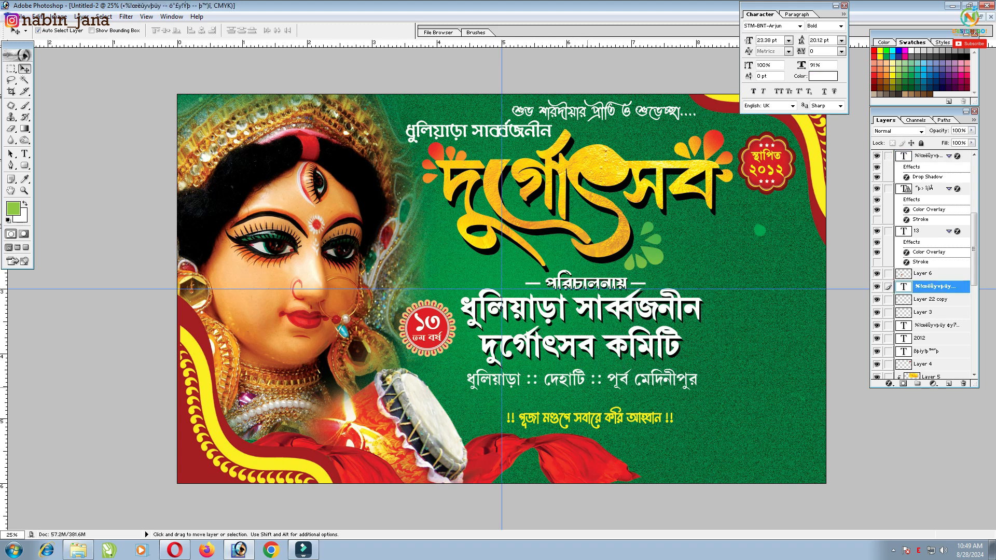
- Copy the cut-out woman in the red saree from the source artwork into the banner's lower-right corner, flush with the bottom edge
left_click_drag(581, 458, 583, 457)
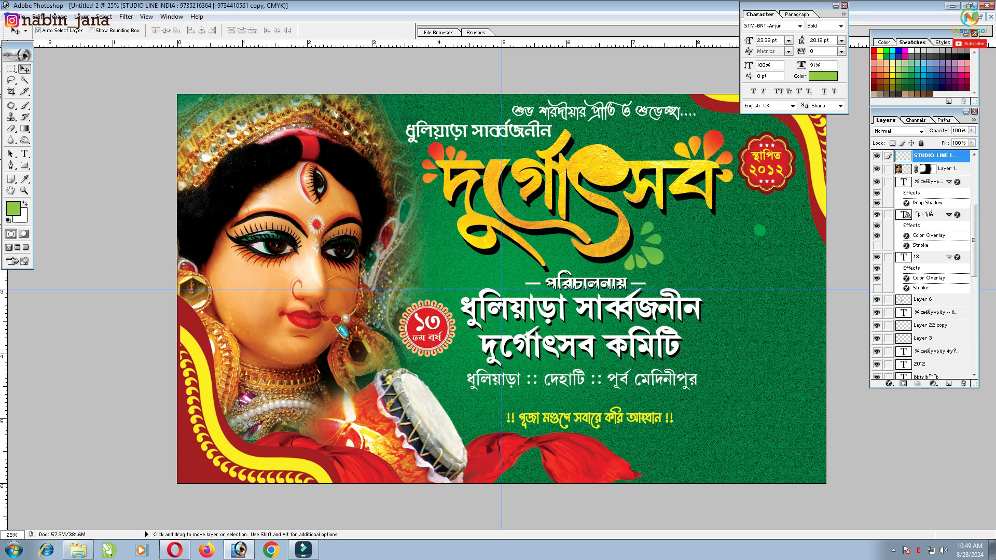
left_click(980, 17)
left_click(544, 51)
left_click_drag(540, 363, 698, 421)
left_click(768, 136)
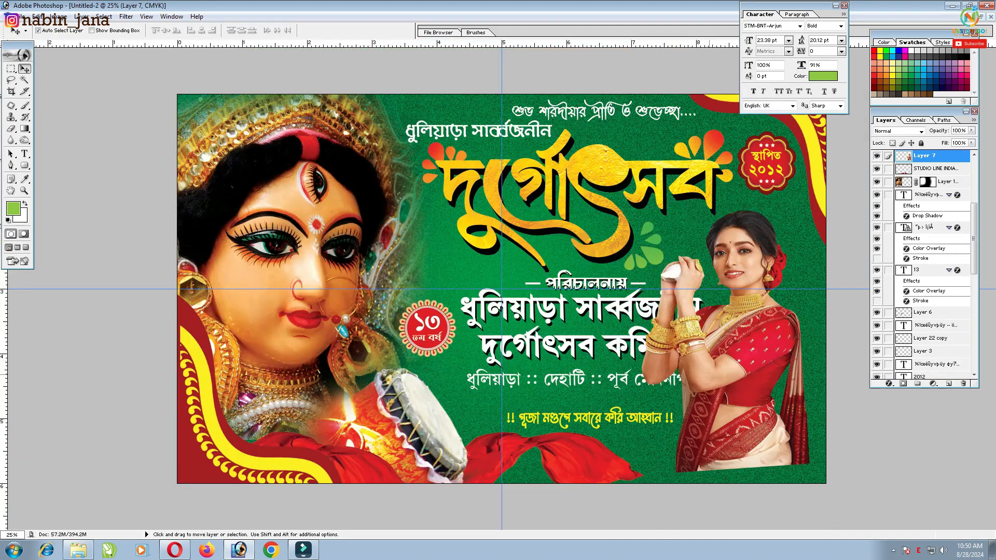
left_click_drag(726, 311, 755, 342)
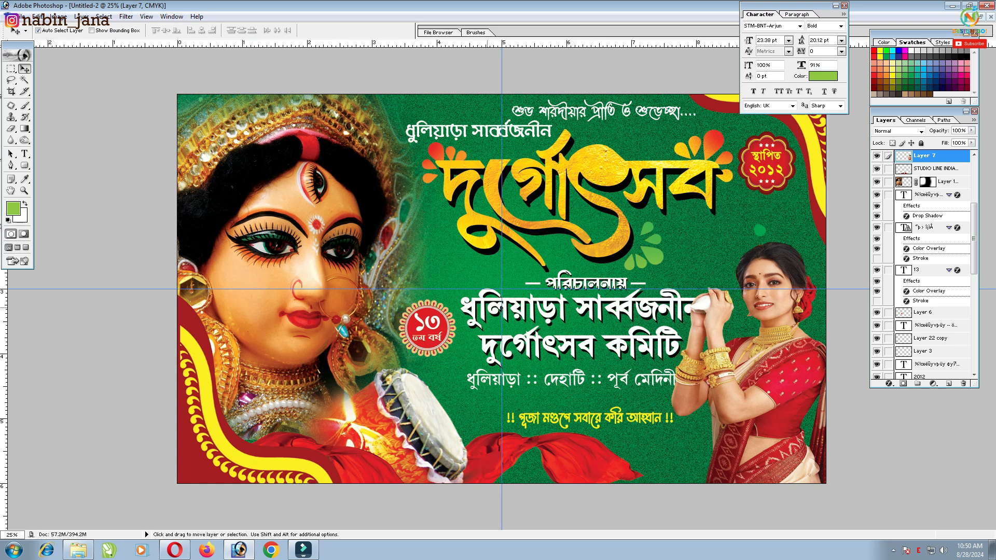
- Shift the ১৩ তম বর্ষ badge and committee name left, and scale the committee name and address line down slightly to clear the woman
left_click_drag(427, 326, 417, 326)
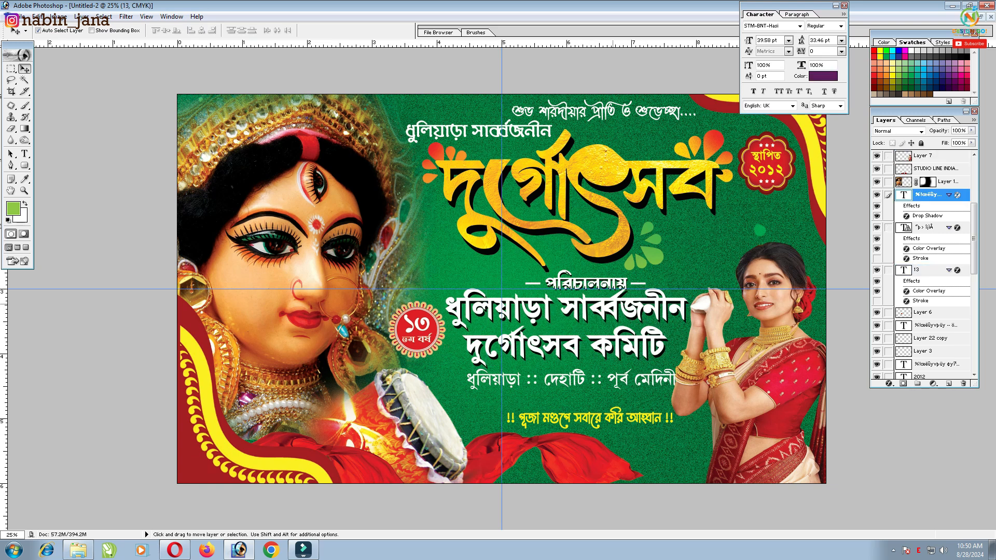
left_click_drag(571, 312, 555, 311)
key("ctrl+t")
left_click_drag(685, 366, 667, 388)
key("Return")
key("ctrl+t")
key("Return")
- Realign the committee name, address line, পরিচালনায় heading and yellow slogan in one centred column between the badge and the woman
left_click_drag(655, 345, 653, 348)
left_click_drag(637, 383, 638, 383)
mouse_move(586, 282)
left_mouse_down()
mouse_move(556, 283)
mouse_move(580, 283)
left_mouse_up()
left_click_drag(586, 417, 563, 415)
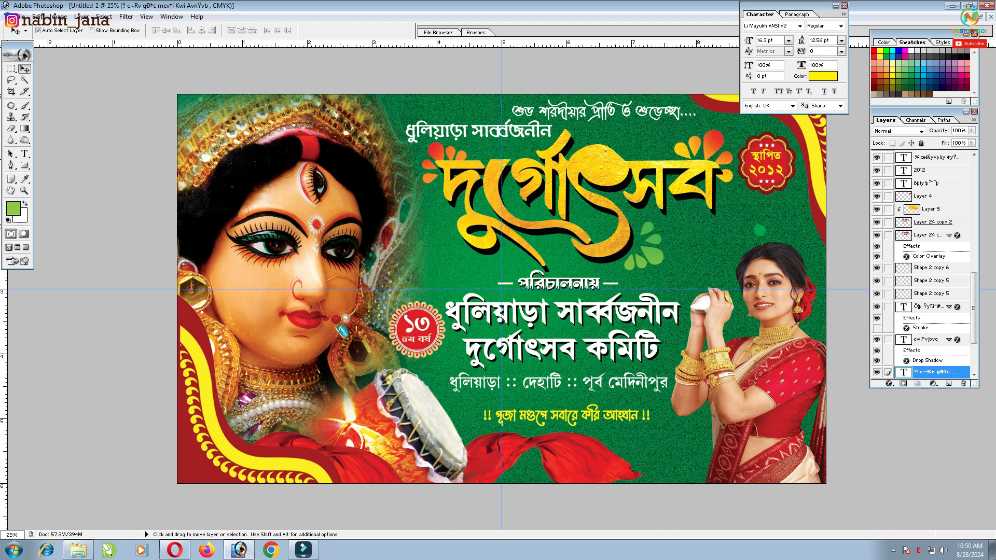
- Copy the white-plumed kans grass from the source artwork document into the banner and maximize the banner document
left_click(980, 17)
left_click_drag(133, 99, 466, 130)
left_click(459, 119)
left_click_drag(239, 301, 768, 375)
left_click(171, 83)
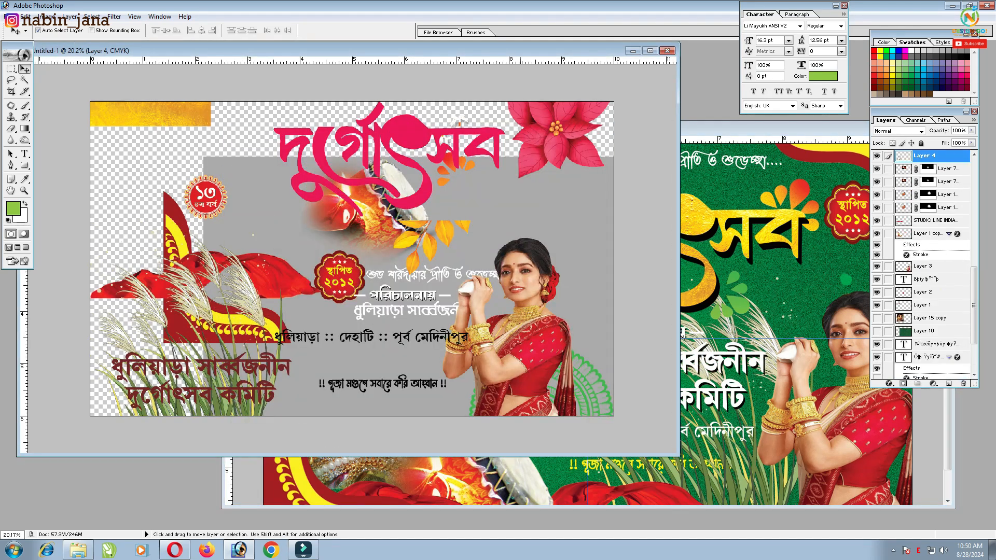
left_click_drag(436, 228, 308, 269)
left_click_drag(794, 126, 422, 87)
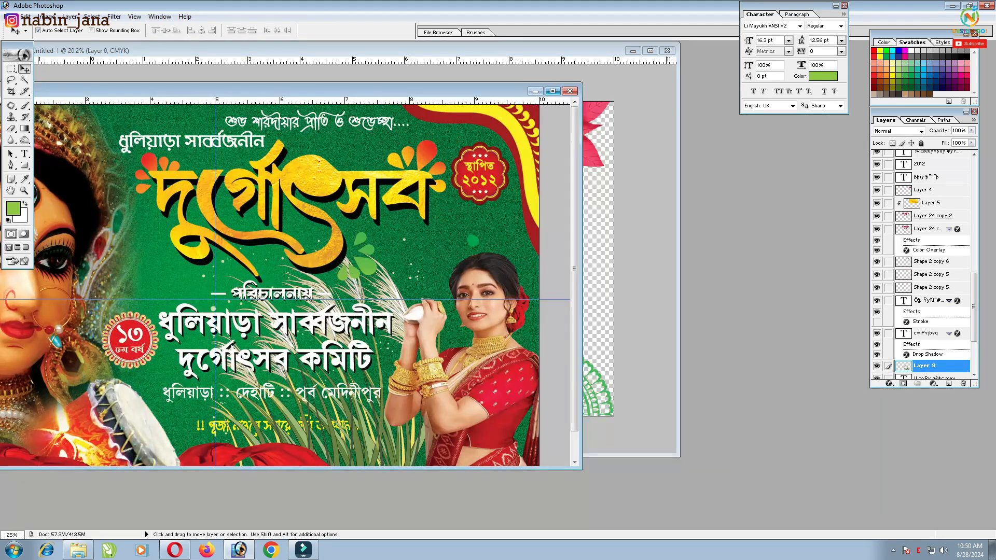
left_click(552, 90)
- Flip the kans grass horizontally and set it behind the woman at the banner's right edge
key("ctrl+minus")
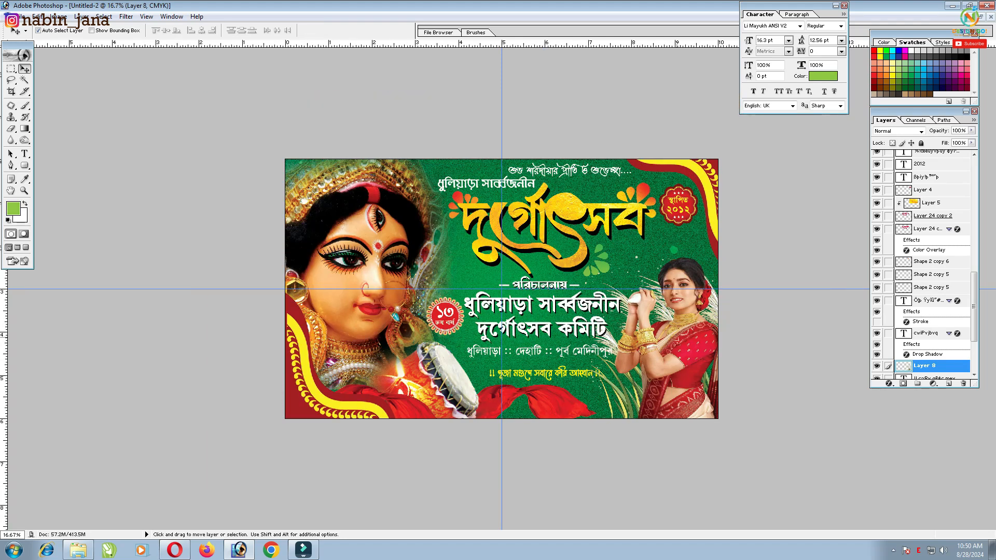
key("ctrl+t")
right_click(659, 342)
left_click(691, 476)
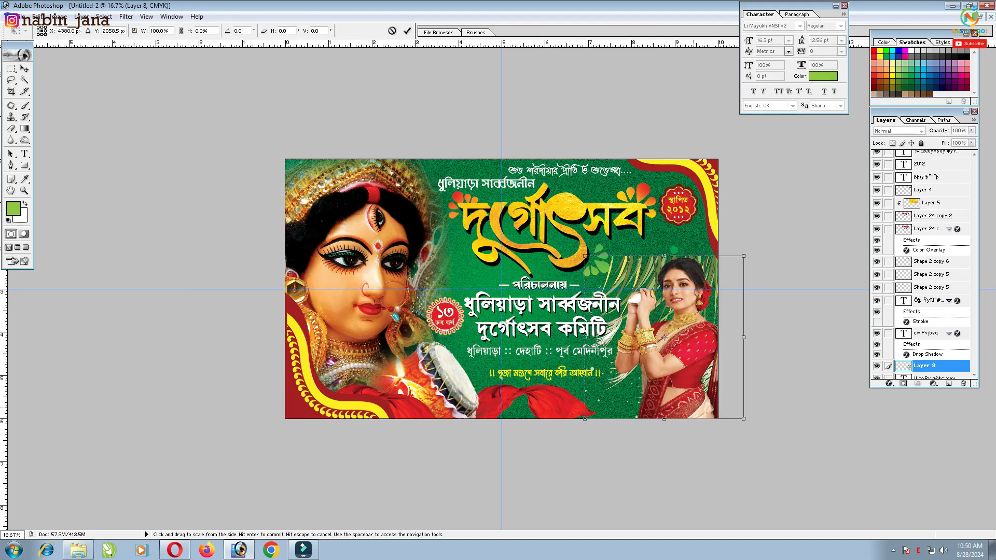
right_click(677, 364)
left_click(695, 498)
right_click(665, 379)
left_click(690, 501)
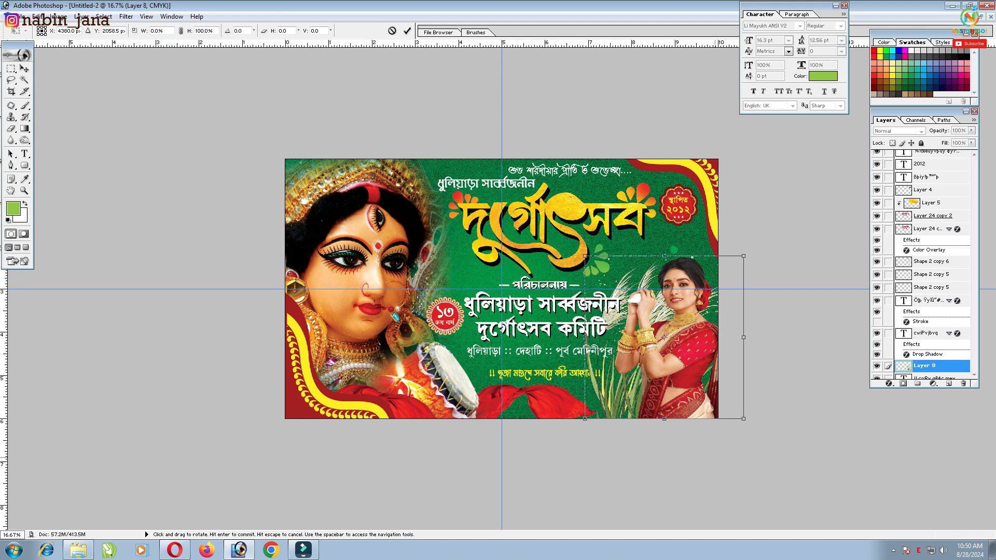
mouse_move(710, 345)
left_mouse_down()
mouse_move(697, 345)
mouse_move(709, 345)
left_mouse_up()
key("Return")
- Duplicate the kans grass toward the bottom edge beside the woman's waist, flip the copy horizontally and scale it down
left_click_drag(707, 387, 627, 408, "alt")
key("ctrl+t")
right_click(635, 258)
left_click(664, 380)
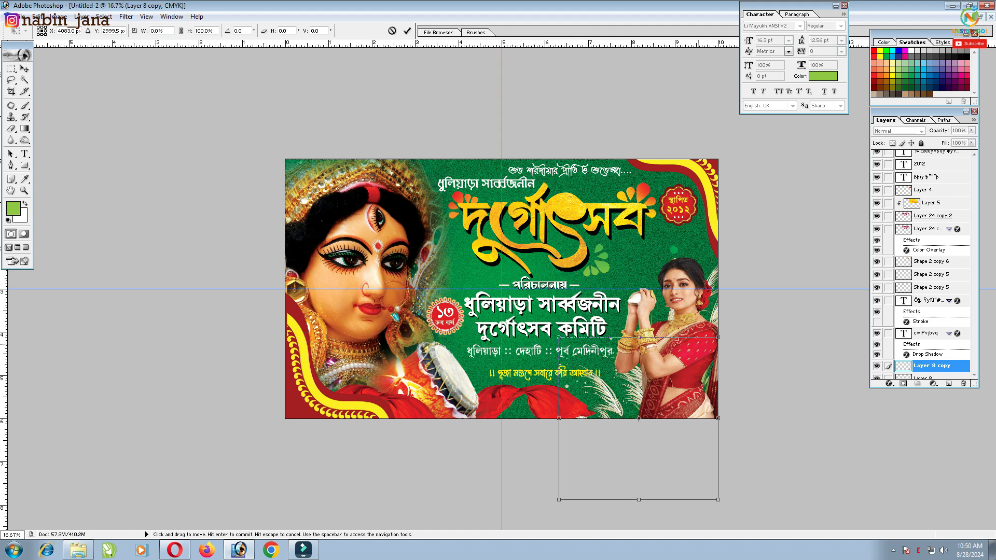
key("Return")
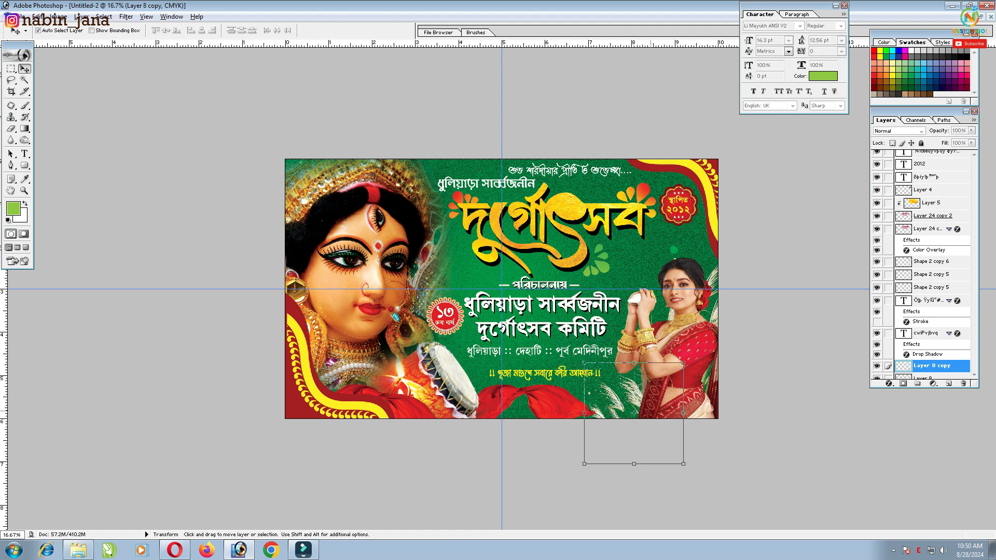
- Duplicate the kans grass behind the committee text, set the copy's blend mode to Overlay, transform it, and add another Overlay copy
left_click_drag(711, 303, 480, 315, "alt")
left_click(920, 131)
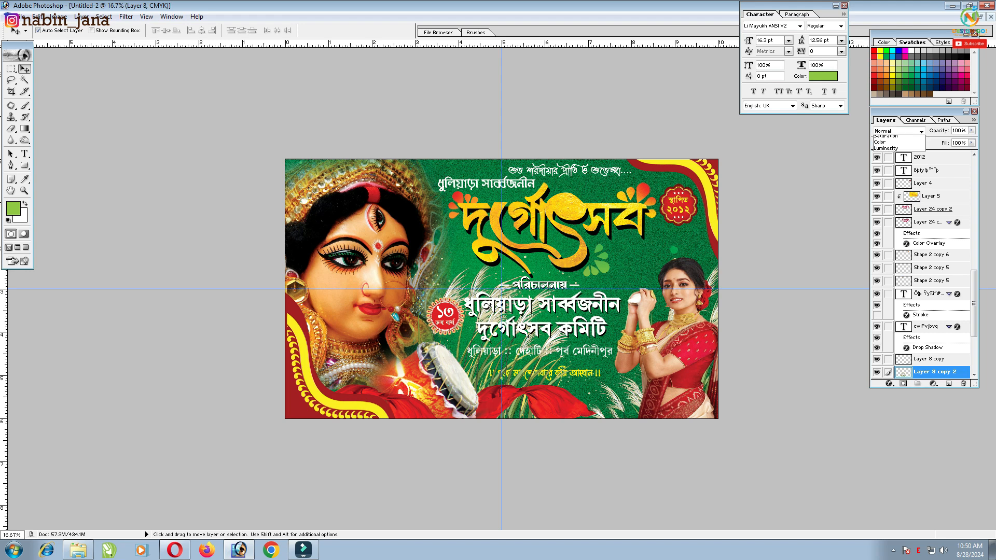
left_click(884, 220)
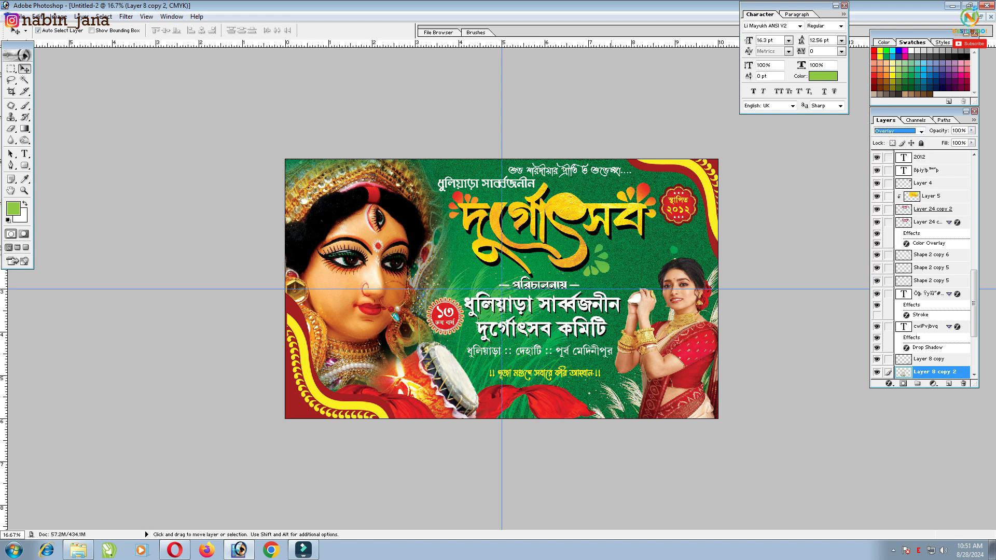
key("ctrl+t")
key("Return")
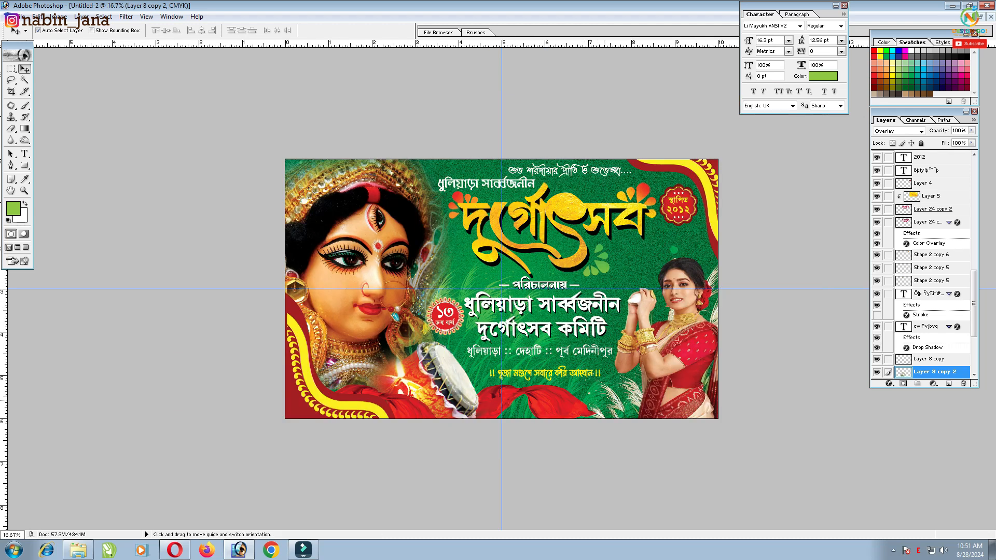
key("ctrl+plus")
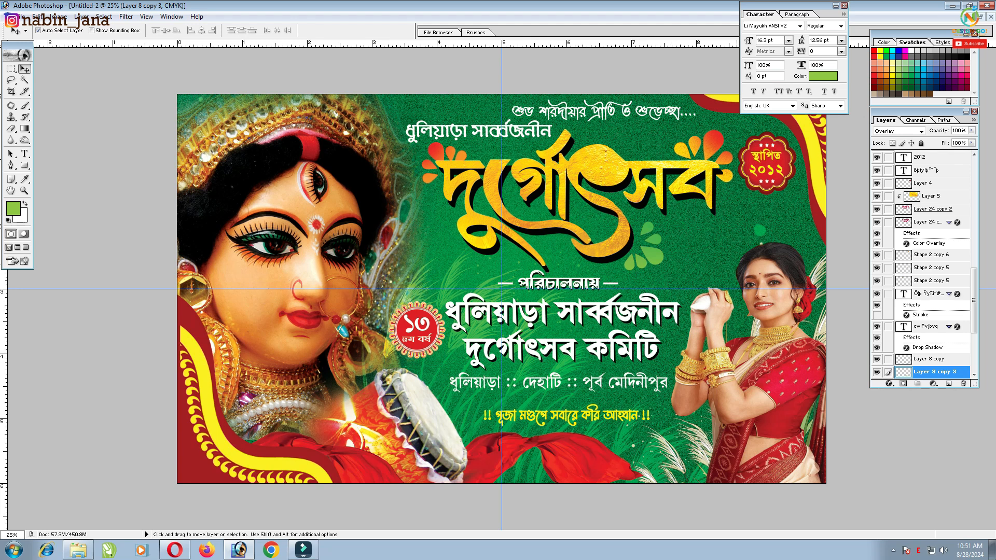
key("ctrl+minus")
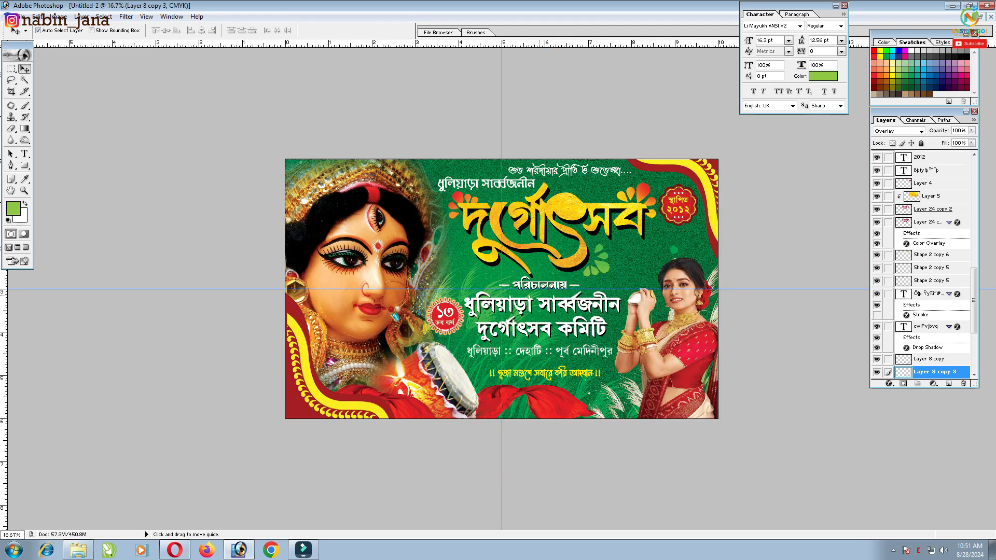
- Add a dark green Outer Glow to the committee name with Multiply blending, 40% opacity and 87 px size
left_click(573, 299)
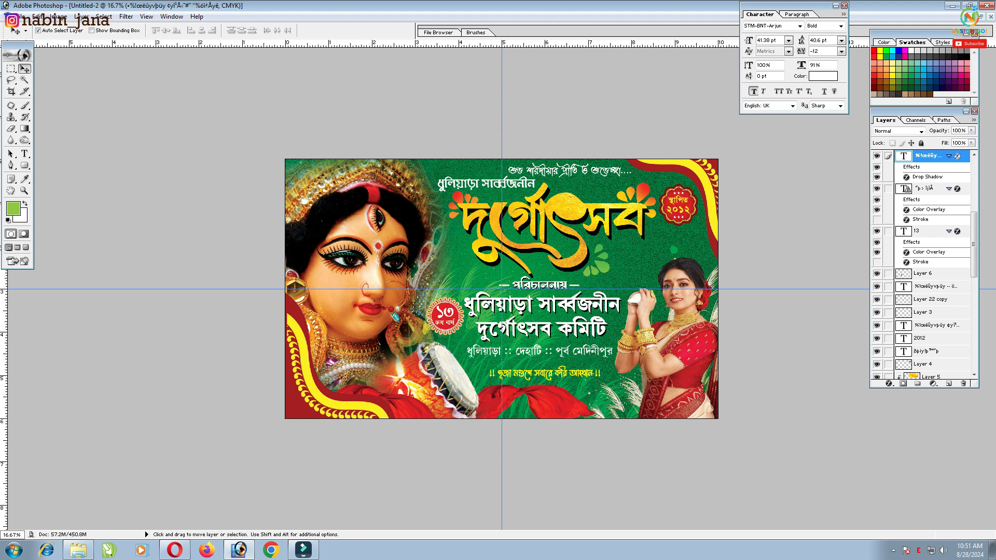
double_click(928, 177)
left_click_drag(830, 335, 744, 198)
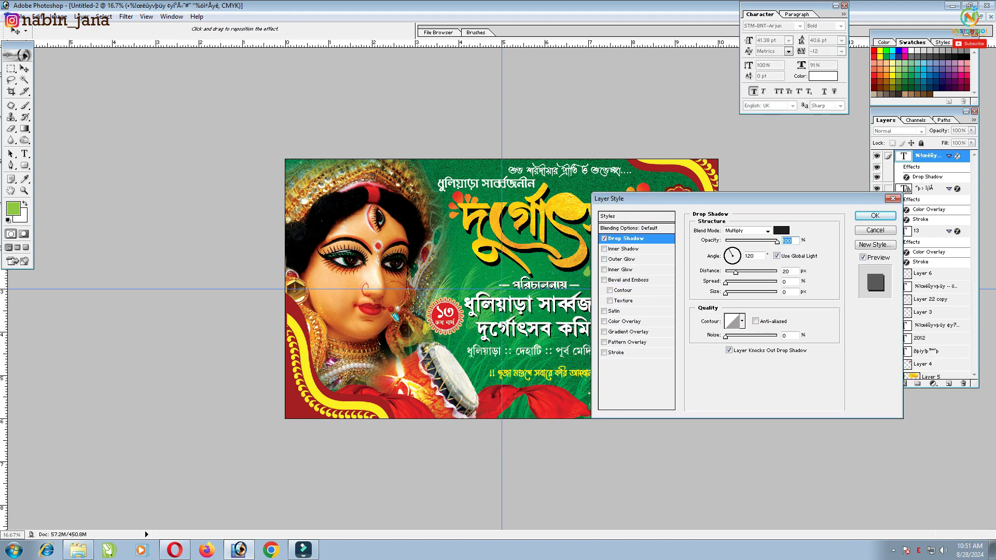
left_click(624, 258)
left_click(715, 264)
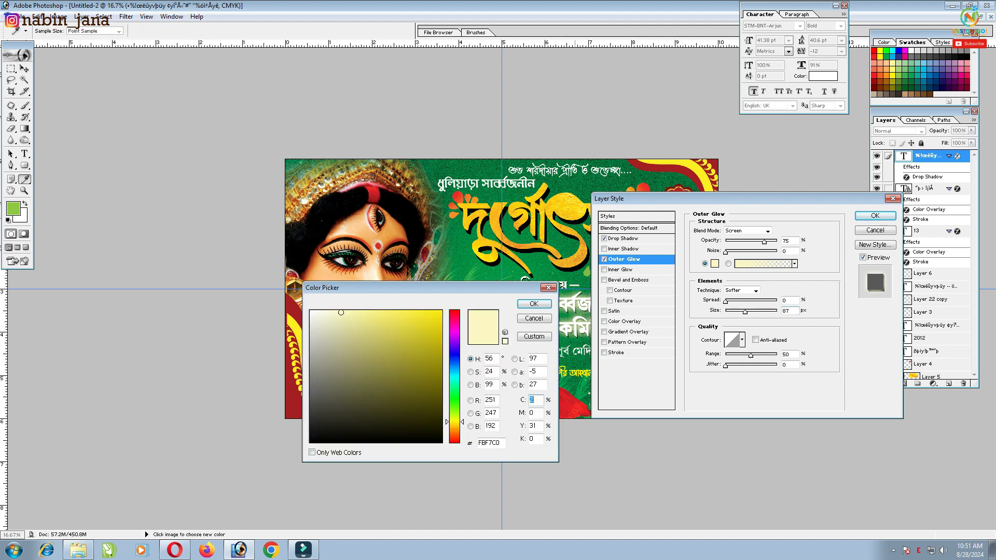
left_click(476, 269)
key("Return")
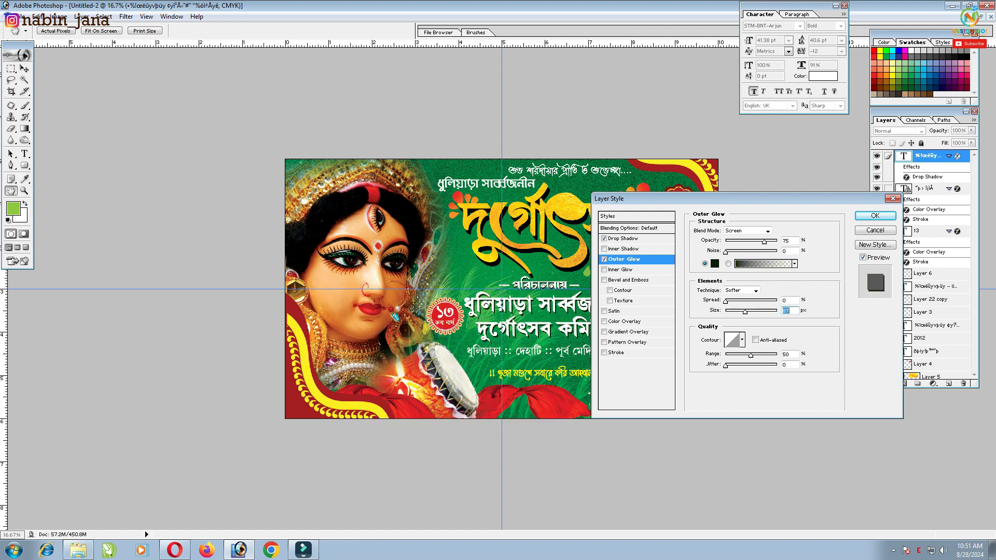
left_click(767, 232)
left_click(745, 263)
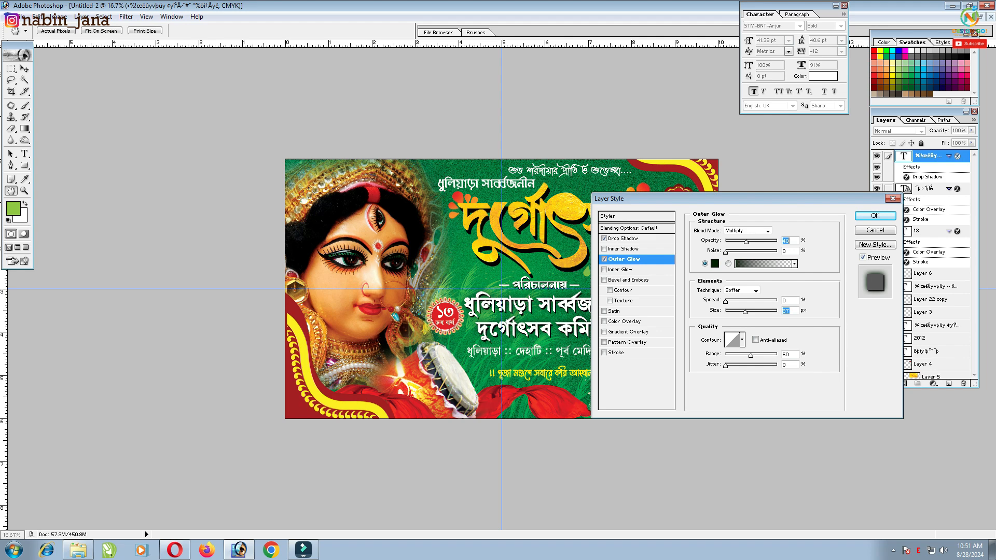
key("Return")
- Nudge the yellow slogan slightly left and up so it centres beneath the address line
key("ctrl+plus")
key("ctrl+plus")
key("ctrl+plus")
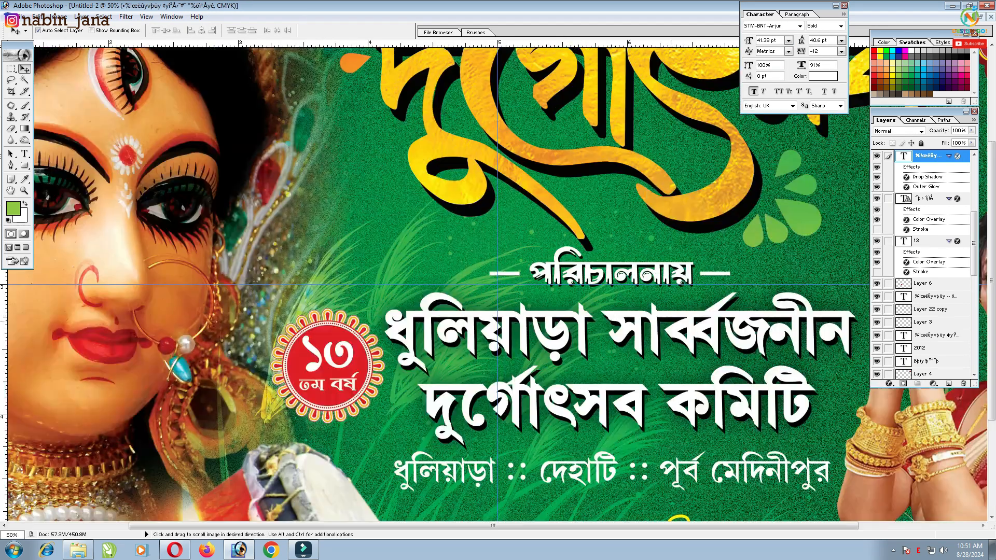
left_click_drag(671, 322, 512, 244)
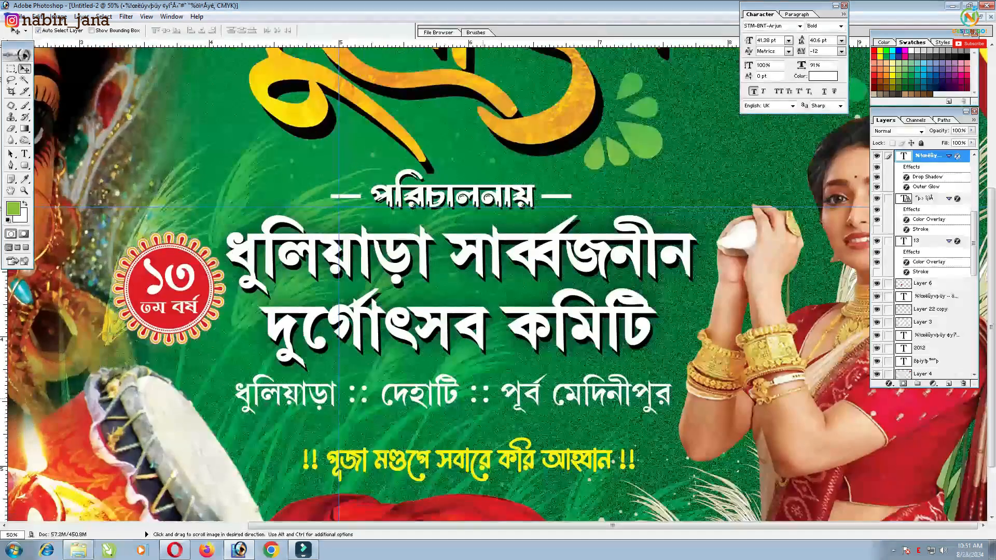
scroll(524, 382, "down", 1)
left_click(535, 365)
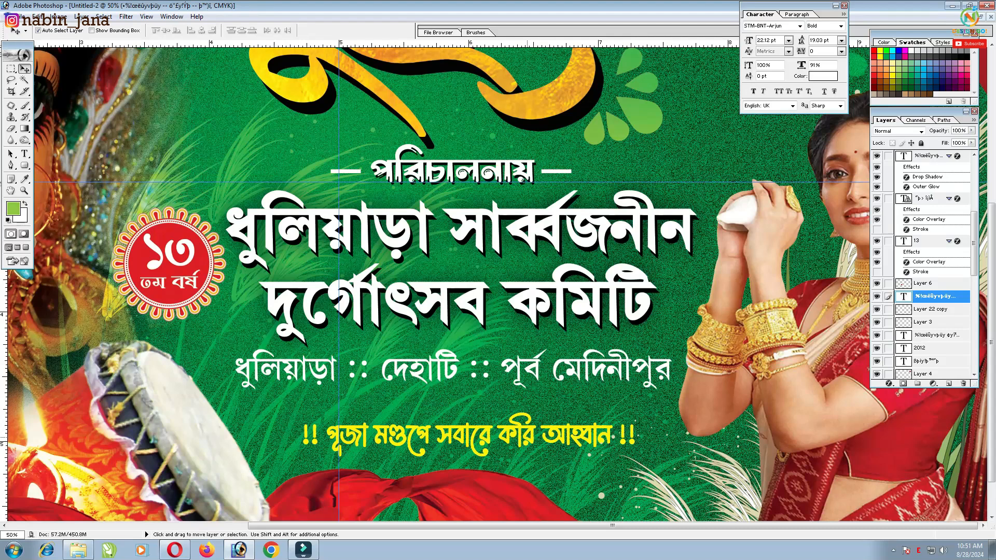
left_click_drag(552, 429, 542, 426)
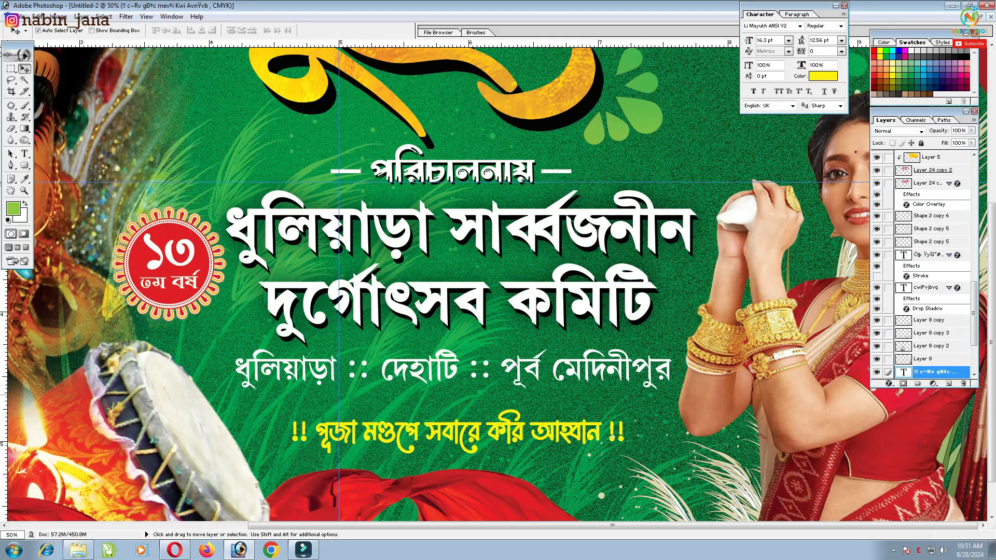
- Add a Drop Shadow to the yellow slogan with 100% opacity, 15 px distance and 0 px size
left_click(888, 383)
left_click(929, 411)
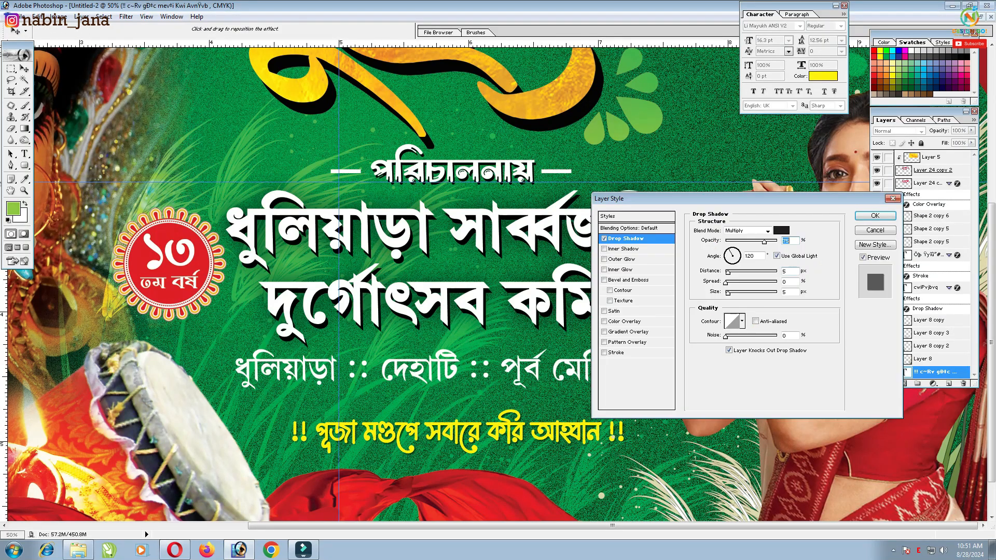
left_click_drag(728, 273, 733, 273)
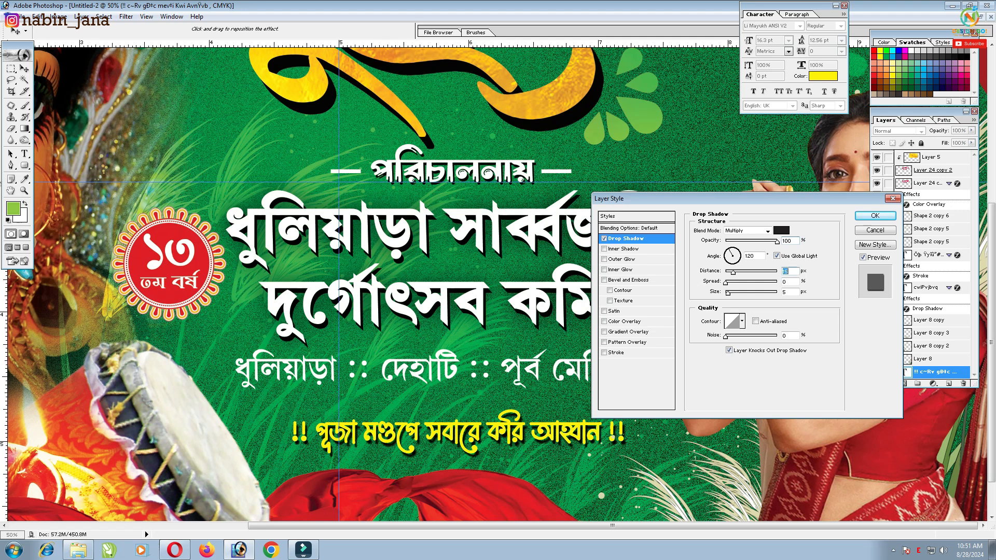
key("Return")
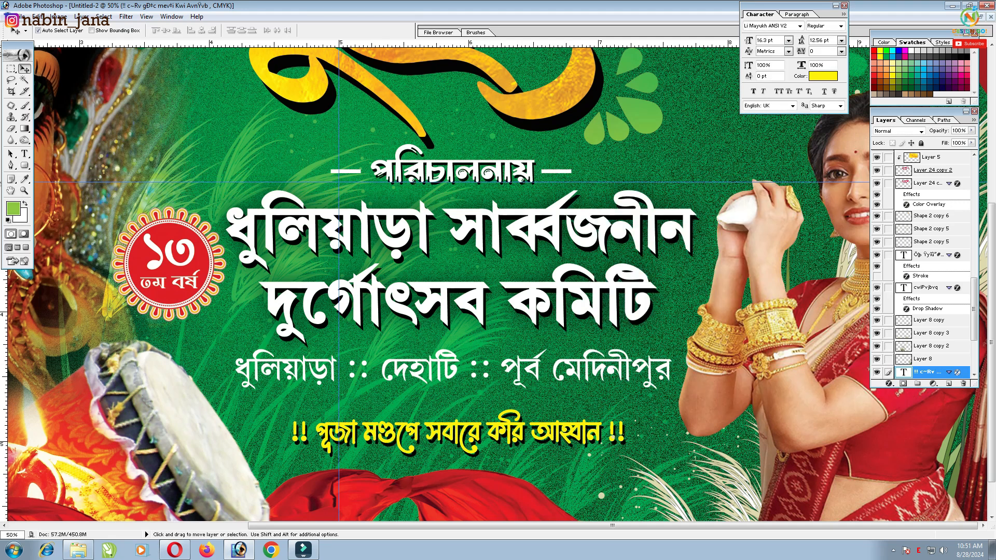
- Reduce the distance of the yellow slogan's drop shadow slightly
double_click(927, 328)
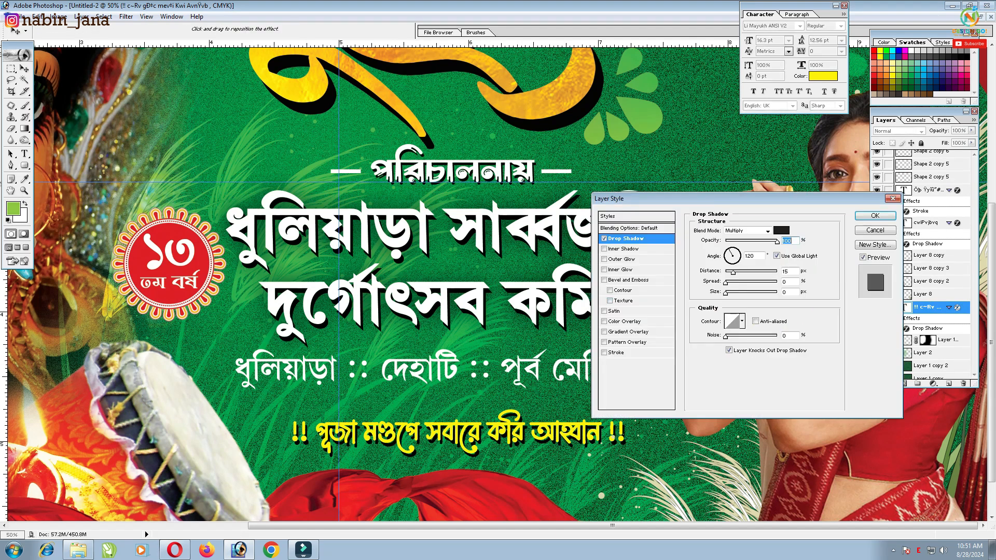
left_click_drag(733, 272, 731, 273)
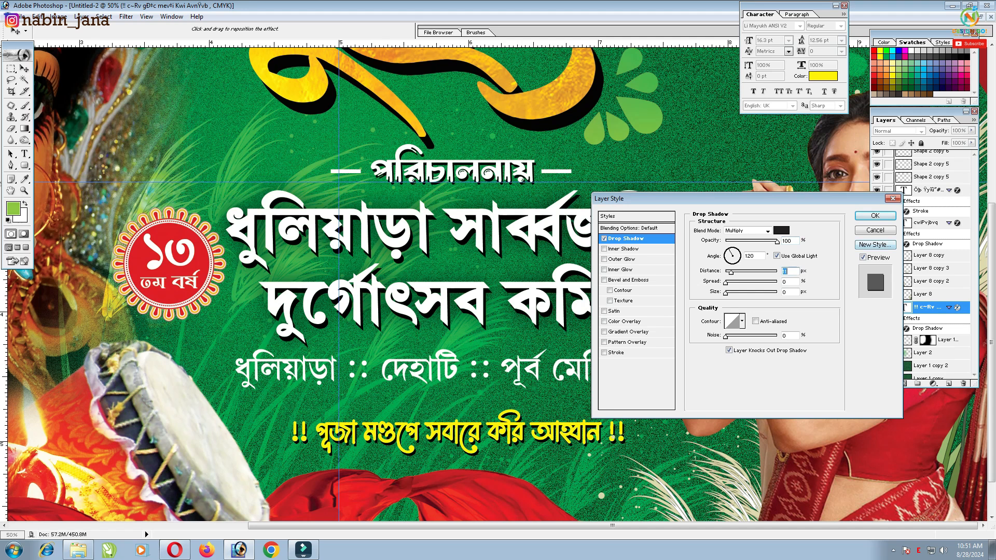
key("Return")
key("ctrl+minus")
key("ctrl+minus")
key("ctrl+minus")
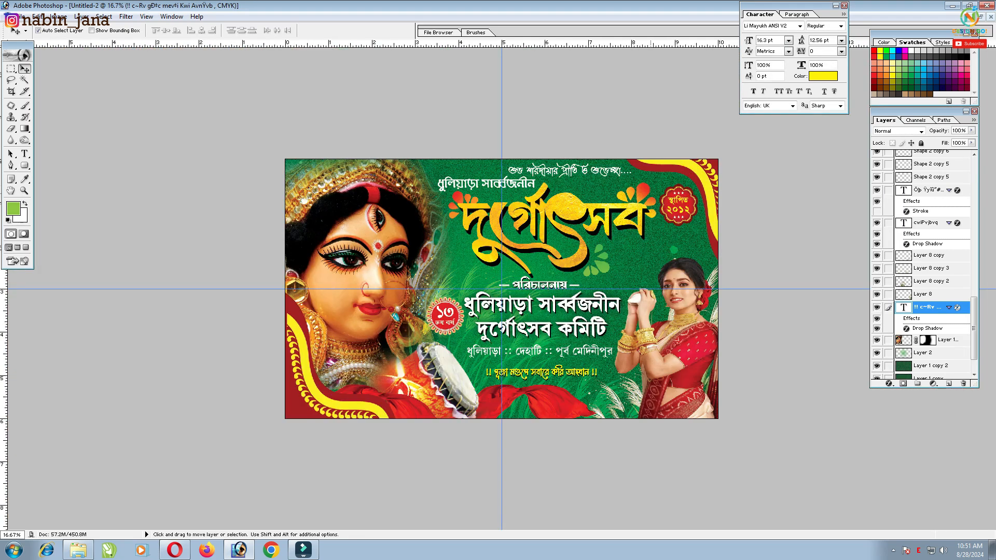
left_click(980, 17)
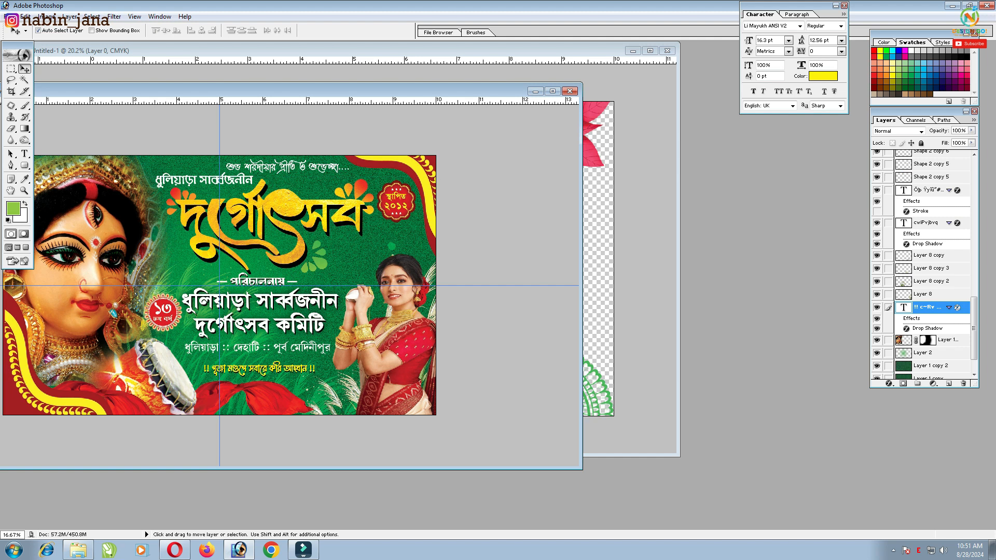
left_click_drag(249, 91, 520, 154)
left_click(446, 51)
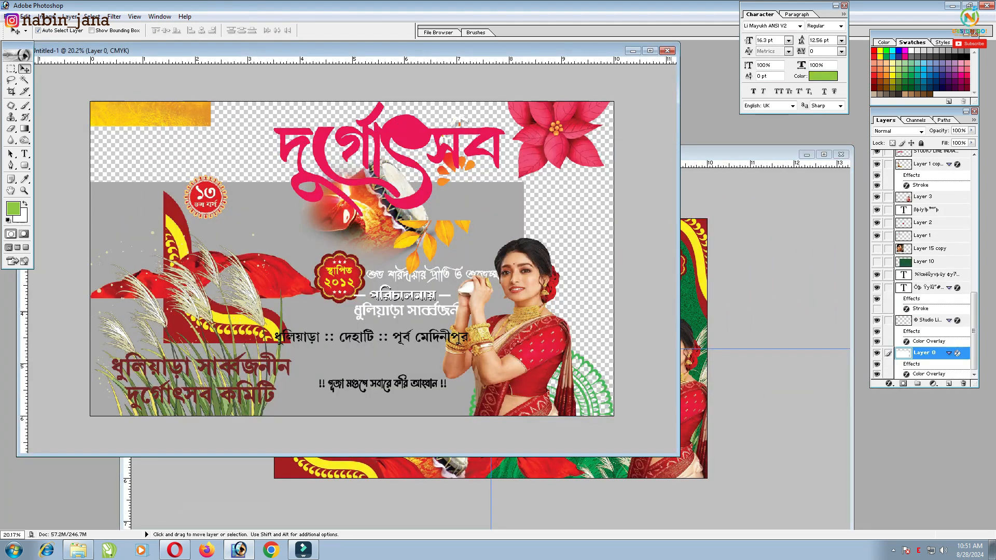
key("ctrl+Tab")
left_click(824, 154)
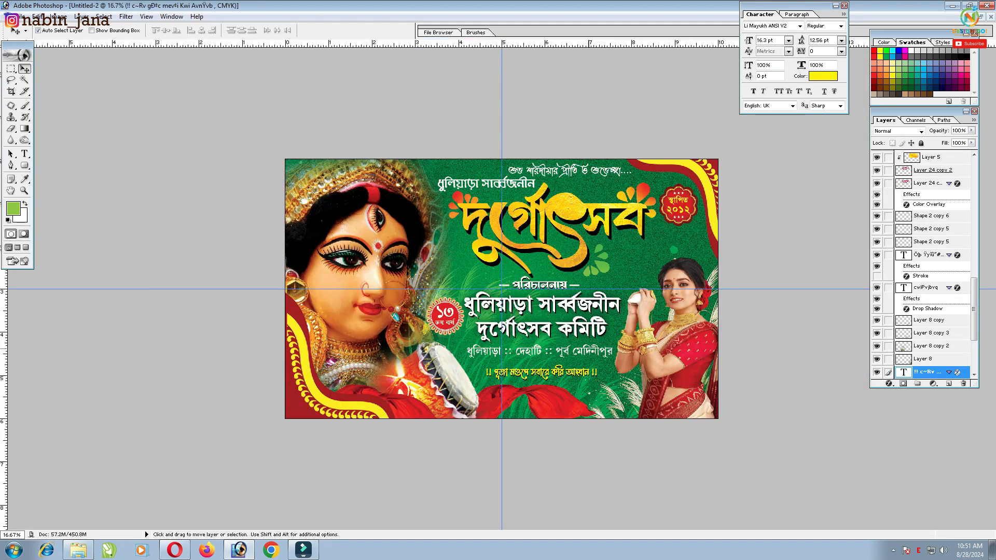
- Duplicate the committee name to below the end of the gold title and change its text to 2024
left_click(601, 327)
left_click_drag(601, 328, 699, 271, "alt")
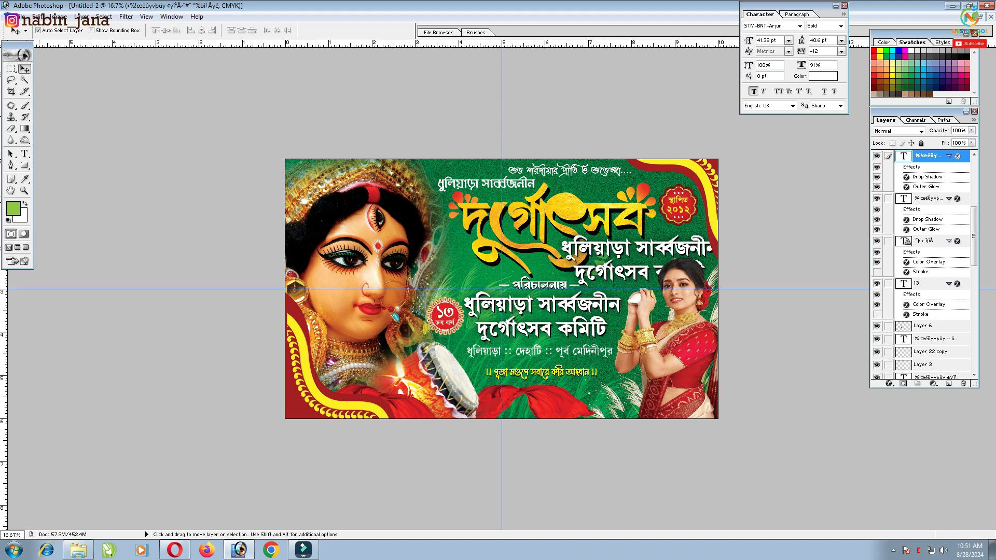
left_click(24, 154)
left_click(676, 250)
key("ctrl+a")
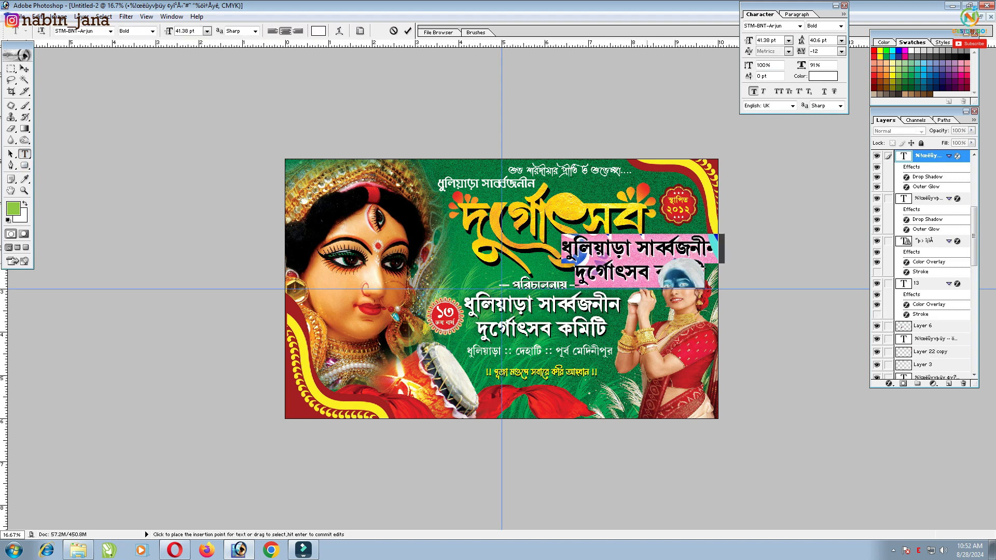
type("2024")
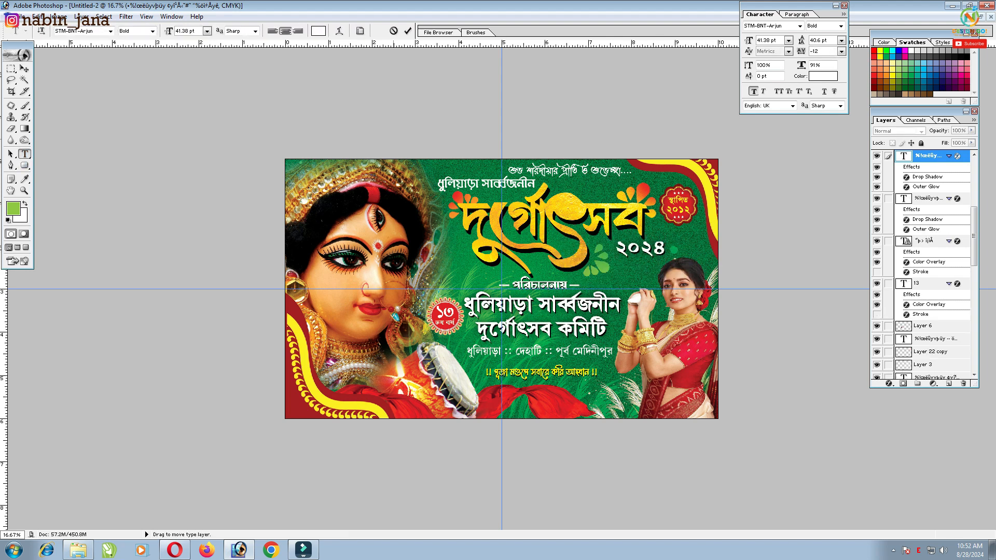
key("ctrl+Return")
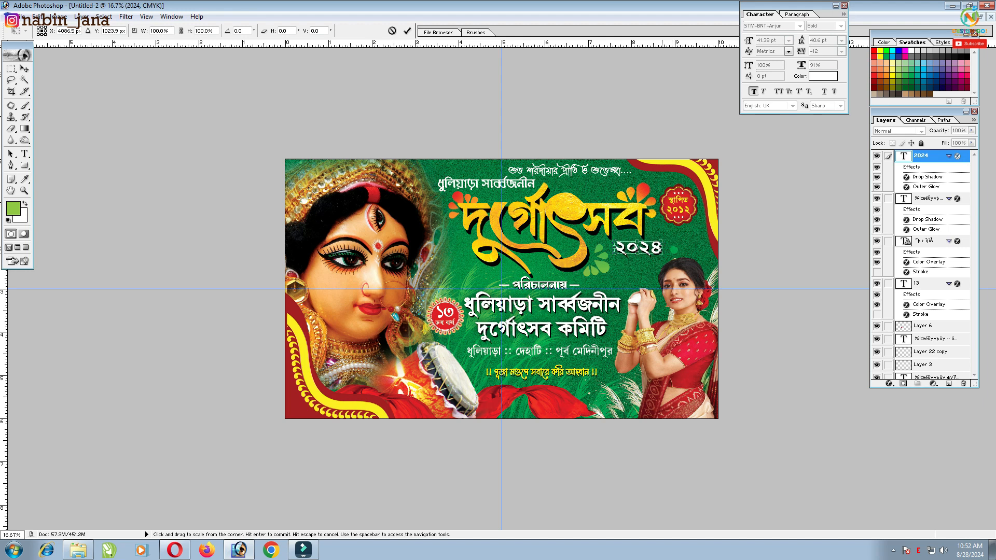
- Scale the 2024 text down to 29.5 pt and position it beneath the last letters of the gold title
key("v")
left_click(637, 246)
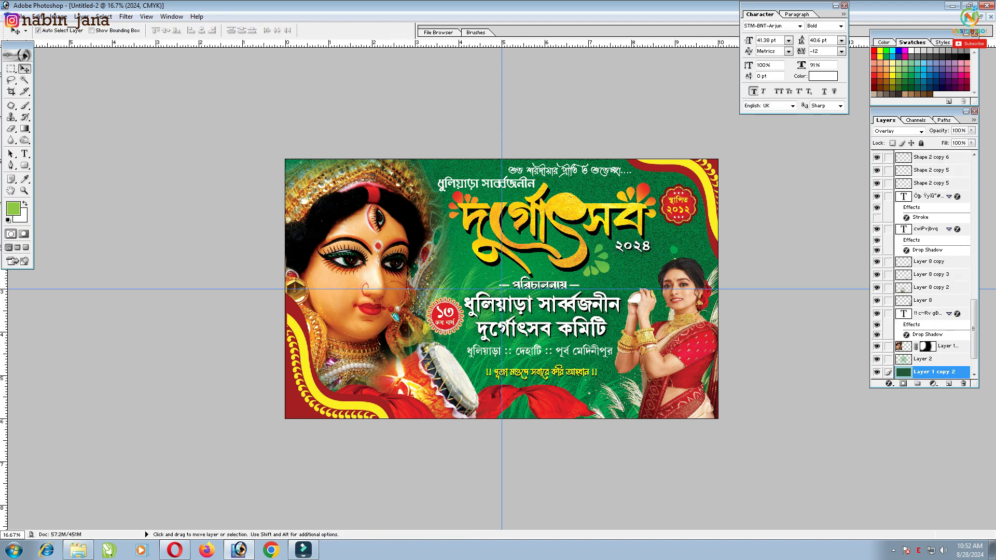
left_click_drag(644, 247, 642, 247)
key("ctrl+t")
key("Return")
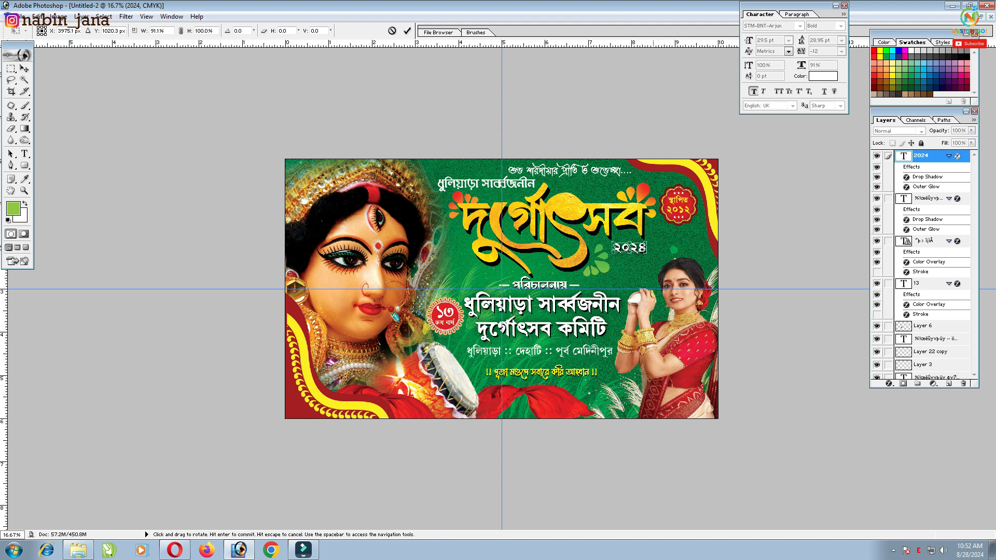
- Bring the white flower pair from the Untitled-1 document into the banner, placing it above the woman's head
left_click(980, 17)
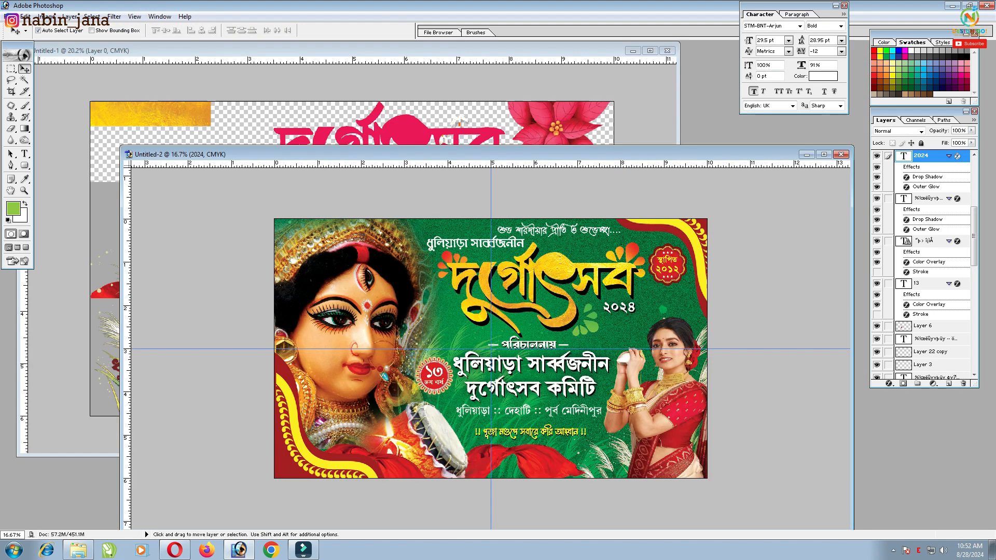
left_click(471, 123)
left_click_drag(414, 214, 256, 226)
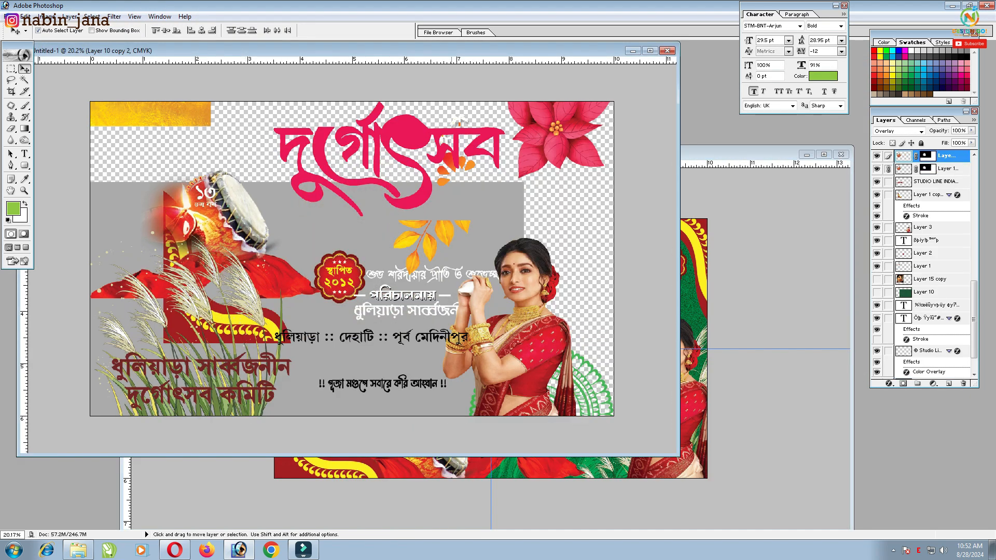
left_click_drag(460, 124, 693, 302)
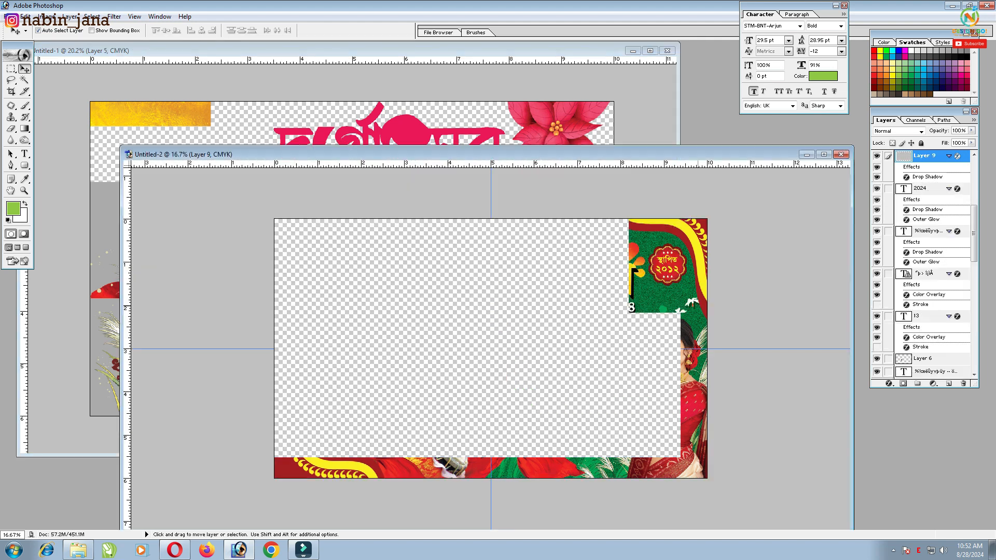
left_click(824, 154)
key("ctrl+plus")
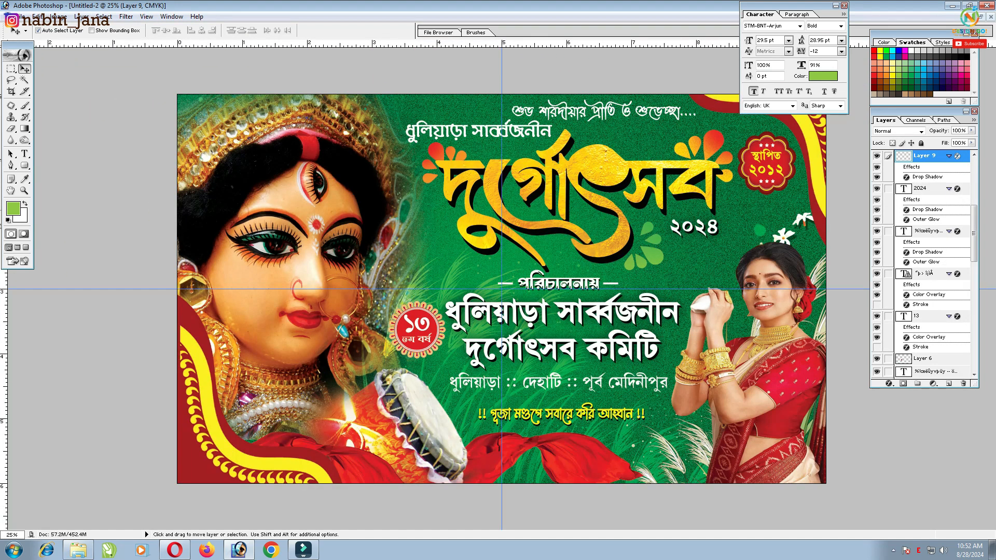
- Duplicate the flower pair twice, scaling and placing the flowers below the badge, by the woman's hands and beneath the title's start
left_click_drag(783, 233, 451, 263)
key("ctrl+t")
key("Return")
key("ctrl+t")
key("Return")
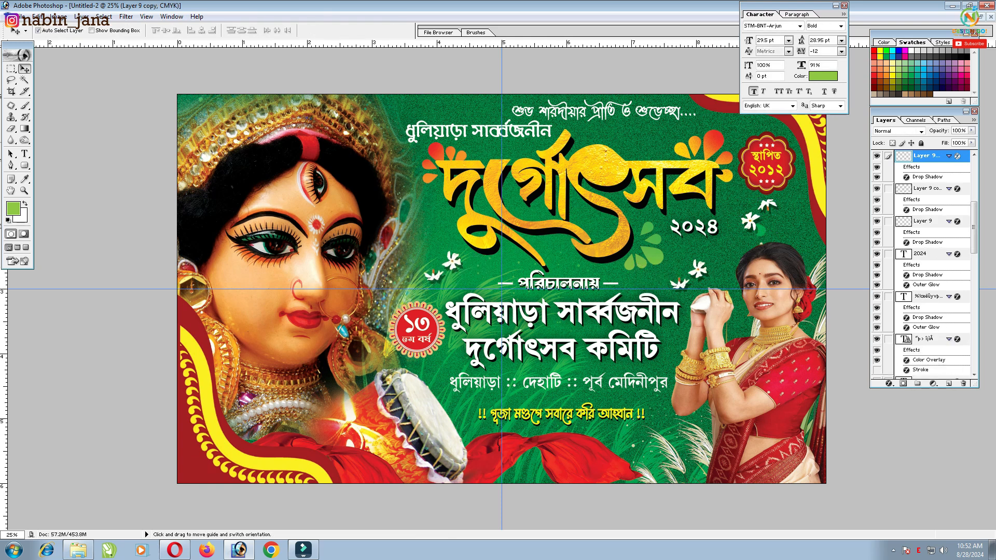
- Set the flower pair beneath the title's start to Overlay blending and move it up beside the title's first letter
left_click(921, 131)
left_click(900, 220)
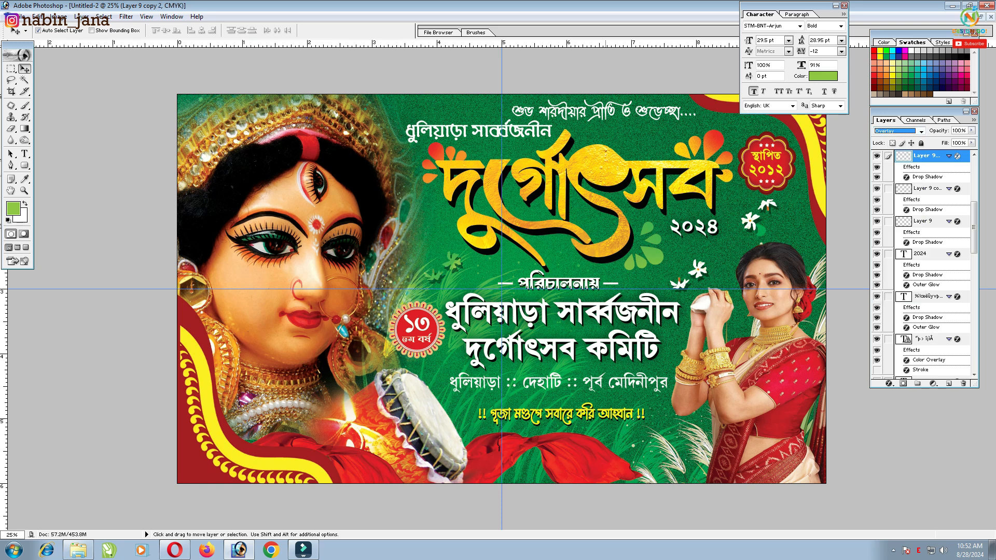
key("ctrl+t")
left_click_drag(452, 261, 444, 229)
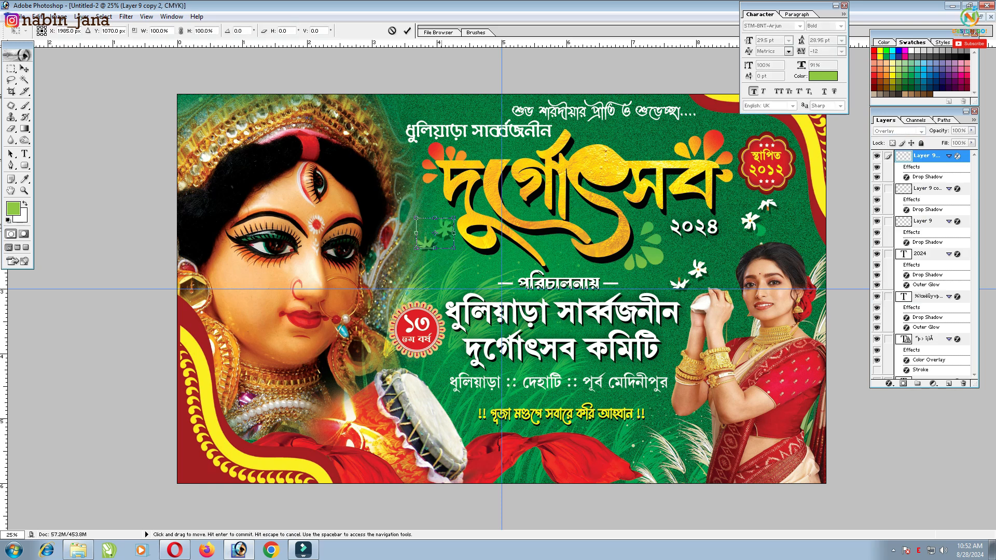
key("Return")
- Try Color Dodge blending on the flower pair beside the title's first letter and return it to Overlay
left_click(897, 131)
left_click(888, 200)
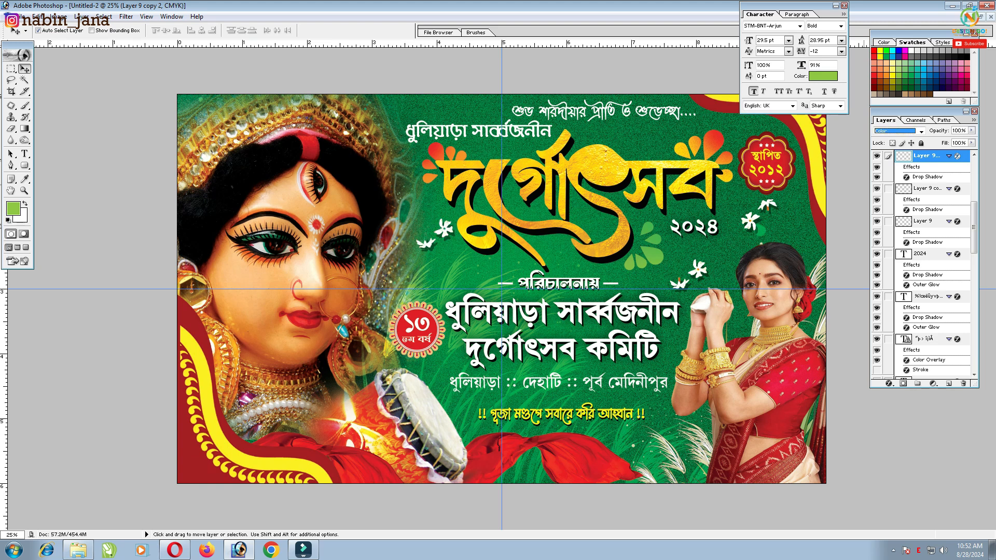
key("Down")
key("Down")
key("ctrl+minus")
key("ctrl+plus")
- Bring the orange leaf branch from Untitled-1 into the banner and fit it at the upper edge above the small line over the title
left_click(653, 253)
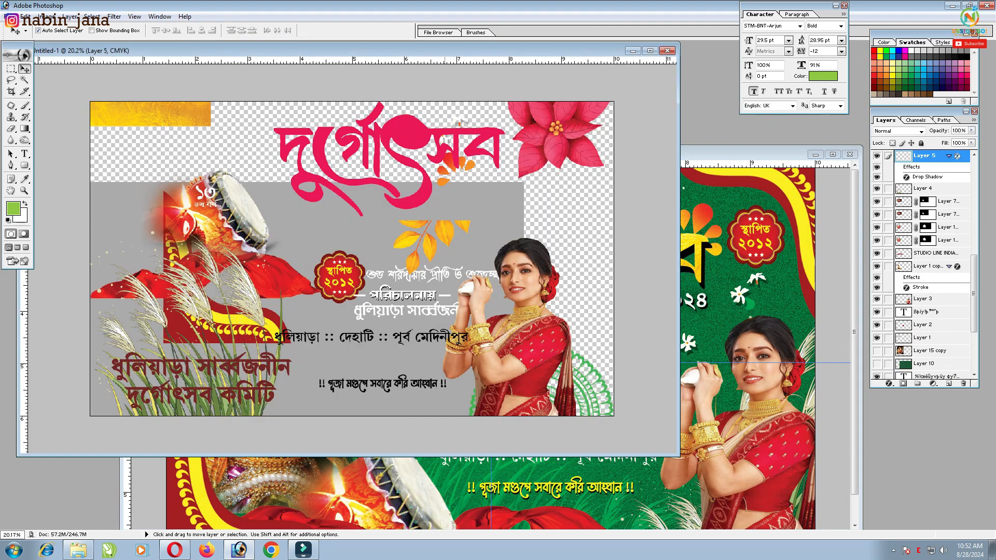
left_click_drag(430, 247, 403, 183)
key("ctrl+t")
left_click_drag(434, 212, 445, 209)
key("Return")
- Bring the pink flower from Untitled-1 into the banner's upper corner above the red badge and maximize the banner document
left_click(563, 130)
left_click_drag(563, 129, 757, 177)
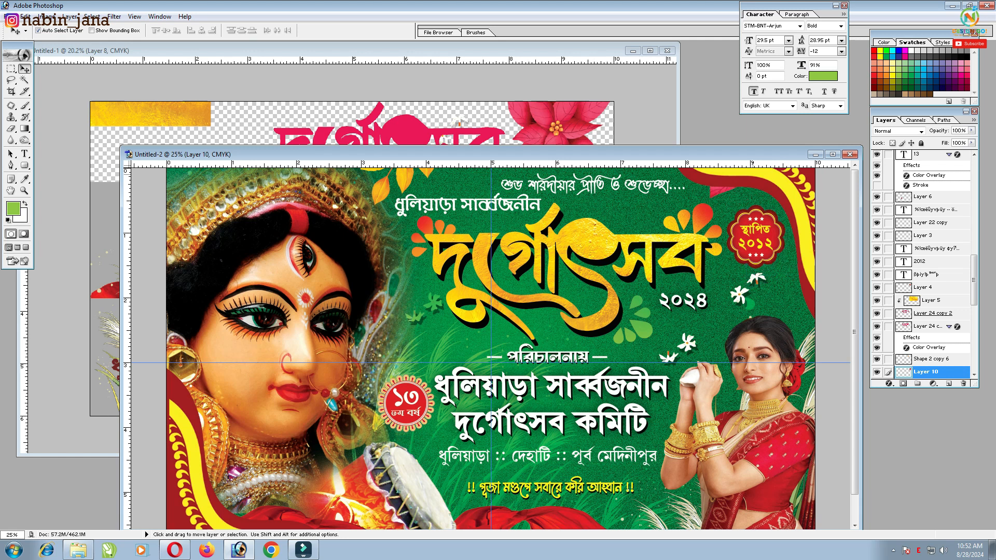
left_click_drag(596, 154, 450, 102)
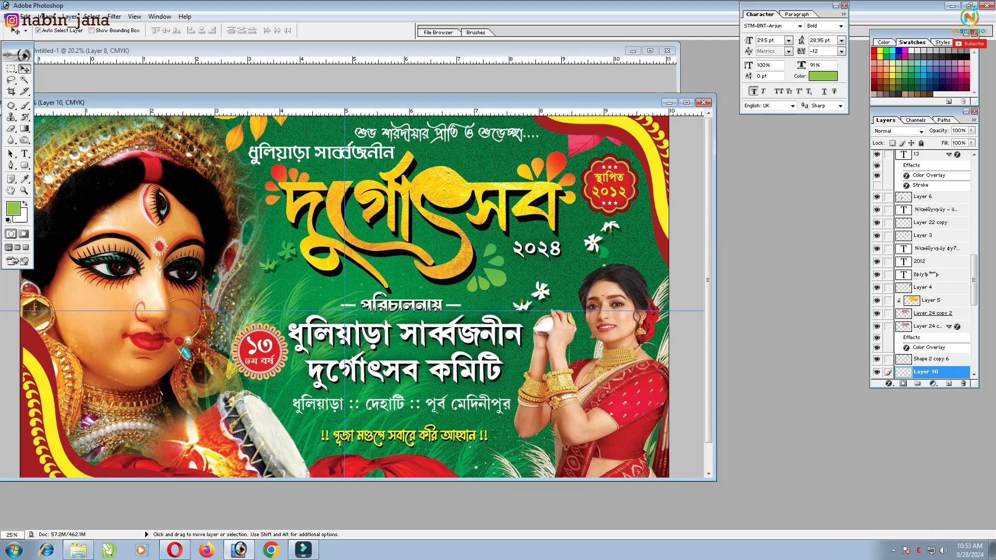
left_click(447, 133)
left_click(687, 102)
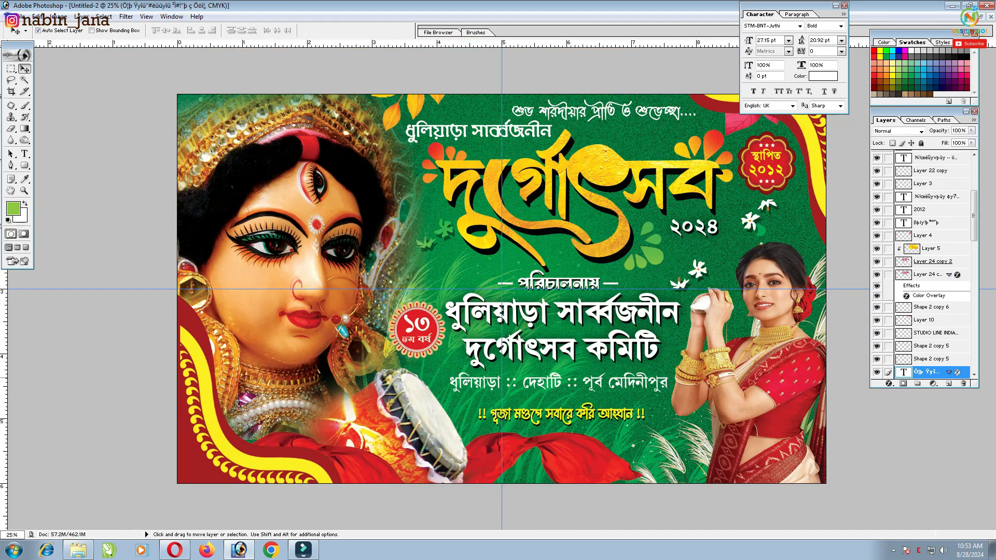
left_click(729, 351)
key("ctrl+l")
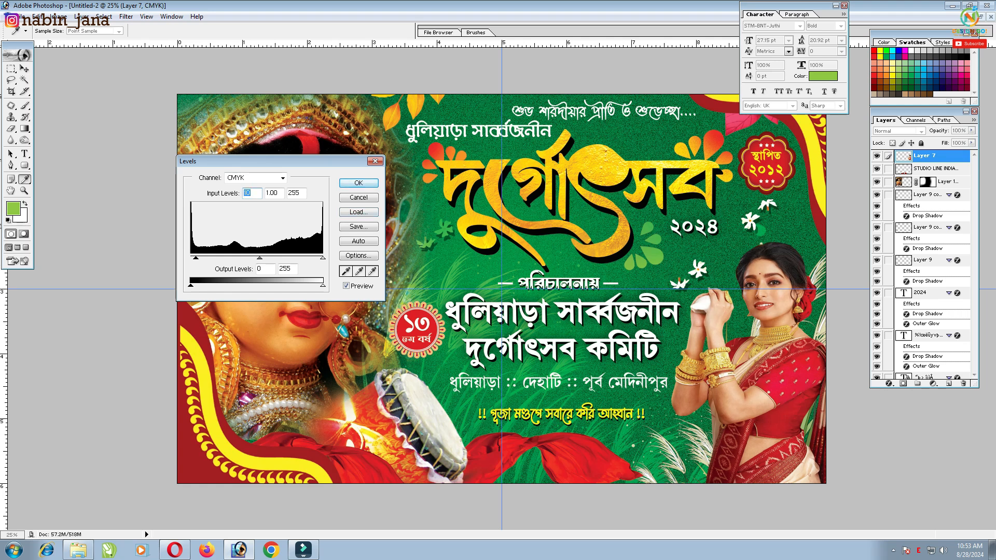
left_click(375, 160)
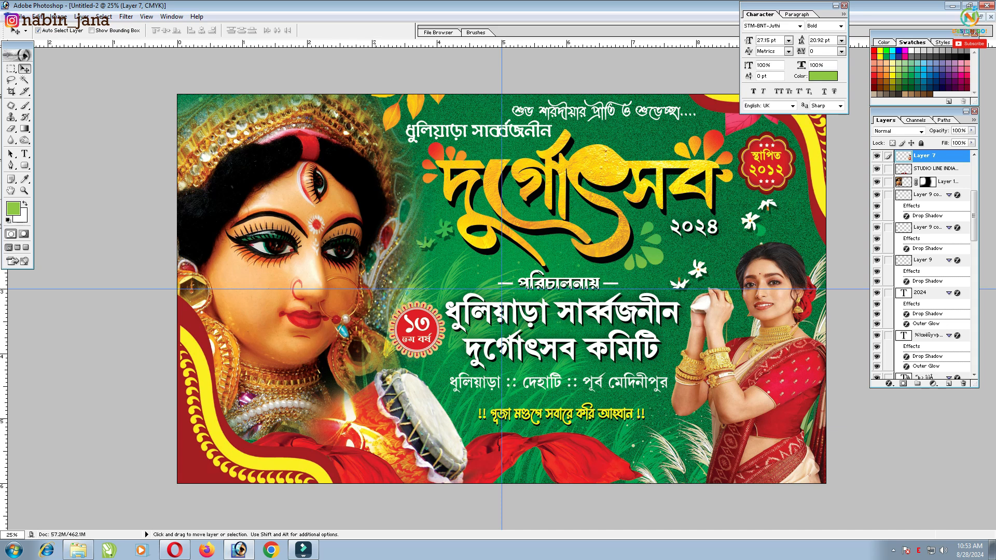
- Adjust the woman cut-out's Levels on the CMYK channel with input shadows at 18 and highlights at 238
key("ctrl+plus")
key("ctrl+plus")
left_click_drag(567, 349, 409, 308)
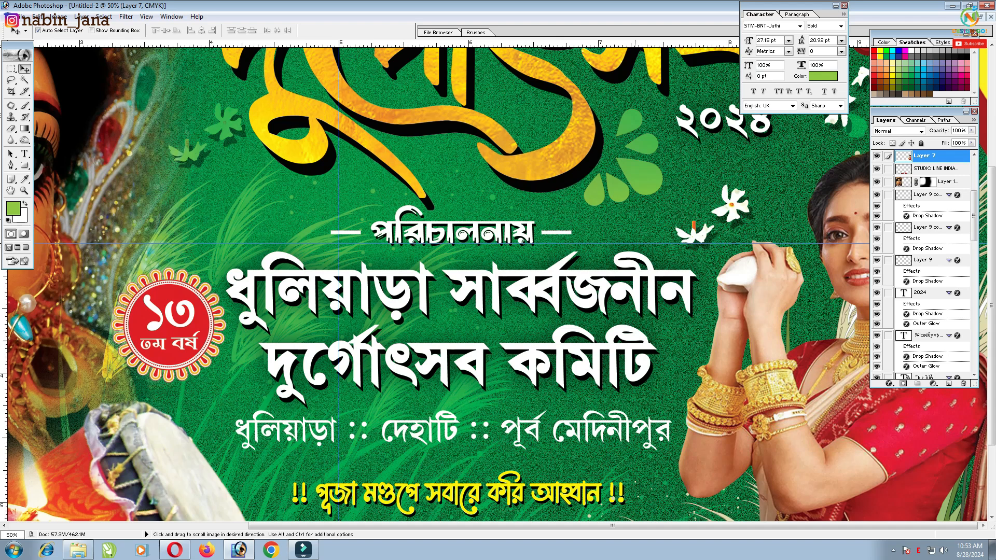
key("ctrl+plus")
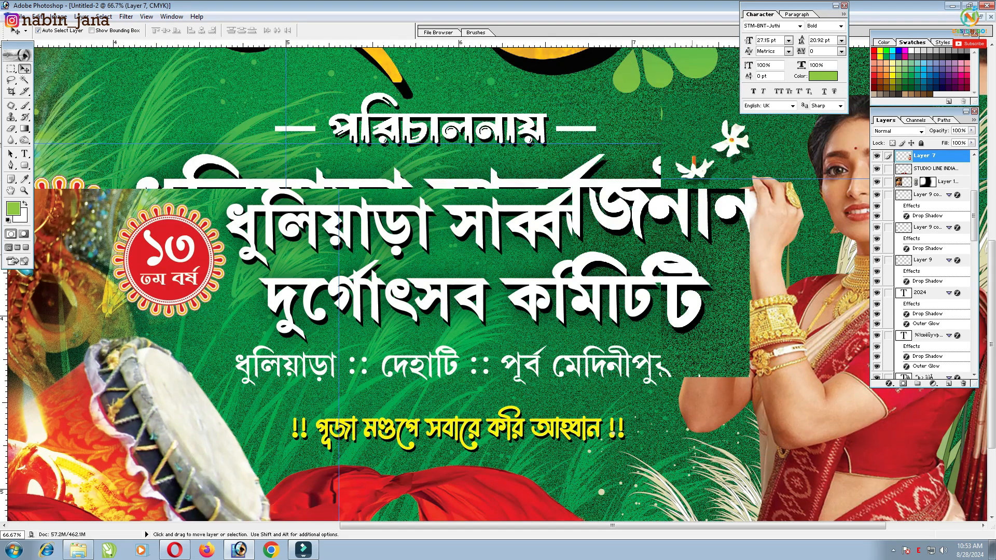
key("ctrl+minus")
key("ctrl+plus")
left_click_drag(649, 321, 486, 351)
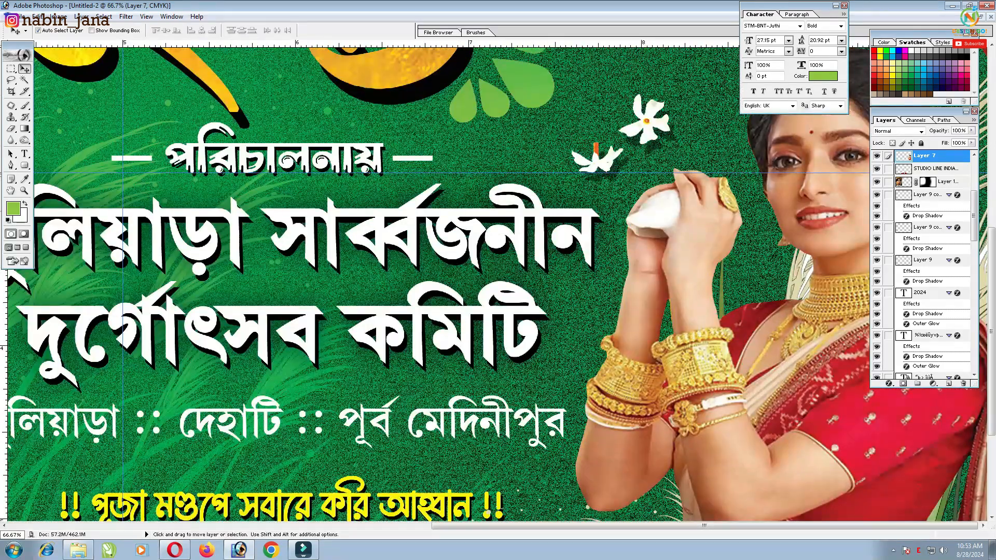
key("ctrl+l")
type("18")
left_click_drag(322, 257, 314, 258)
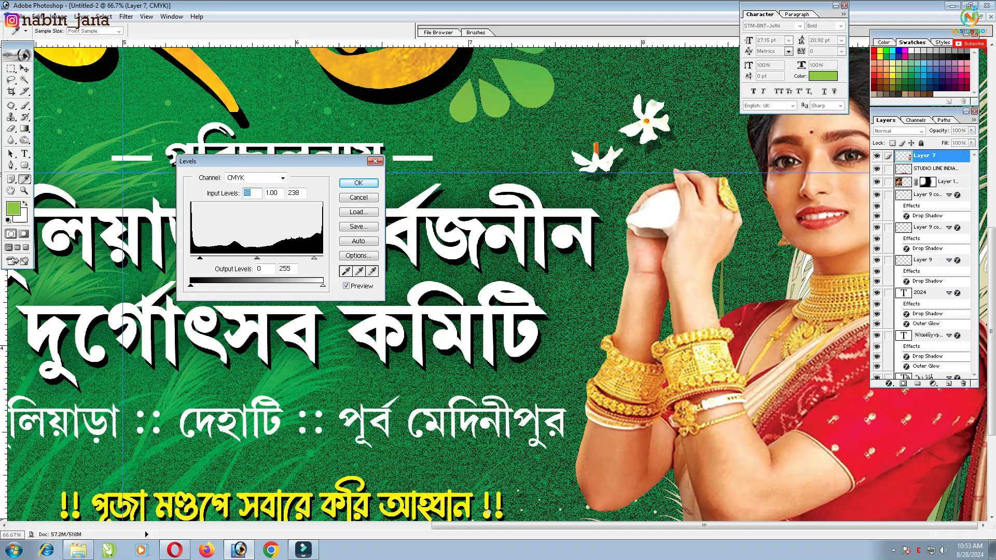
key("Return")
key("v")
key("ctrl+minus")
key("ctrl+minus")
key("ctrl+minus")
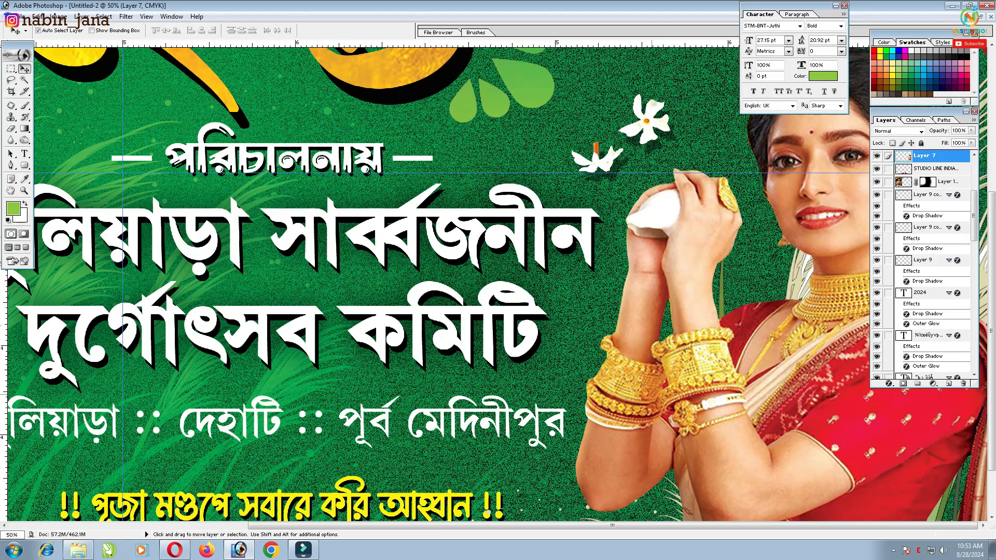
- Examine the round badge, committee name and gold title up close, ending at the petals by the title's last letter
left_click(944, 320)
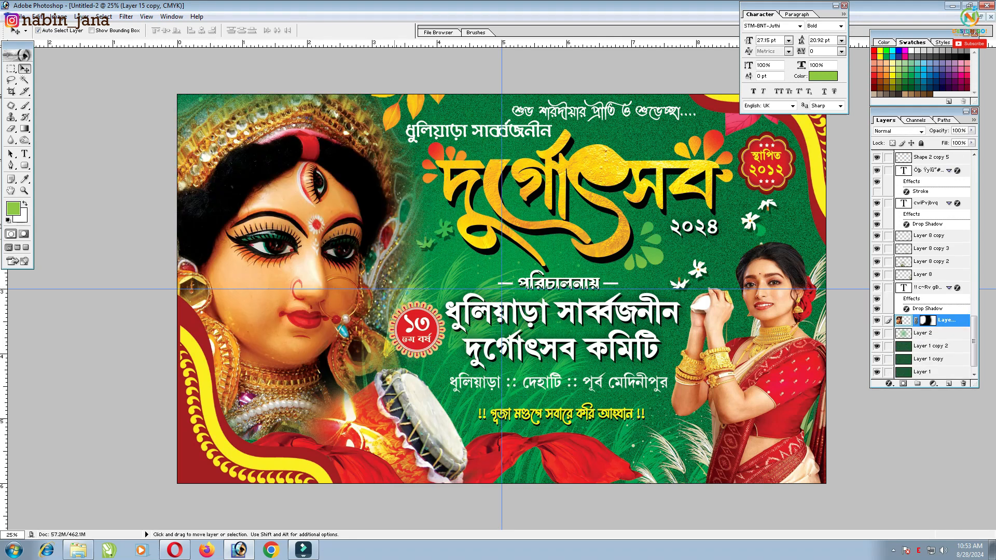
key("alt+shift+bracketright")
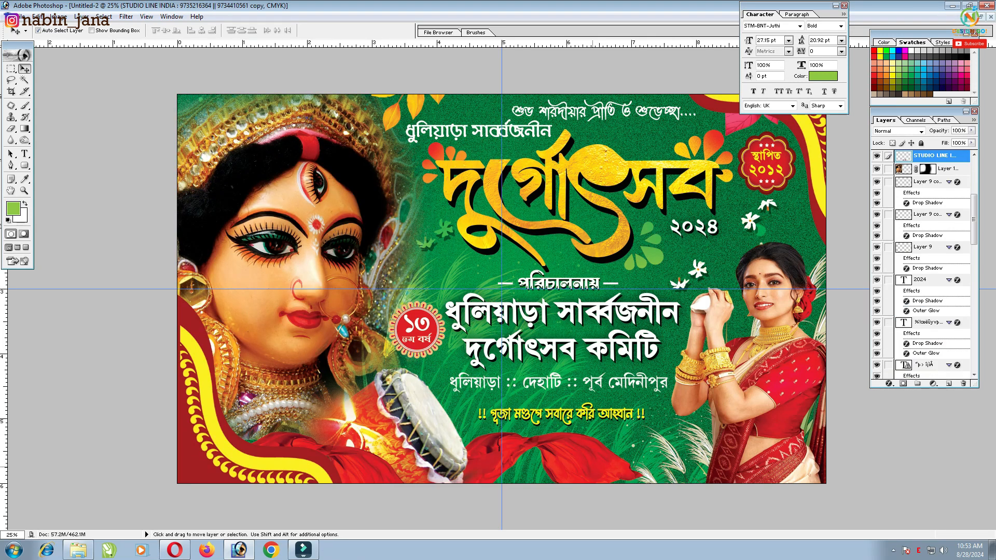
key("ctrl+equal")
key("ctrl+equal")
key("ctrl+equal")
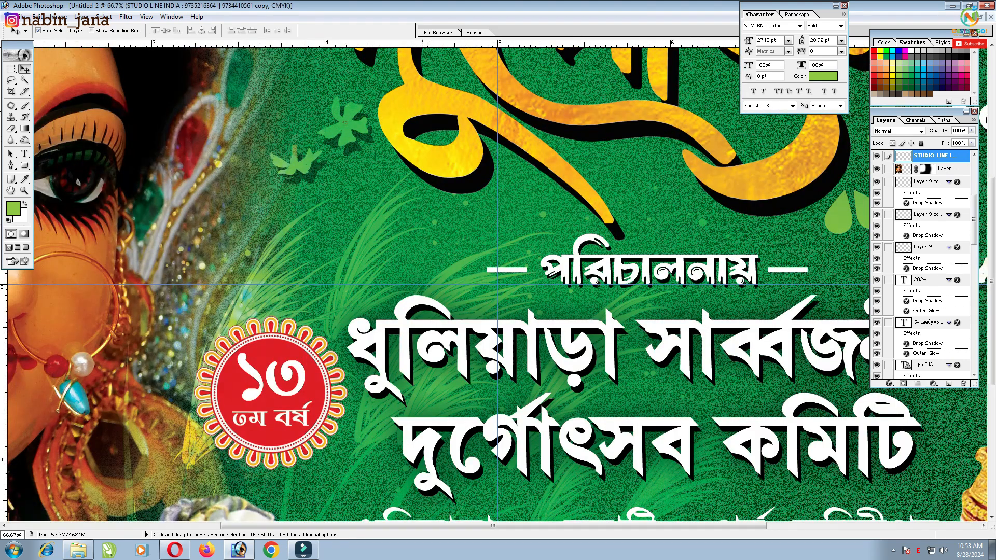
left_click_drag(707, 259, 414, 541)
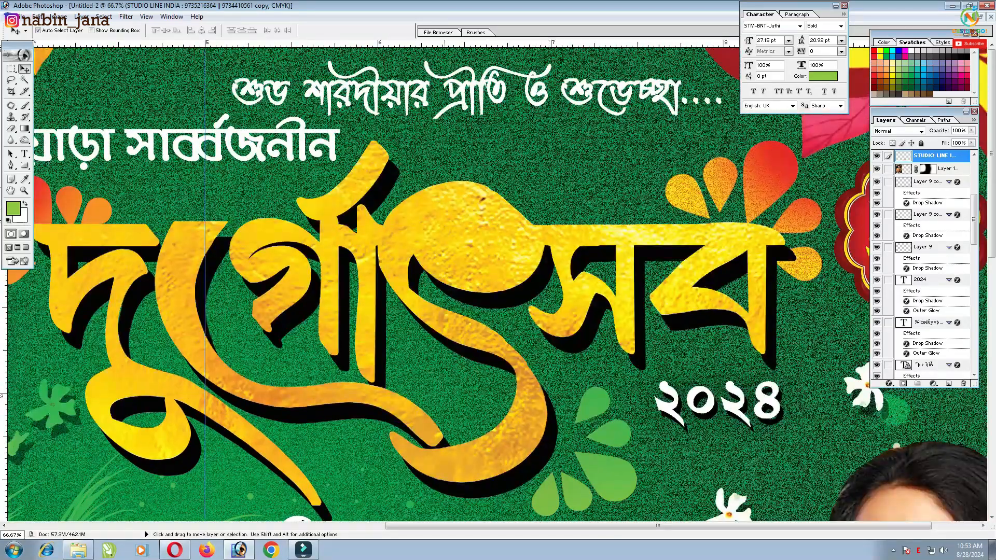
key("ctrl+equal")
left_click_drag(726, 260, 357, 322)
- Select the orange petal shape at the title's end and toggle its visibility to check which layer it is
left_click_drag(566, 251, 571, 228)
key("ctrl+z")
right_click(543, 187)
left_click(564, 195)
left_click(876, 372)
left_click(876, 372)
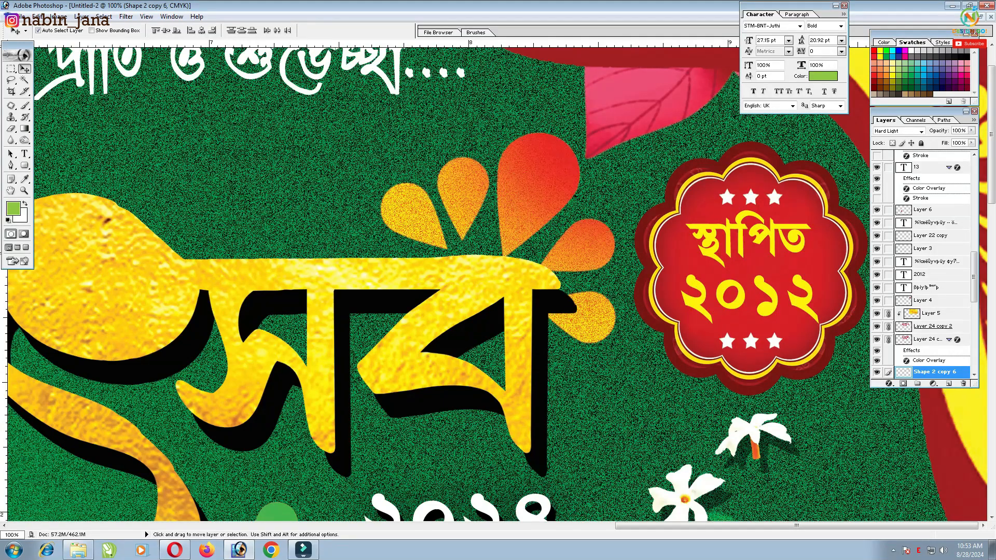
- Check the blending mode of the orange petals at the title's end and examine their texture up close
left_click(921, 132)
key("Return")
key("ctrl+plus")
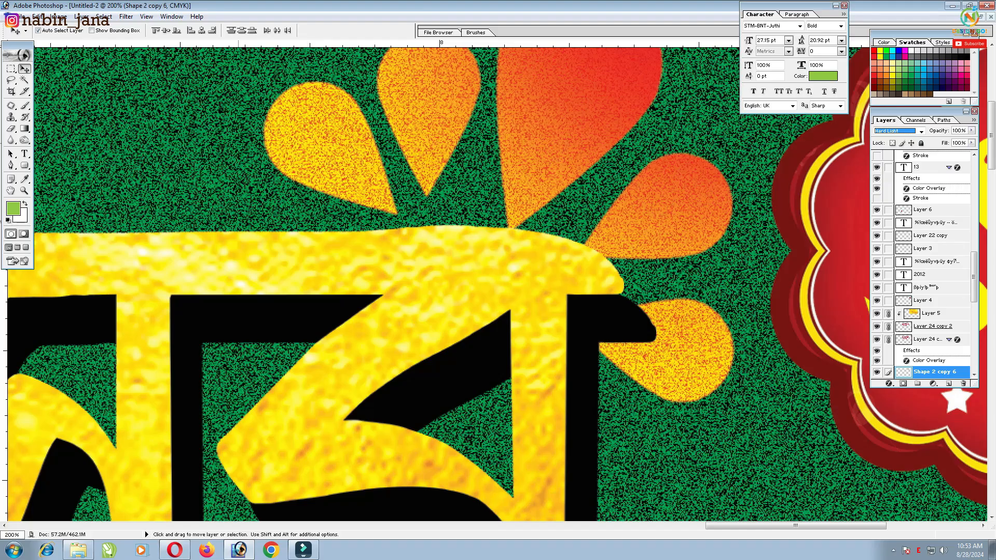
key("ctrl+minus")
key("ctrl+plus")
key("ctrl+minus")
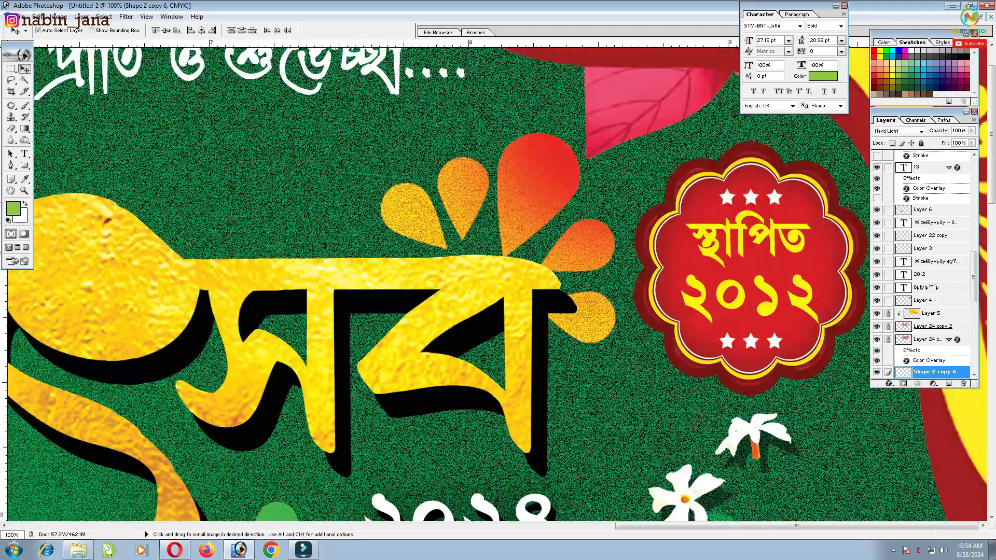
- Set the orange and red petal cluster at the title's first letter to Hard Light blending
left_click_drag(94, 233, 913, 239)
left_click_drag(311, 270, 578, 234)
left_click_drag(537, 193, 346, 171)
left_click(347, 171)
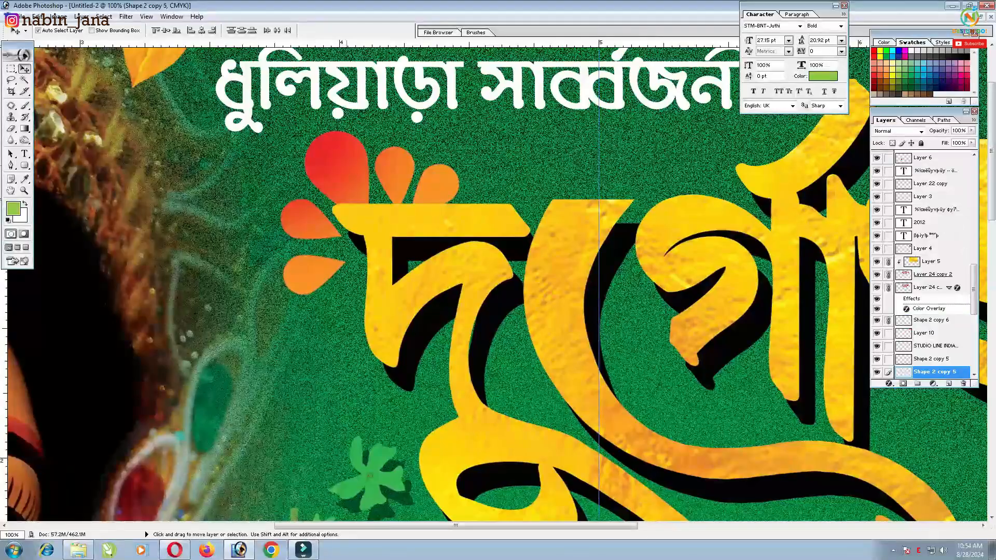
left_click(916, 131)
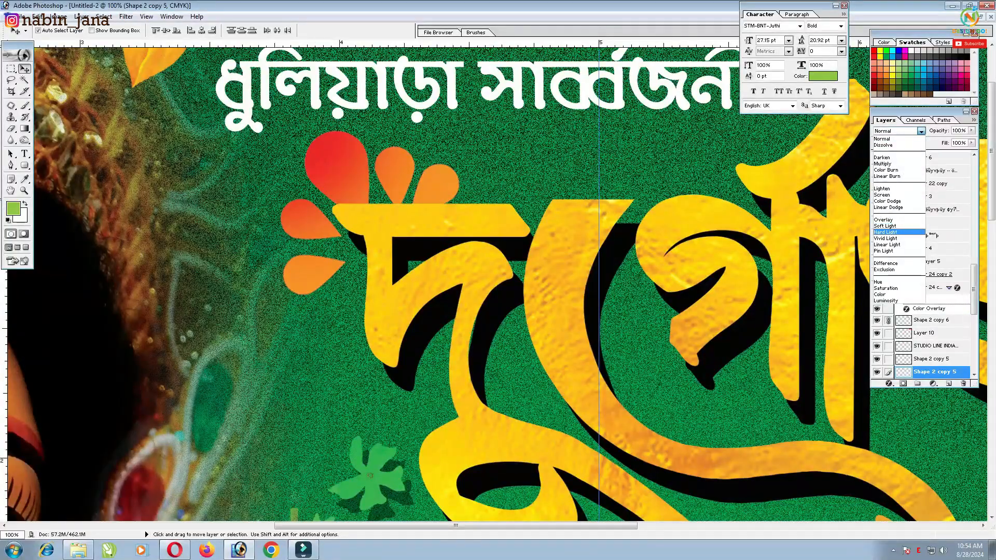
left_click(905, 232)
- Try Hard Light blending on the light-green petal cluster beside the gold title's tail, and undo it
left_click_drag(564, 357, 310, 105)
left_click_drag(726, 363, 384, 212)
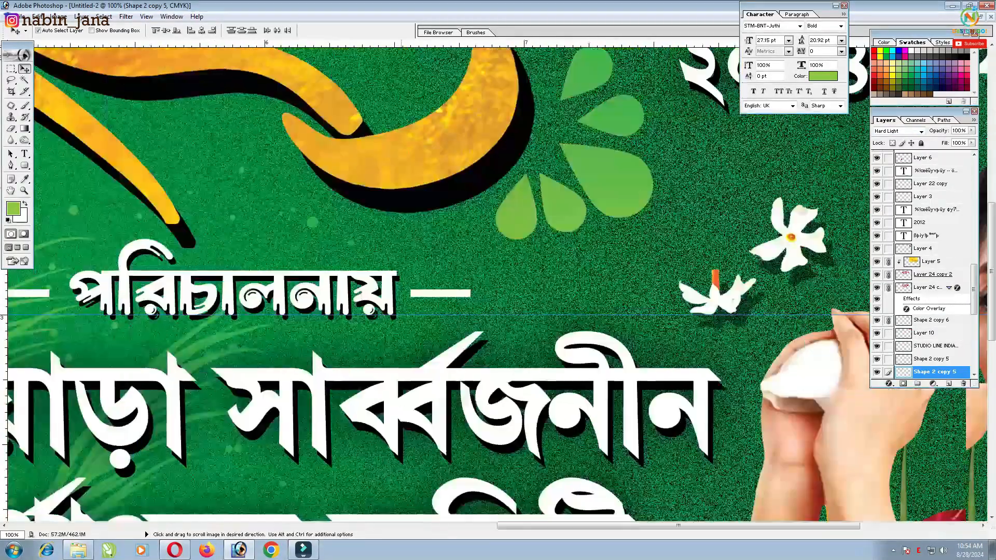
left_click_drag(646, 244, 592, 312)
left_click(932, 358)
left_click(916, 131)
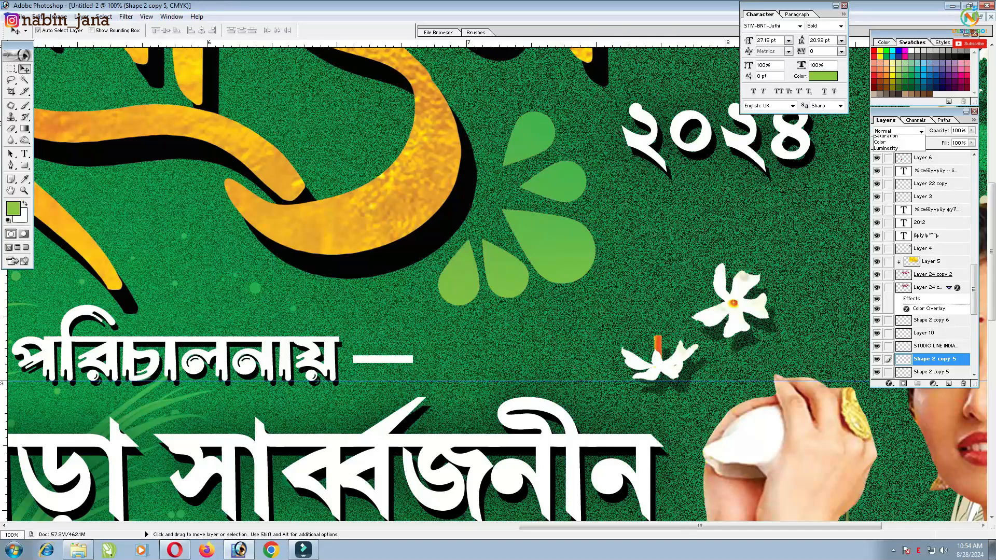
left_click(887, 232)
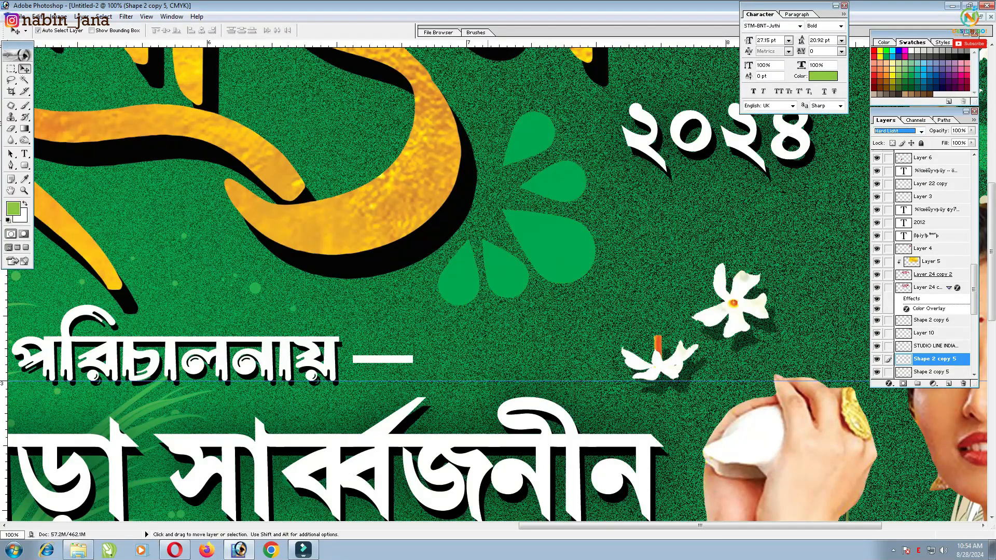
key("ctrl+alt+z")
- Check the whole banner's pixel dimensions, document size and resolution in the Image Size settings without changing them
key("ctrl+minus")
key("ctrl+minus")
key("ctrl+minus")
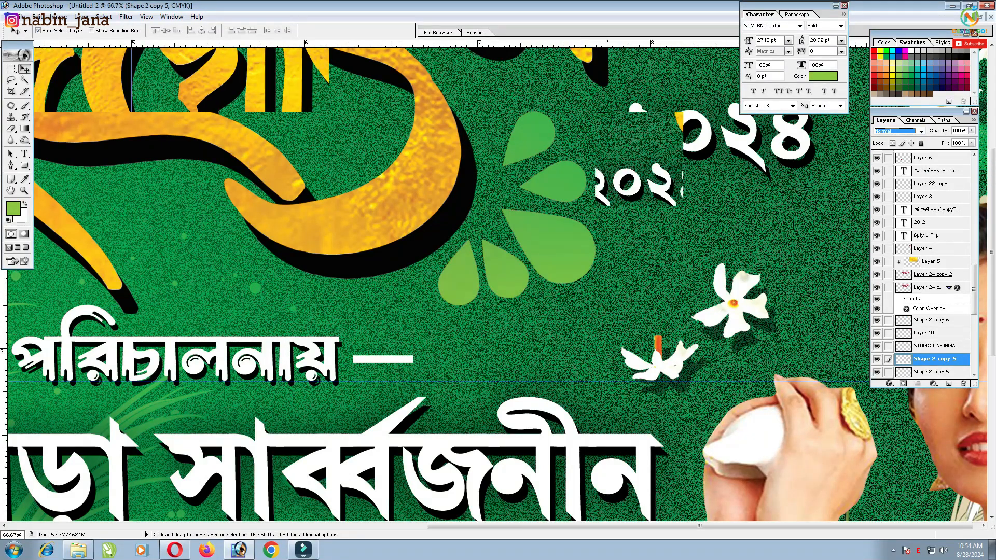
left_click_drag(607, 332, 588, 296)
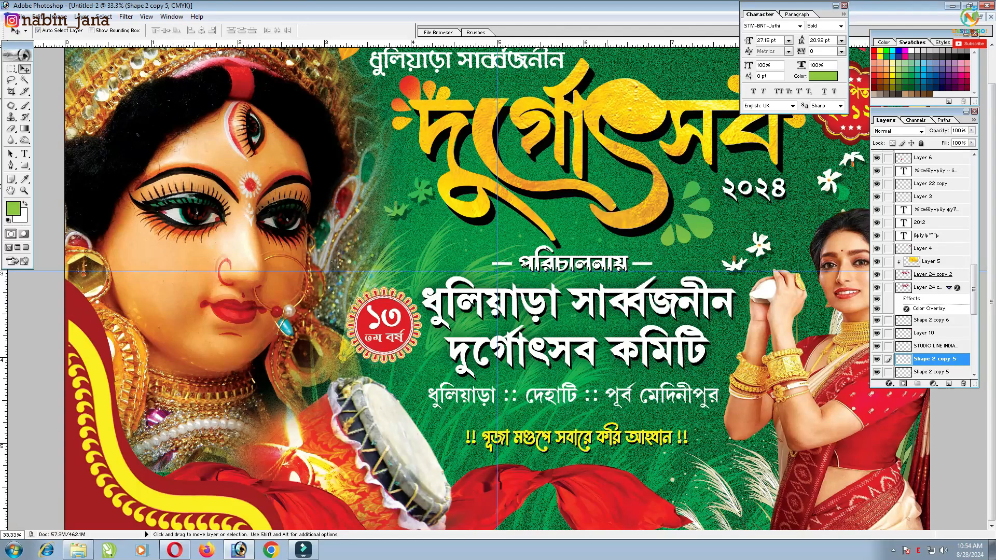
key("ctrl+minus")
key("ctrl+alt+i")
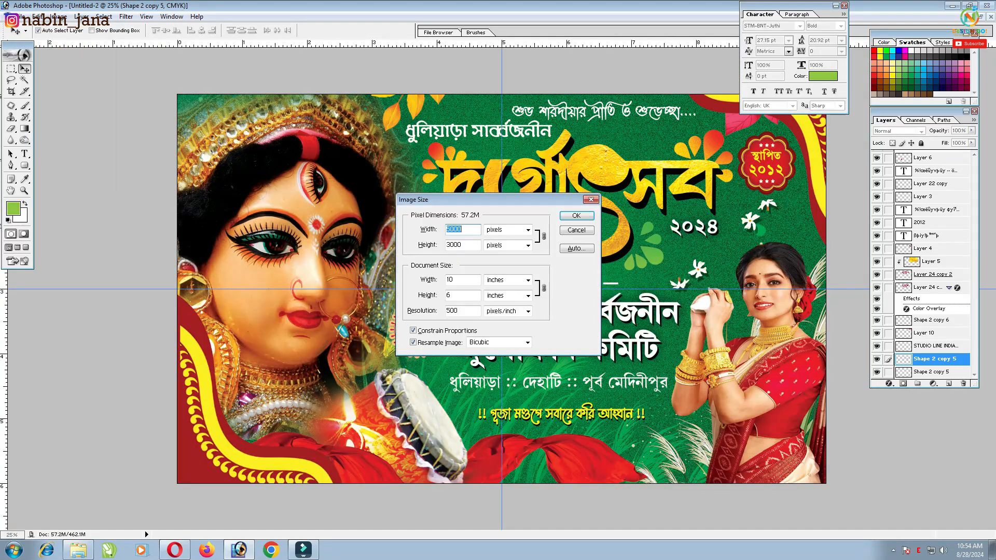
left_click(591, 200)
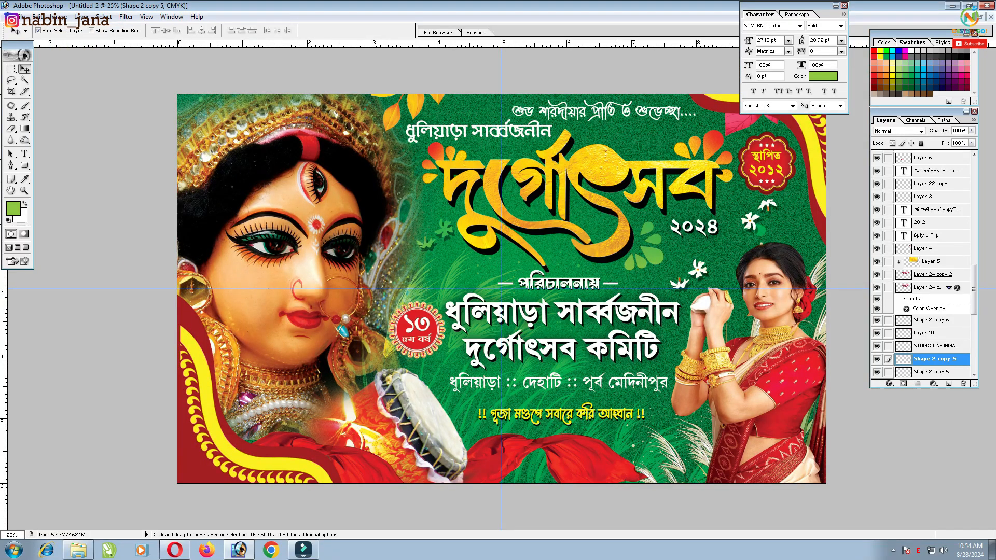
- Switch to the Opera browser and browse the Puja banner listings on designgonabin.com and the Design Go! channel's videos on YouTube
key("alt+Tab")
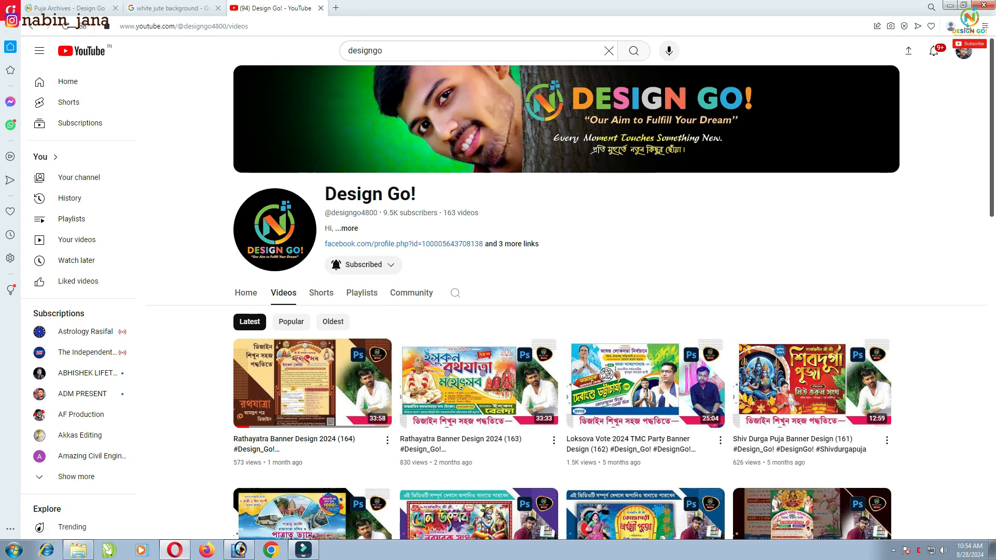
left_click(70, 8)
scroll(576, 314, "down", 5)
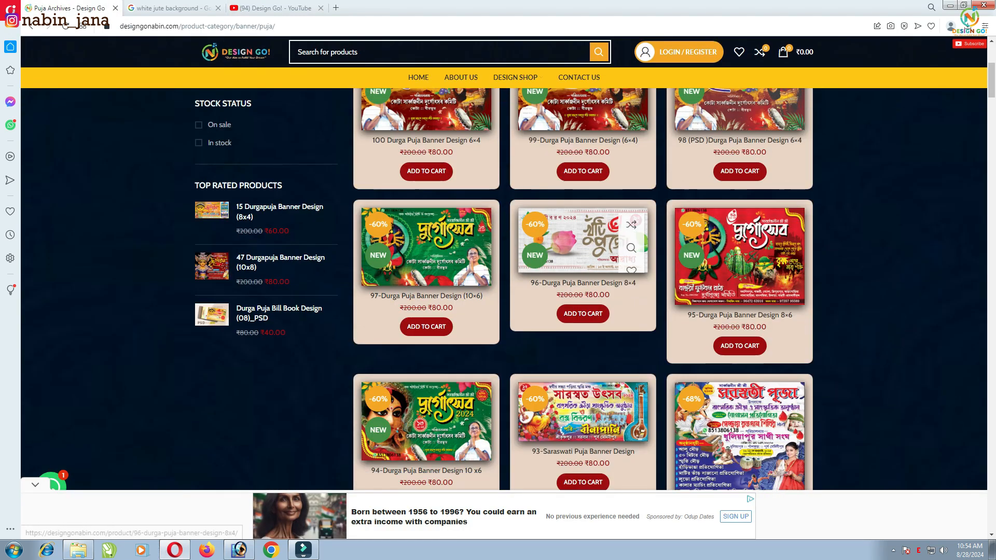
scroll(425, 260, "down", 3)
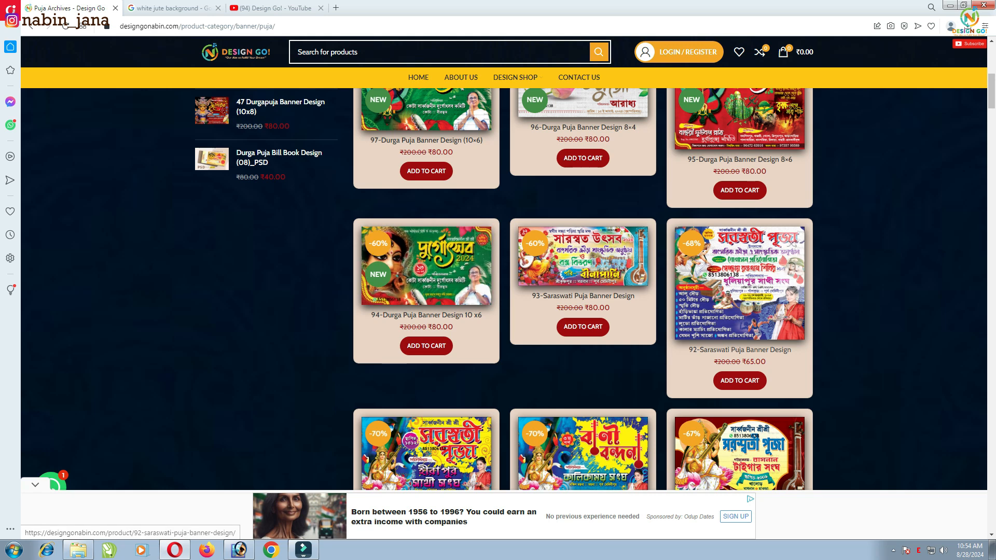
scroll(441, 260, "up", 3)
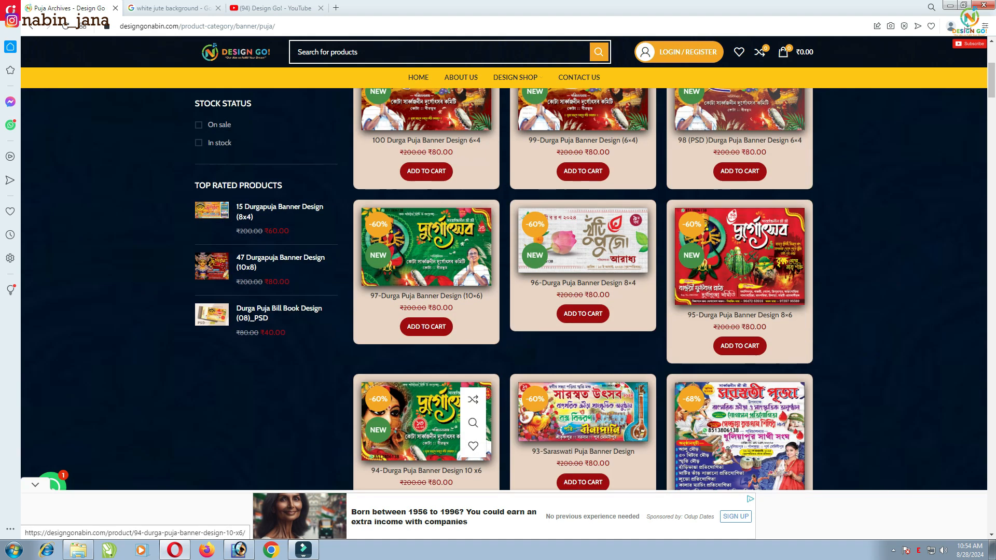
scroll(441, 264, "down", 8)
scroll(441, 264, "up", 12)
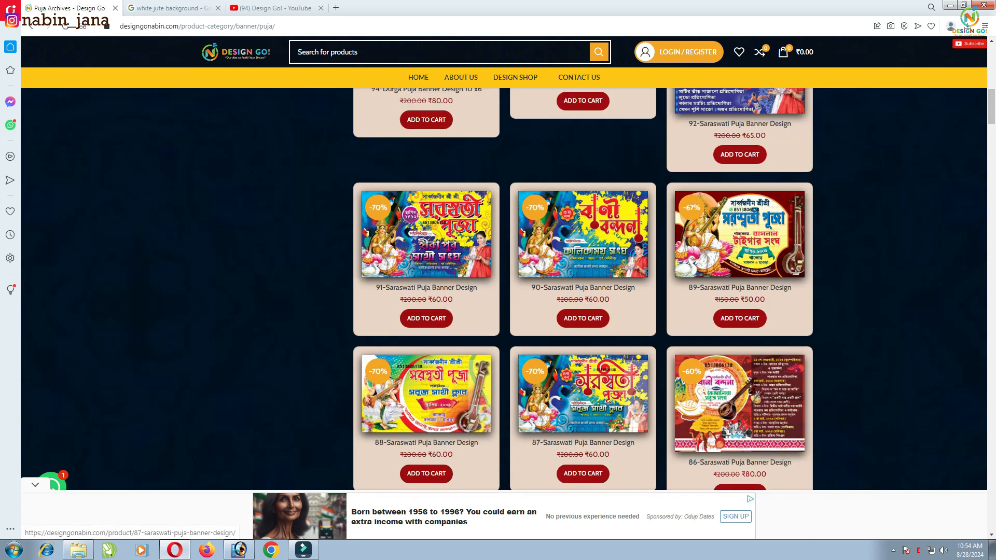
scroll(742, 311, "down", 4)
scroll(741, 311, "up", 4)
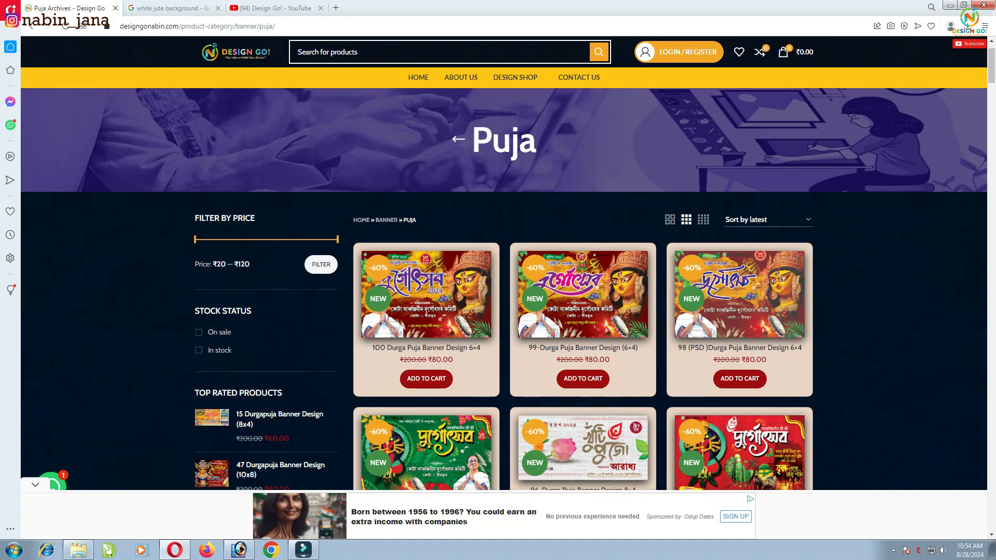
left_click(238, 550)
left_click(175, 550)
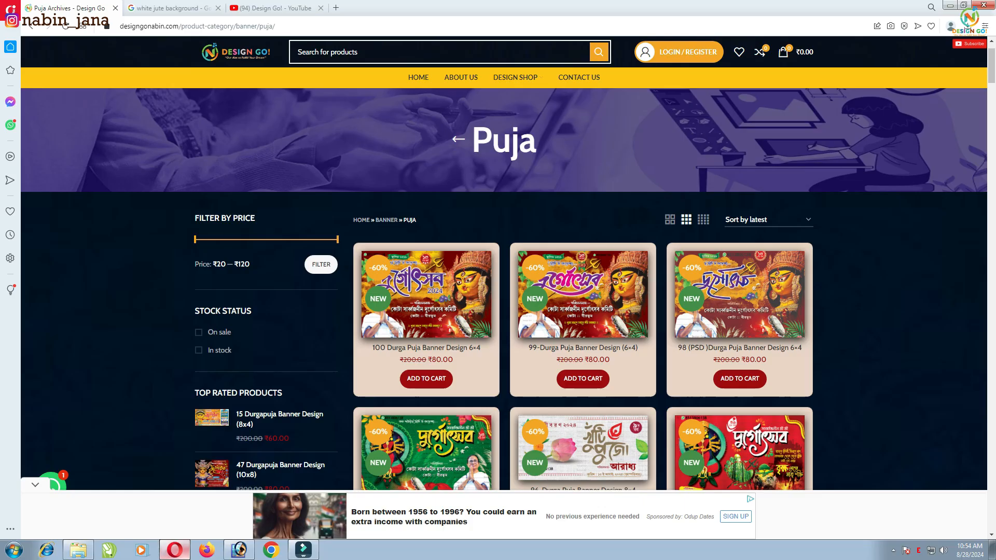
scroll(436, 332, "down", 5)
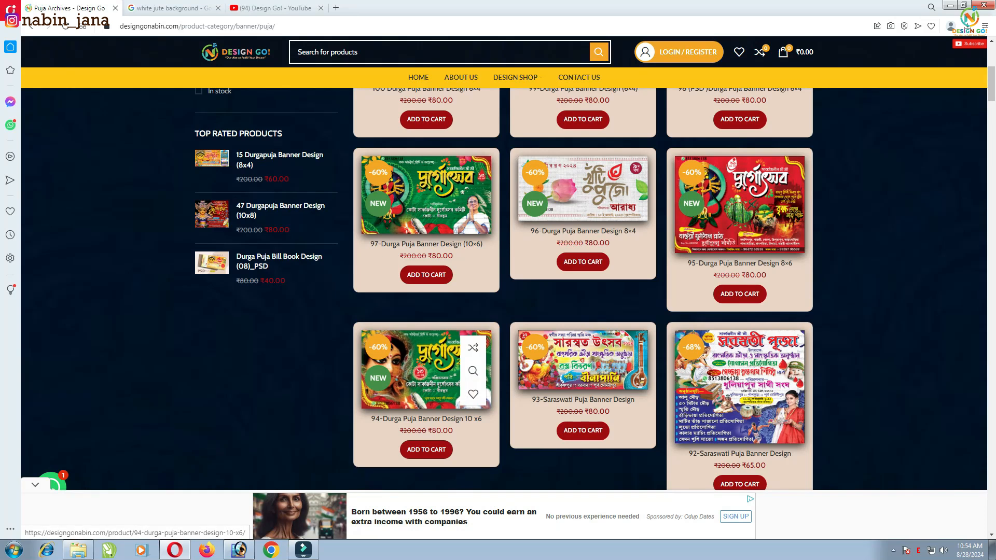
scroll(436, 363, "up", 4)
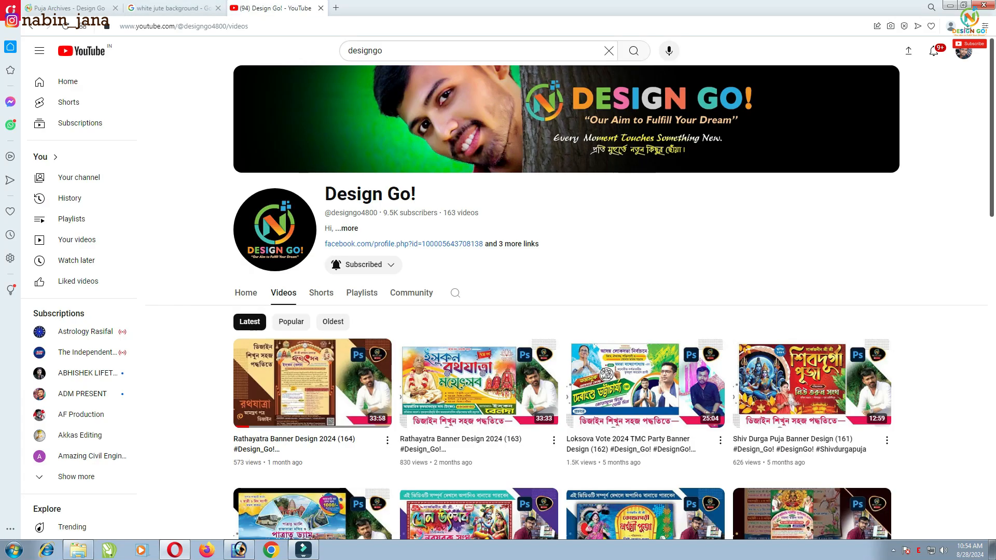
scroll(646, 324, "down", 4)
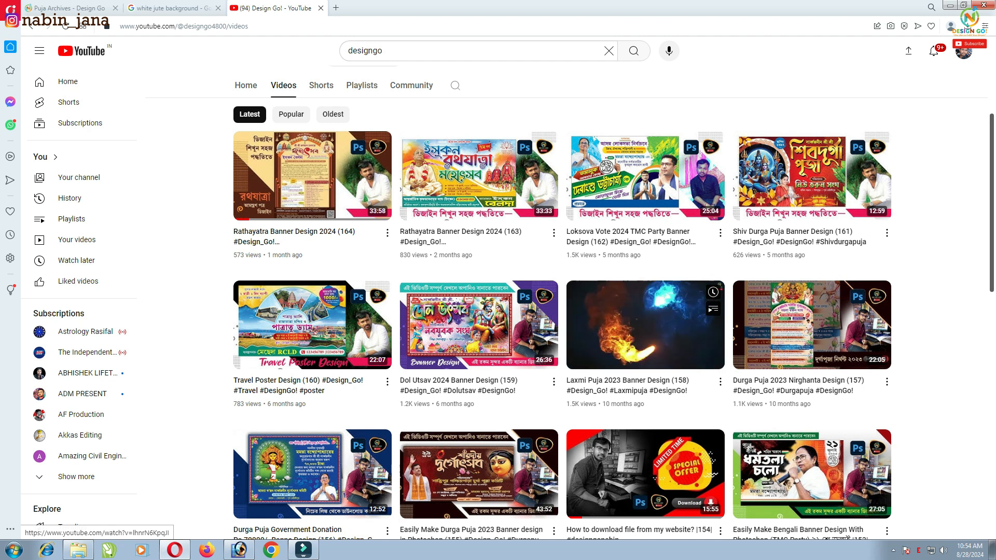
scroll(645, 324, "down", 3)
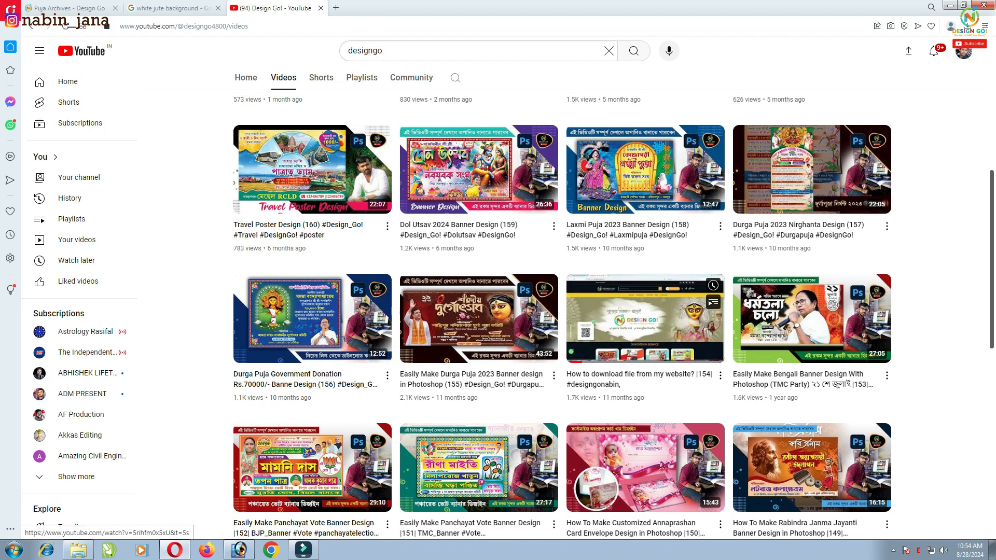
- Switch back to Photoshop and save a layered PSD copy of the banner as PSD--- in New folder on the Desktop
left_click(239, 550)
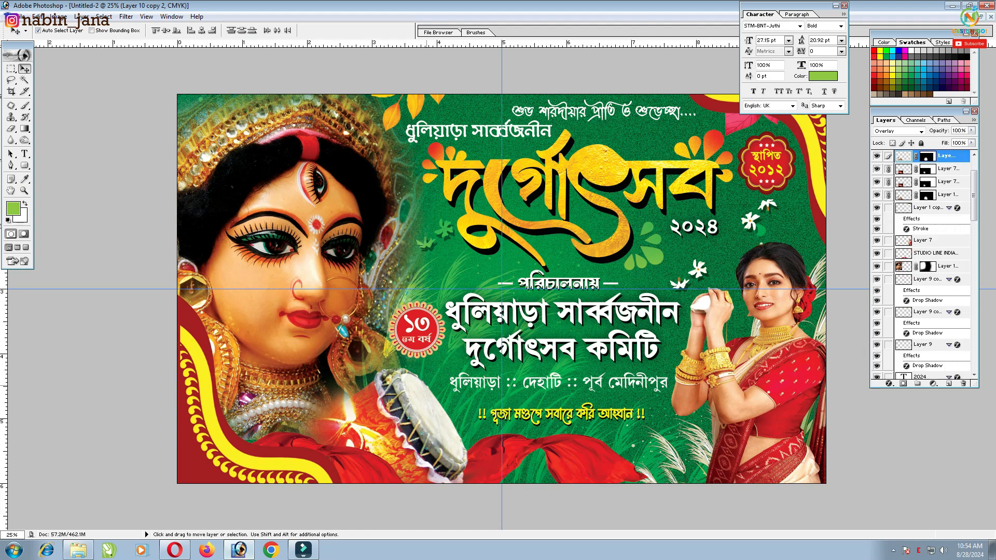
key("ctrl+alt+s")
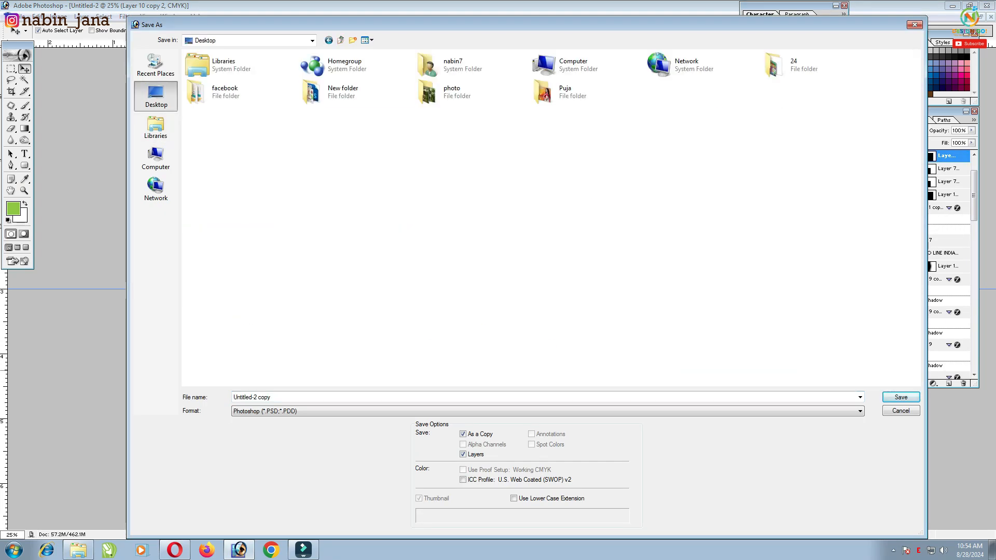
double_click(334, 91)
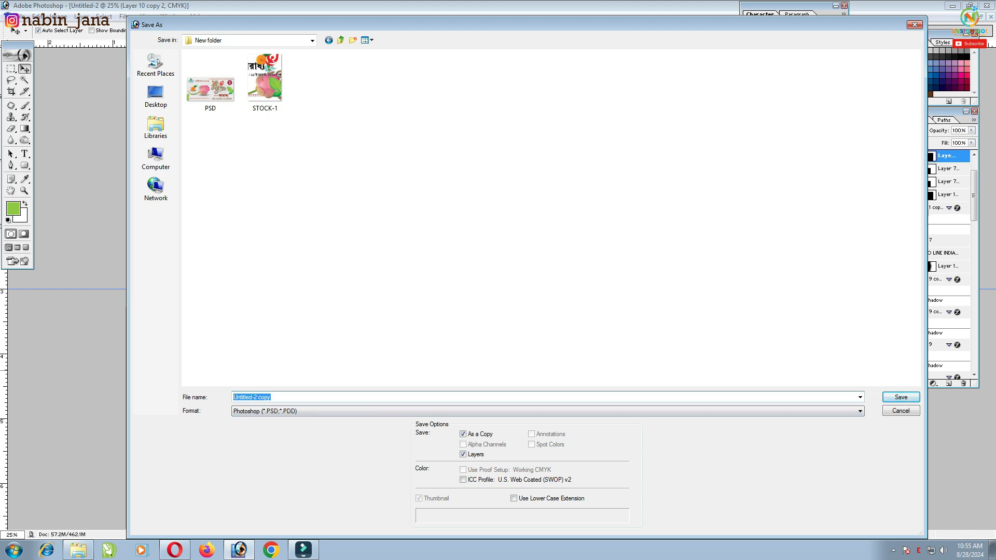
type("PSD")
key("Return")
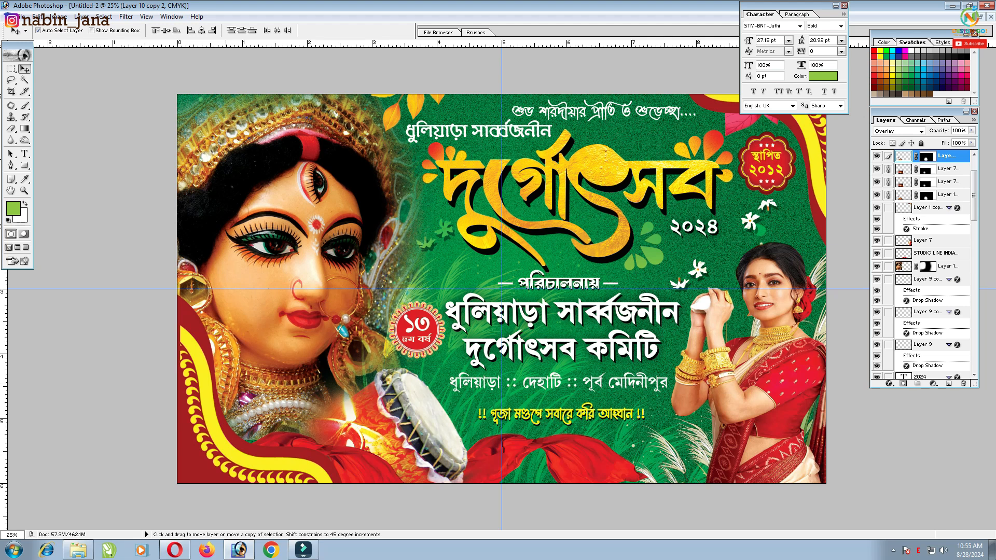
- Save a TIFF copy named 10 x6 TIFF in New folder, using LZW compression, IBM PC byte order and discarded layers
key("ctrl+alt+s")
left_click(548, 412)
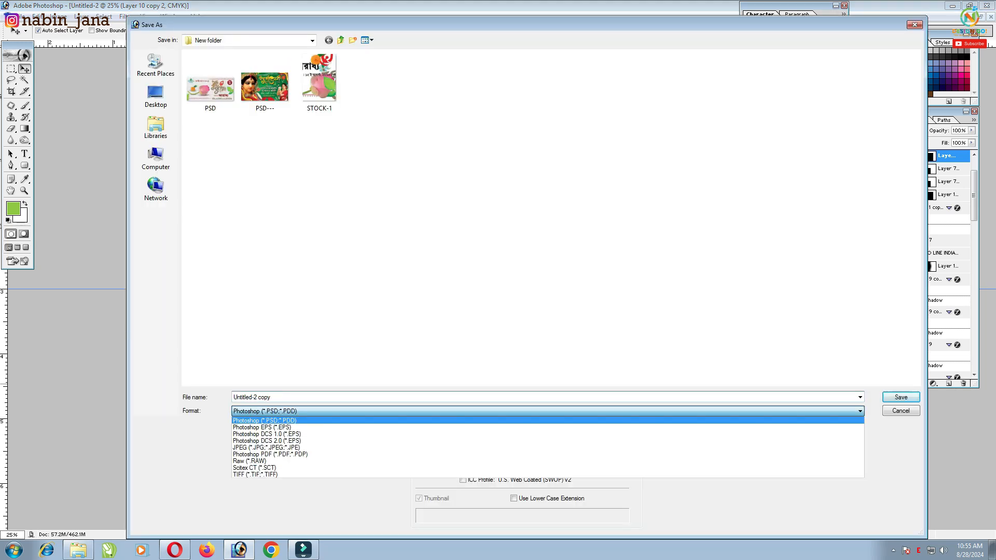
left_click(547, 476)
type("TIFF")
type("10x6")
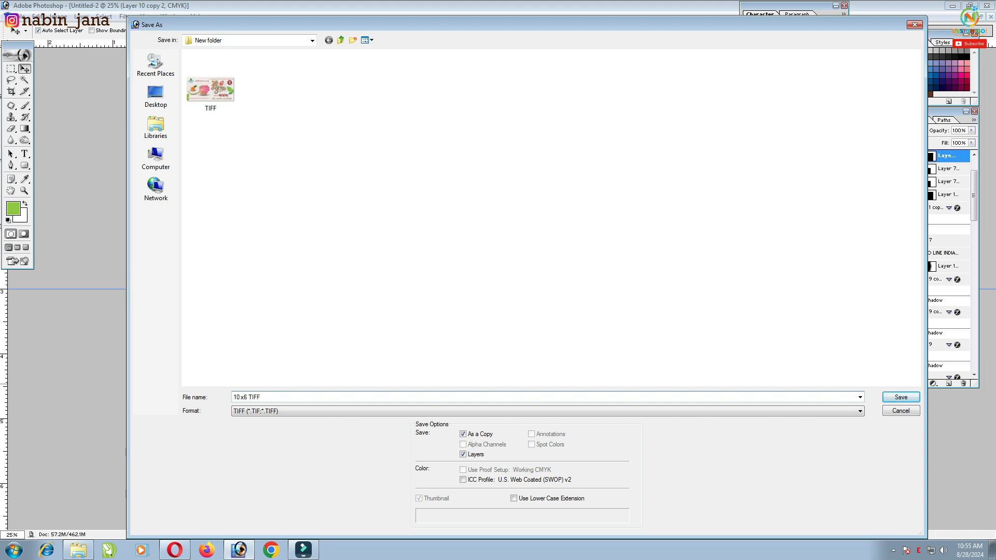
key("Return")
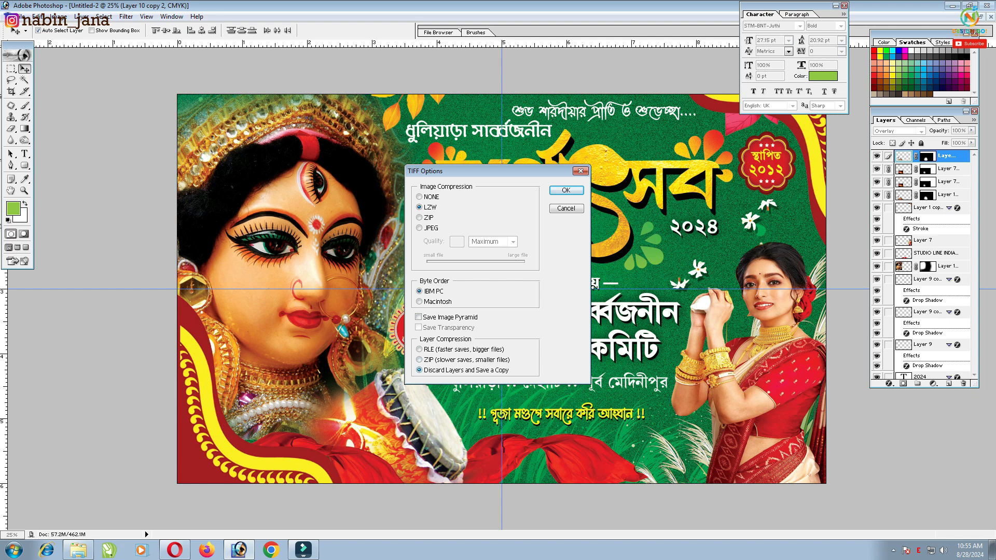
key("Return")
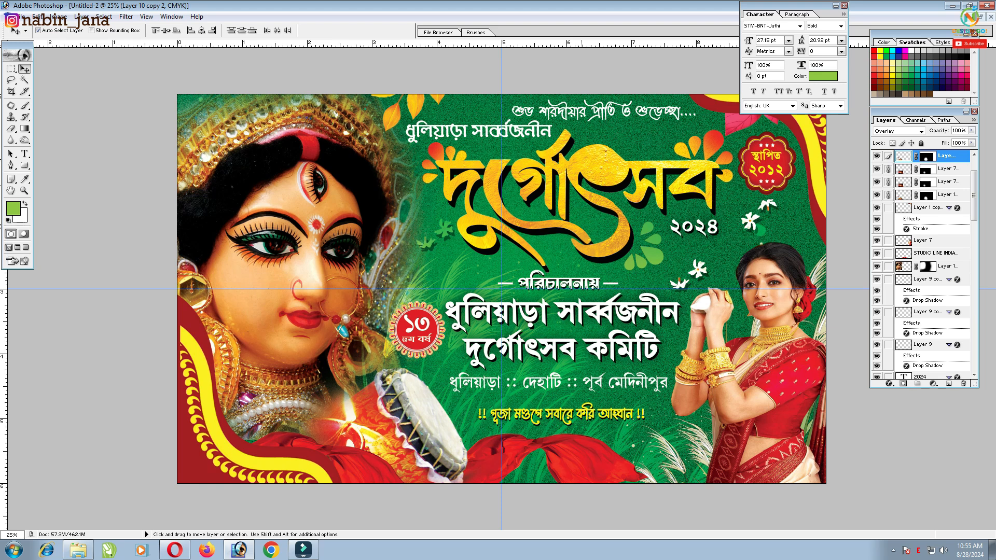
- Save a JPEG copy of the CMYK banner named 10 x6 Jpeg in New folder with the offered JPEG options
key("ctrl+shift+s")
left_click(547, 411)
key("Down")
key("Down")
key("Down")
key("Down")
key("Return")
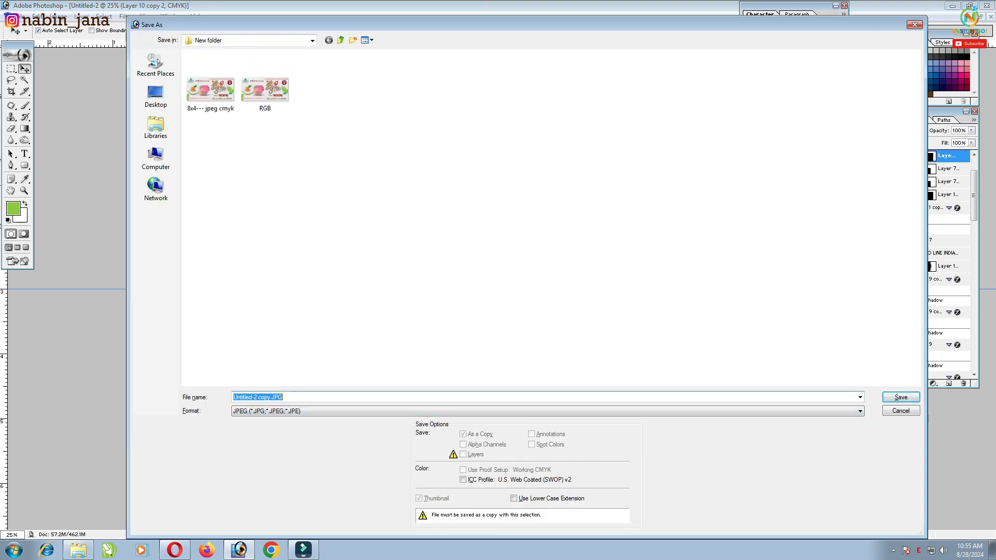
key("BackSpace")
type("10 x6 Jpeg")
key("Return")
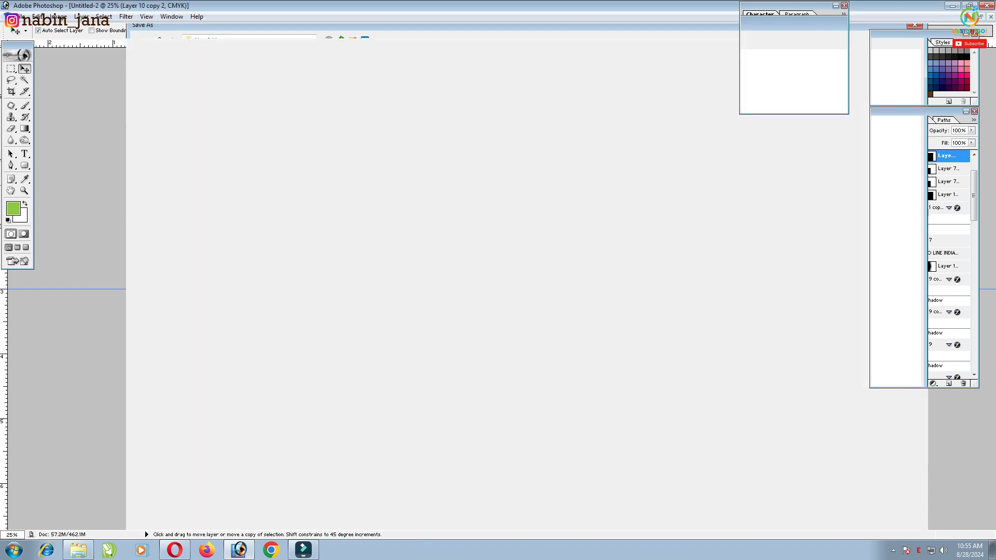
key("Return")
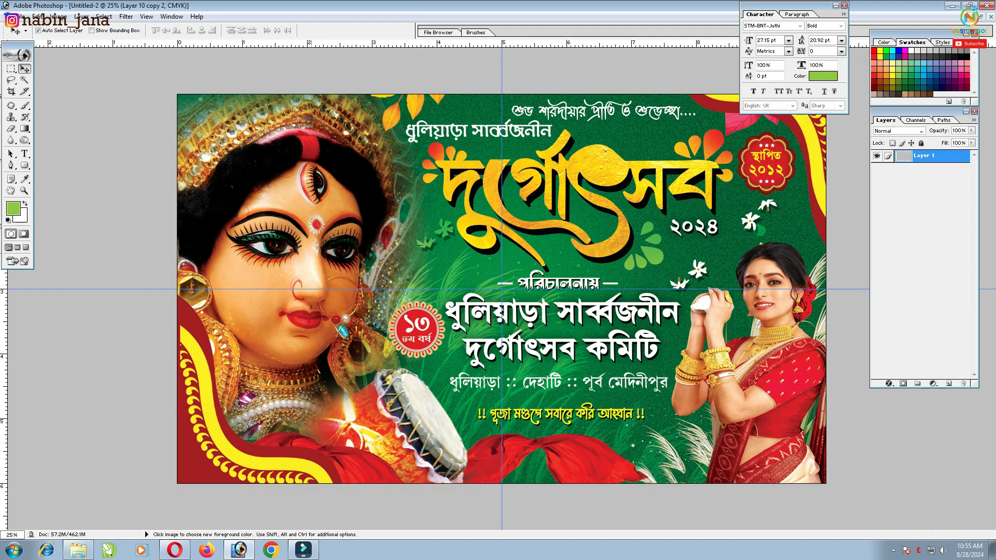
- Open the 10 x6 Jpeg file from New folder
left_click(20, 17)
left_click(31, 37)
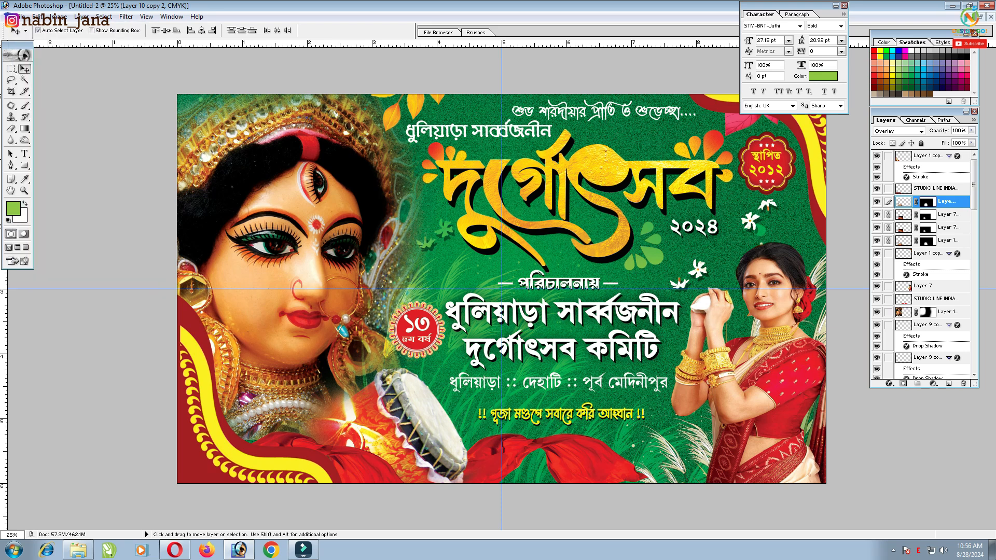
left_click(485, 93)
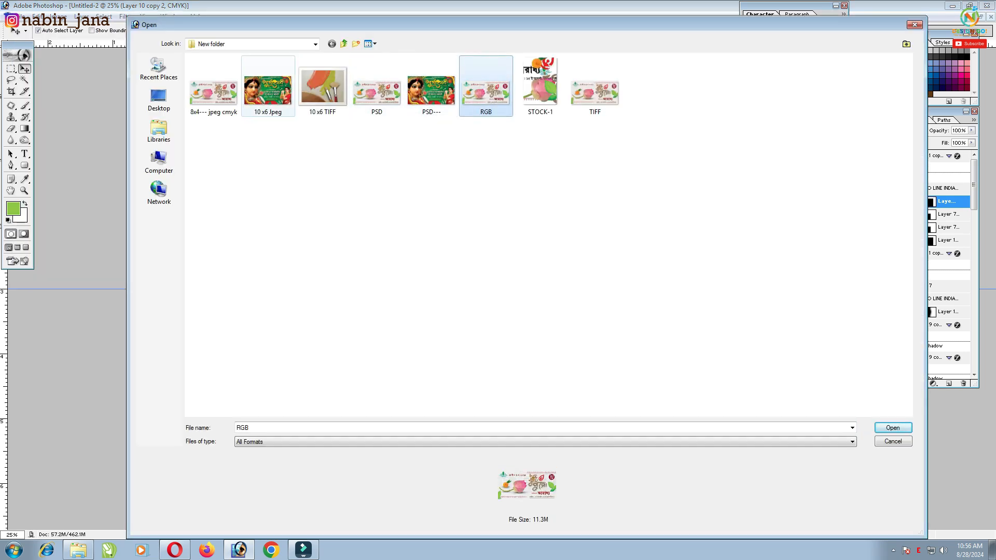
right_click(265, 92)
left_click(290, 114)
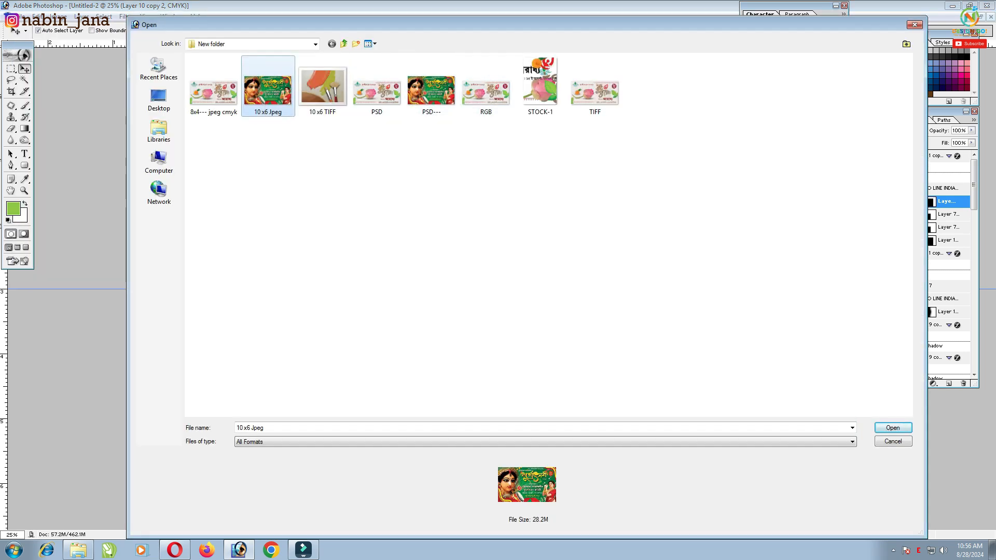
key("Return")
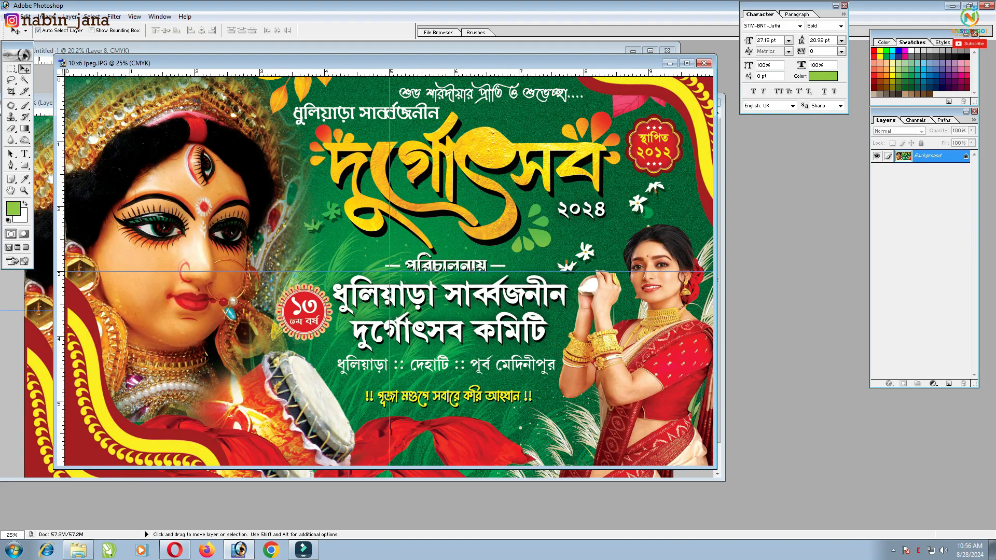
- Convert the opened JPEG banner from CMYK to RGB Color mode
left_click(47, 16)
mouse_move(52, 24)
left_click(161, 74)
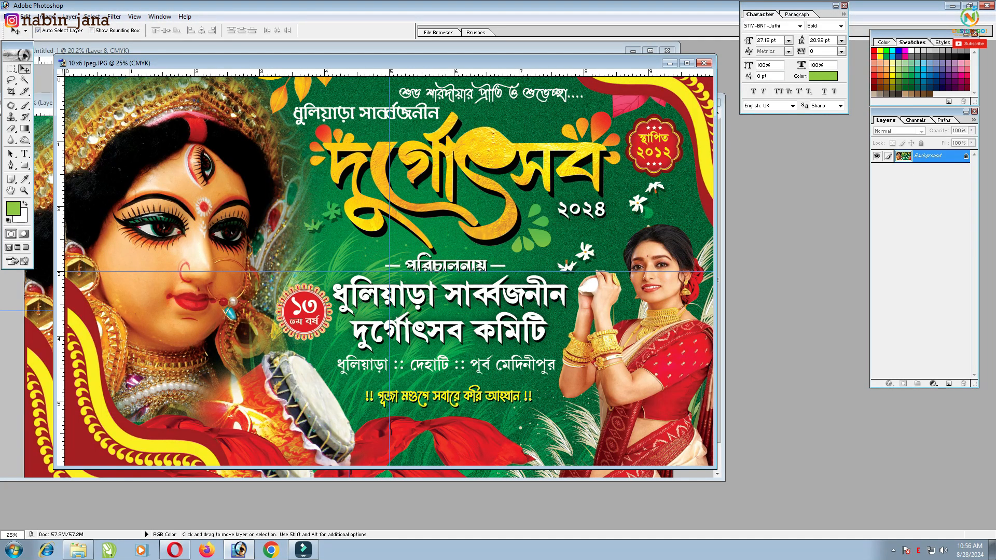
- Save the RGB banner as a JPEG copy named 10 x6 Jpeg RGB in New folder with the offered JPEG options
key("ctrl+shift+s")
left_click(291, 411)
left_click(291, 462)
double_click(268, 397)
type("RGB")
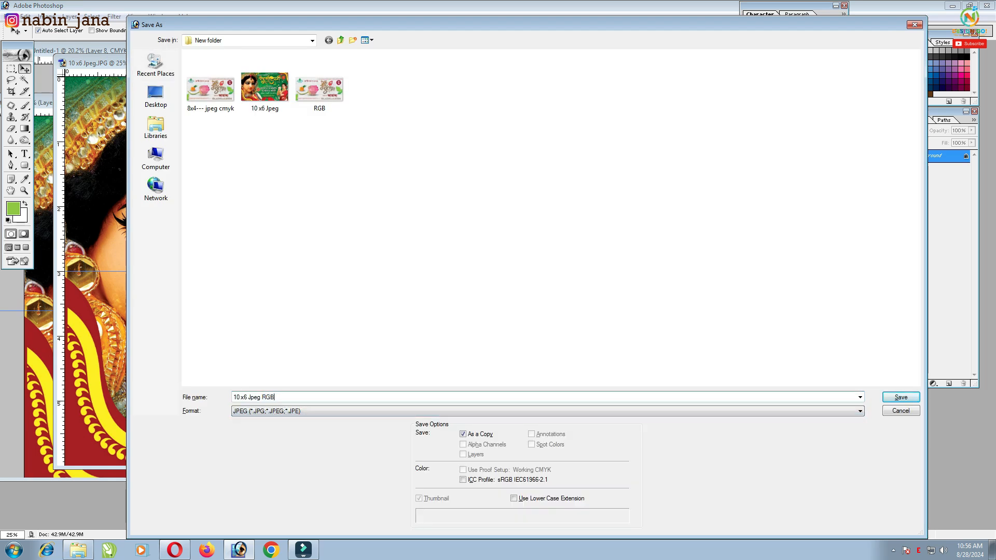
key("Return")
key("Return")
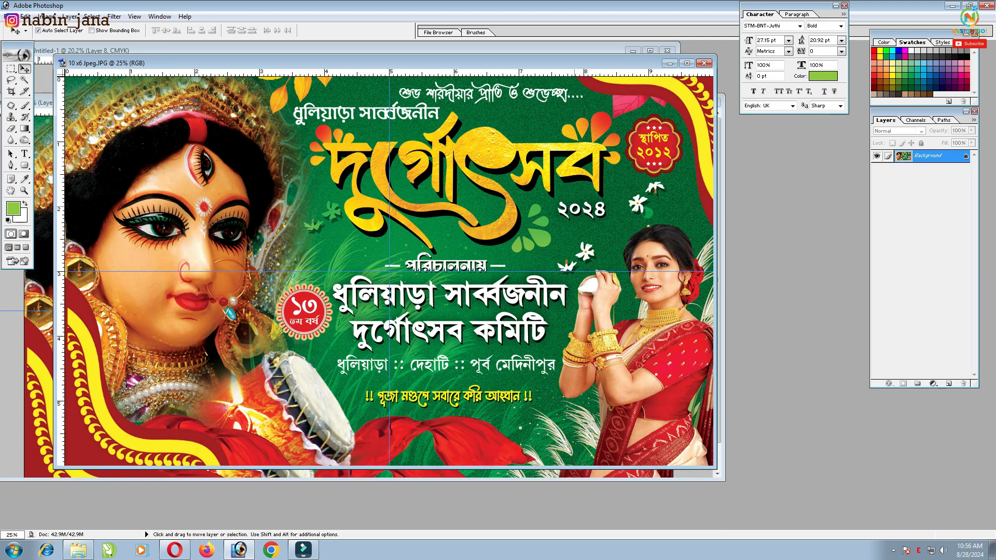
- Show the files in New folder as extra large icons and preview the saved banner JPEGs in the photo viewer to compare their colours
key("ctrl+o")
left_click(369, 43)
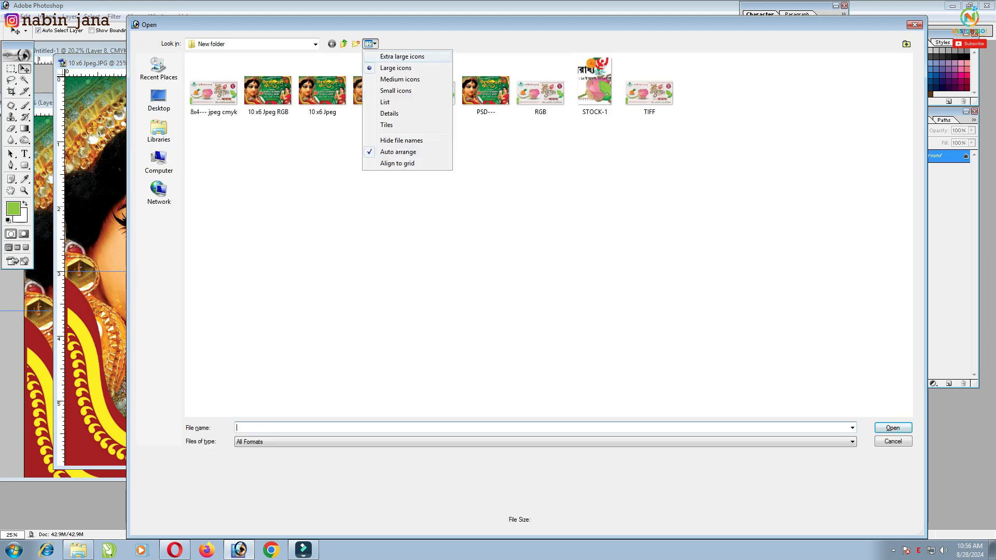
left_click(402, 56)
left_click(403, 148)
right_click(404, 148)
key("Escape")
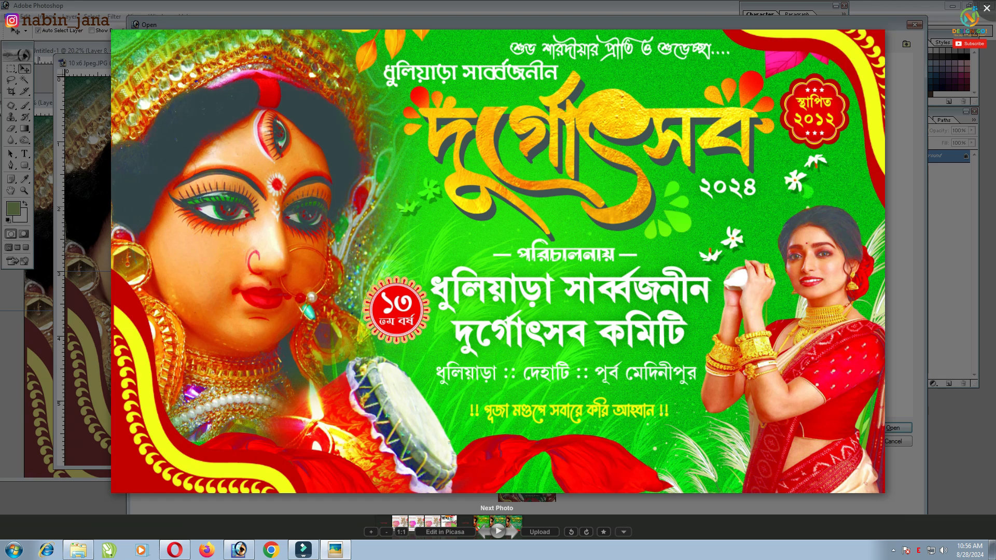
left_click(512, 532)
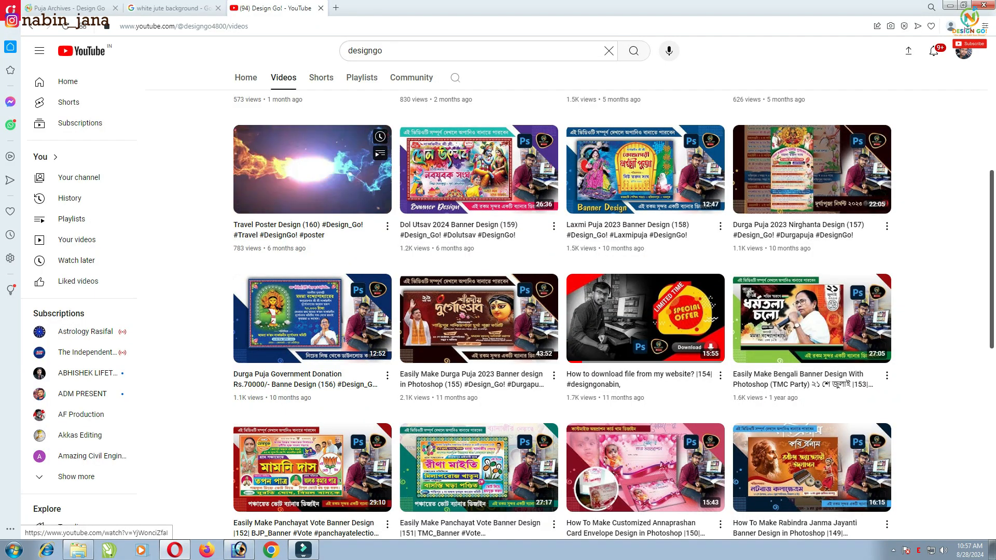
scroll(479, 467, "up", 3)
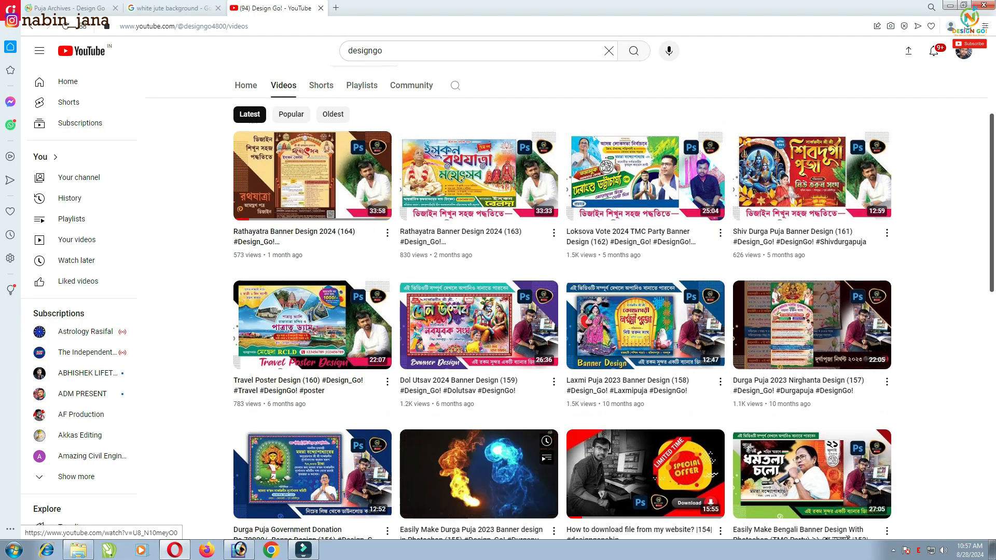
scroll(479, 467, "up", 3)
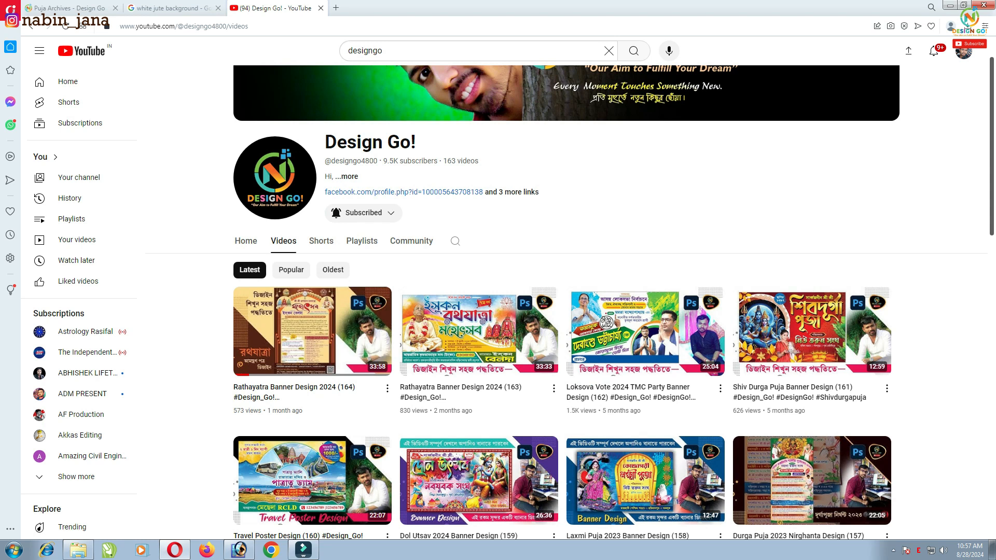
scroll(479, 467, "down", 5)
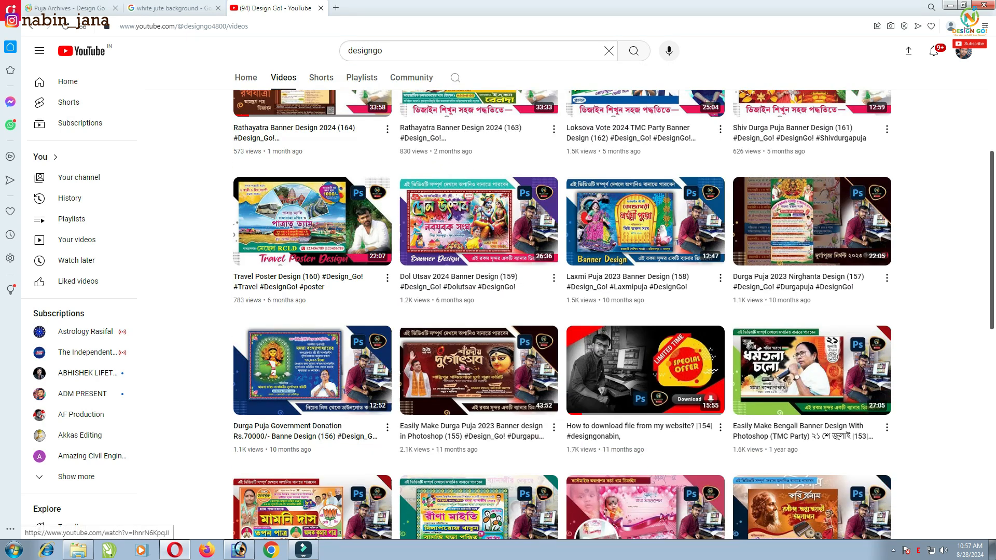